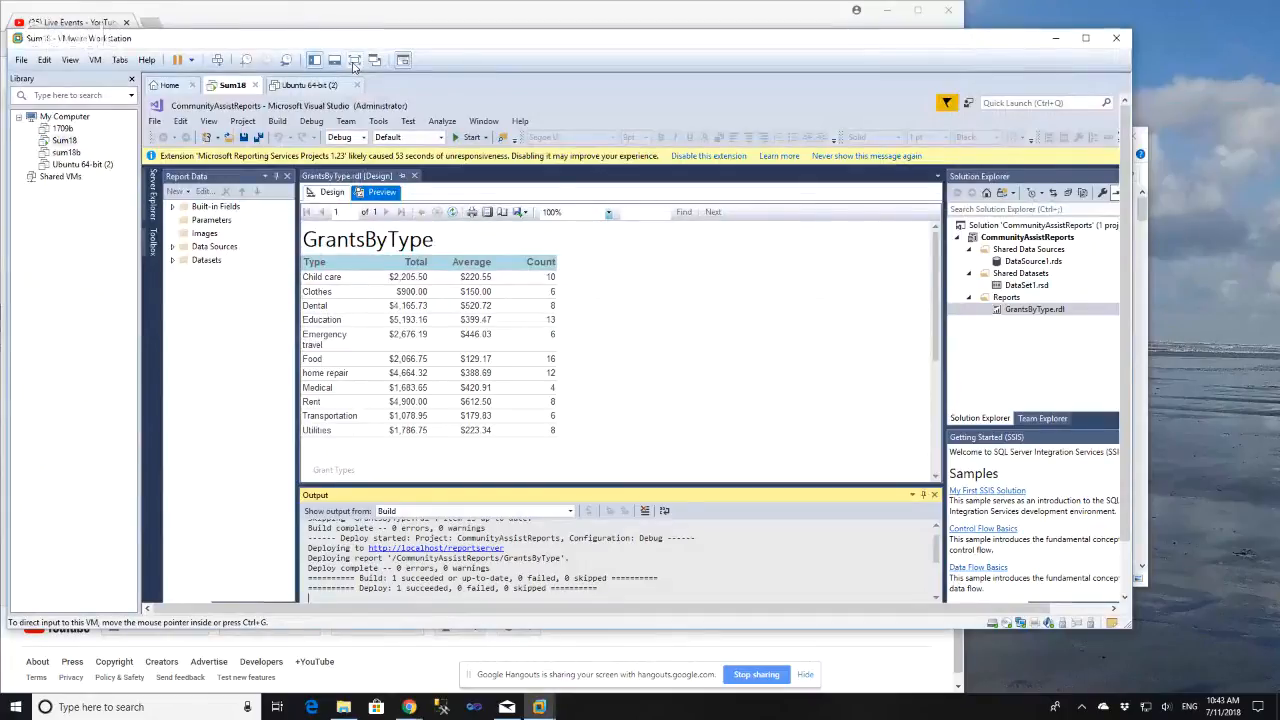
Switch the virtual machine to full-screen view and close Visual Studio.
left_click(354, 60)
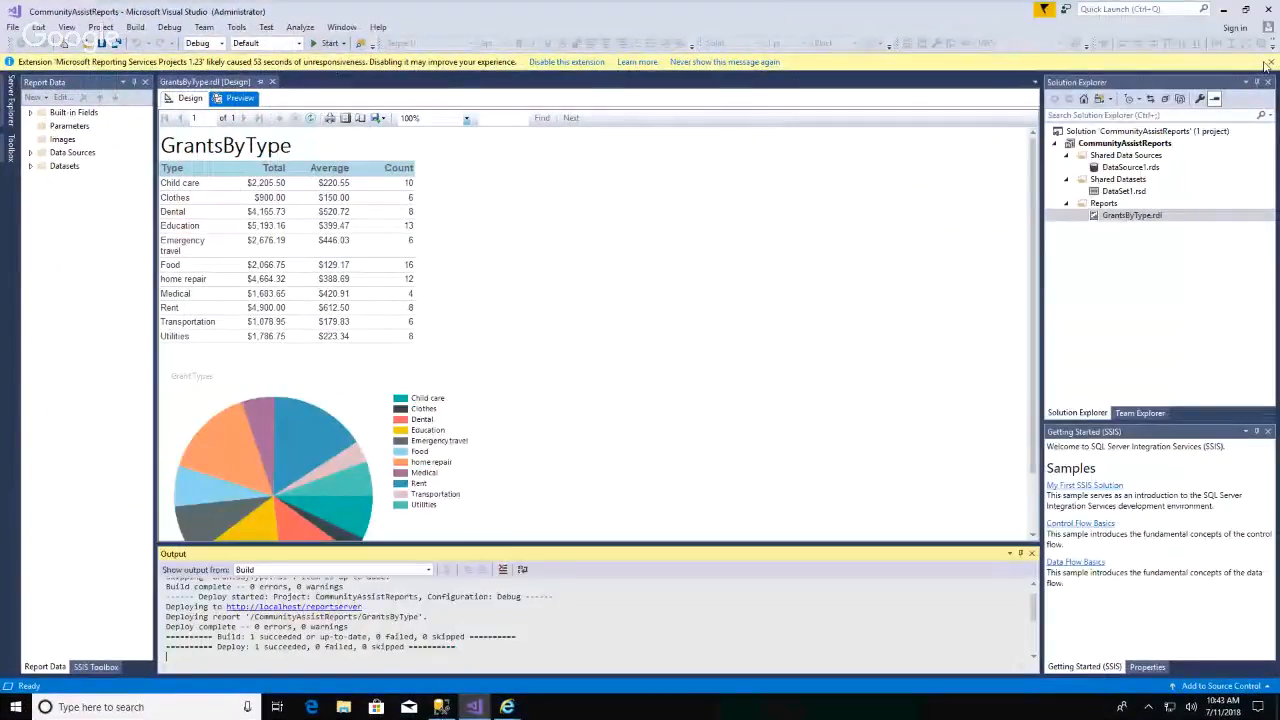
left_click(1271, 62)
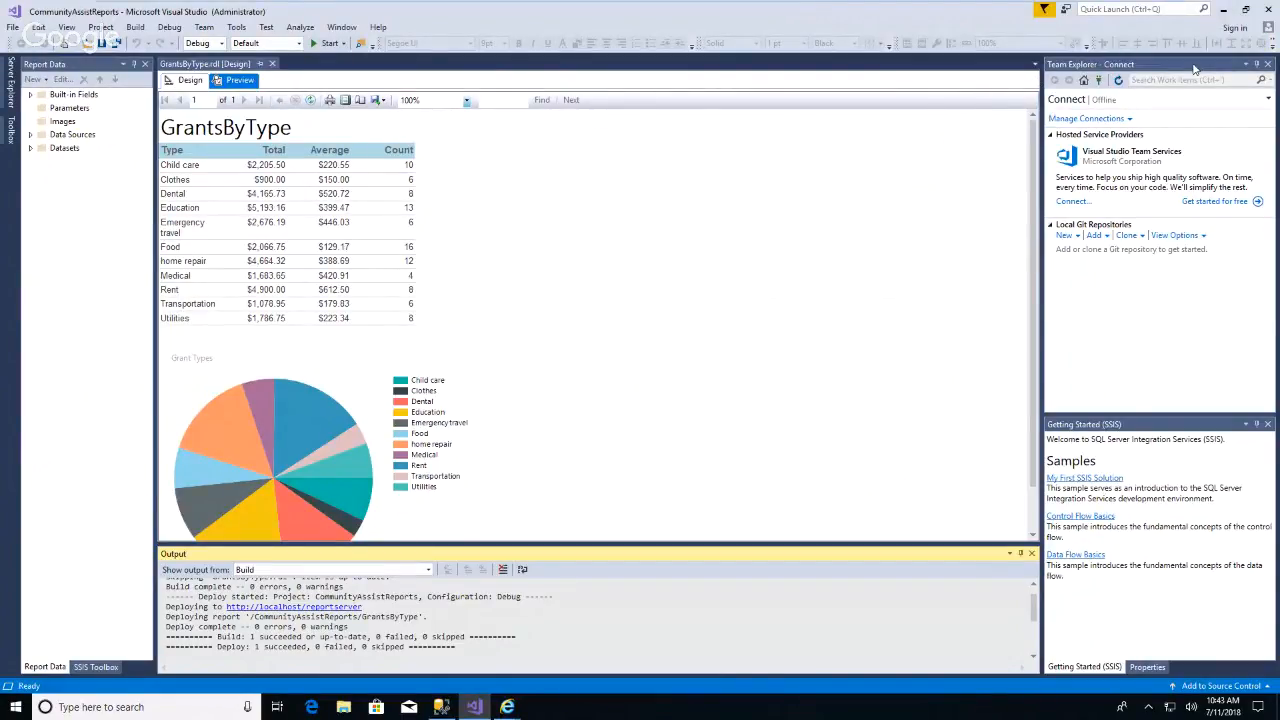
left_click(1269, 9)
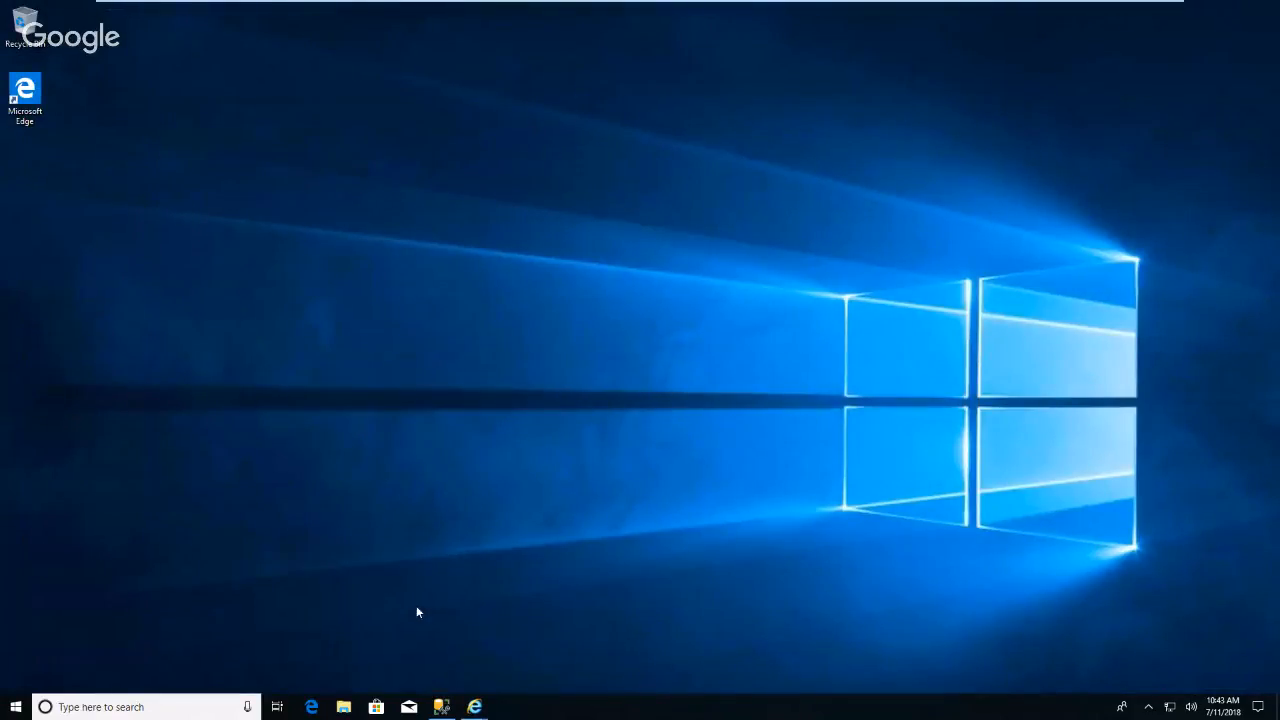
Open Edge and search the web for microsoft report builder download.
left_click(311, 707)
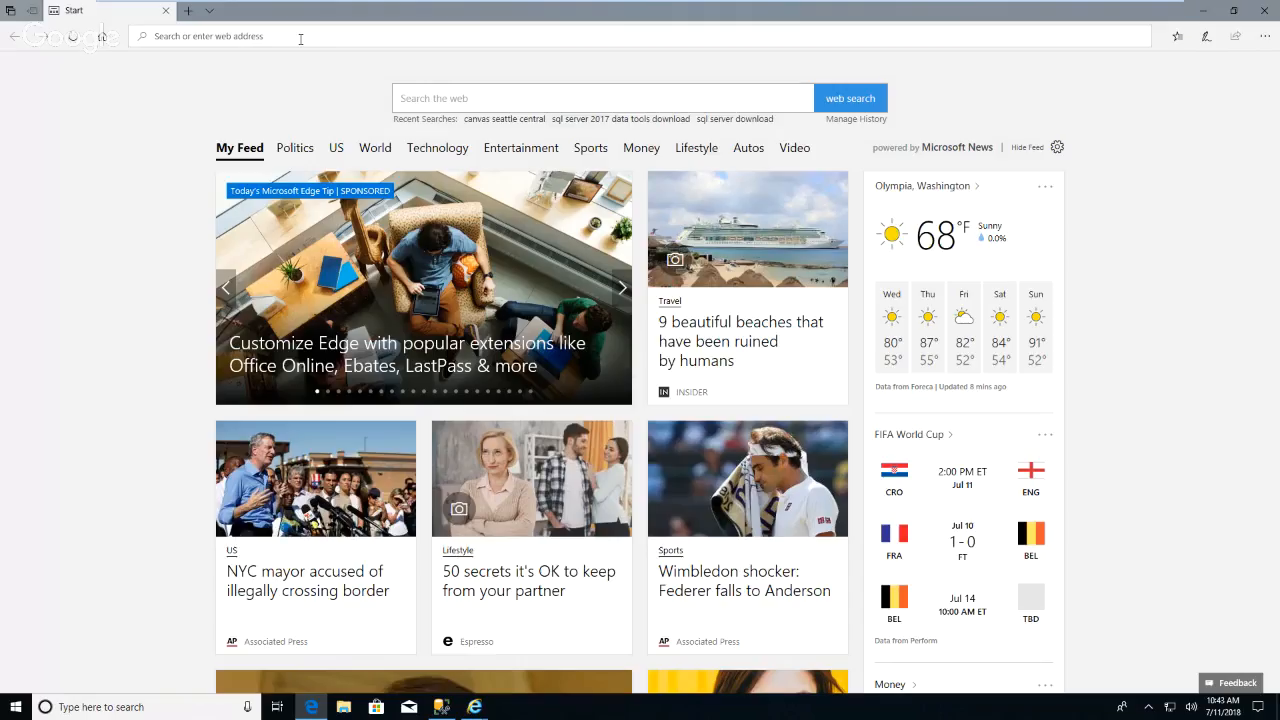
type("r")
key("BackSpace")
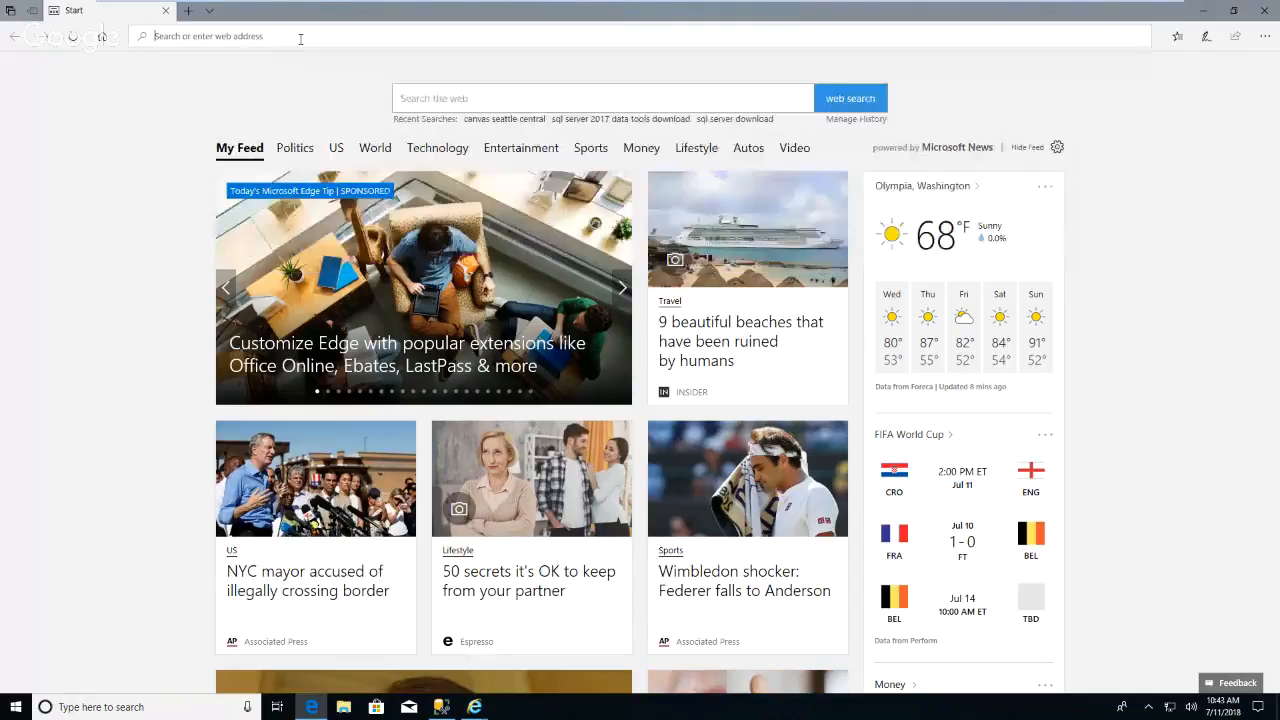
type("Microso")
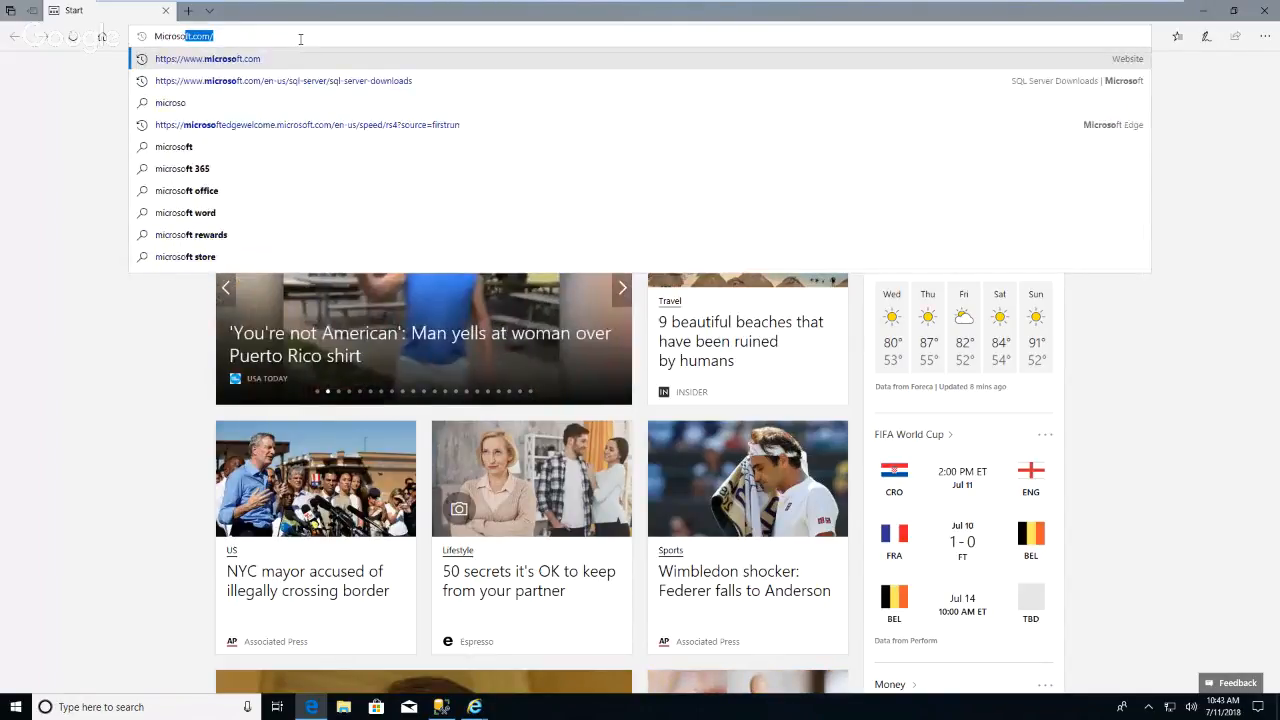
type("ft r")
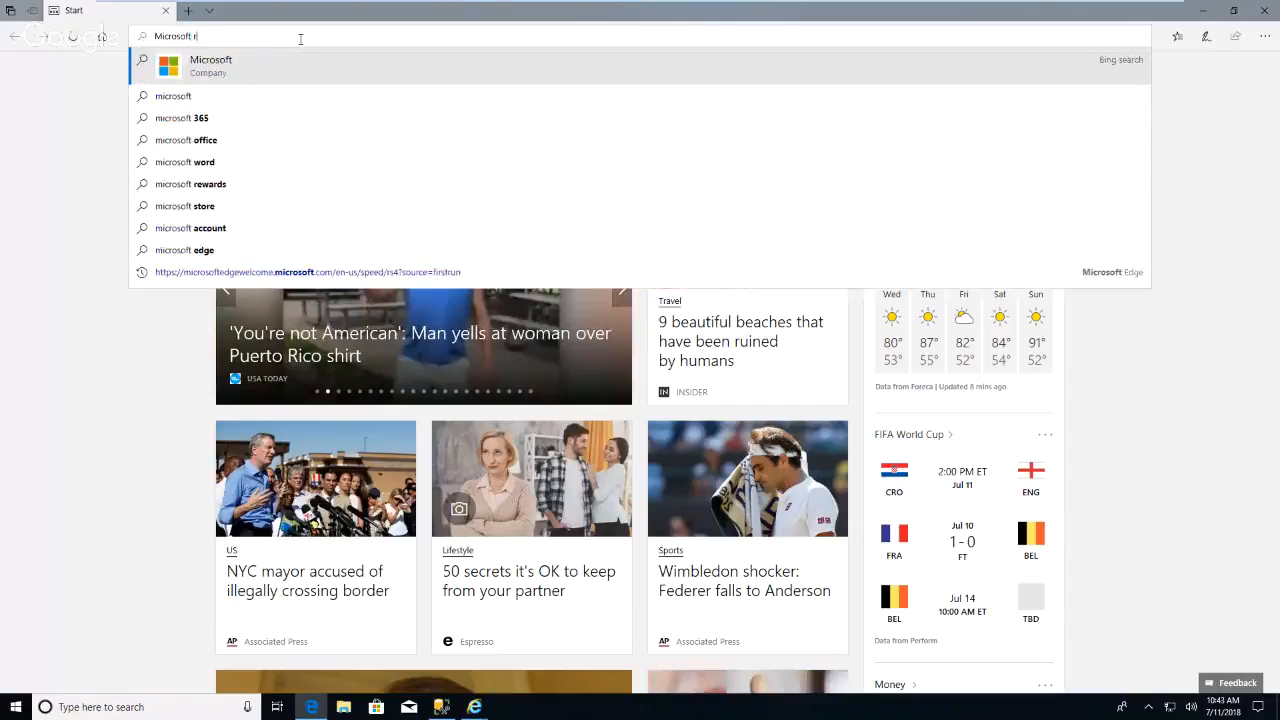
type("eport buil")
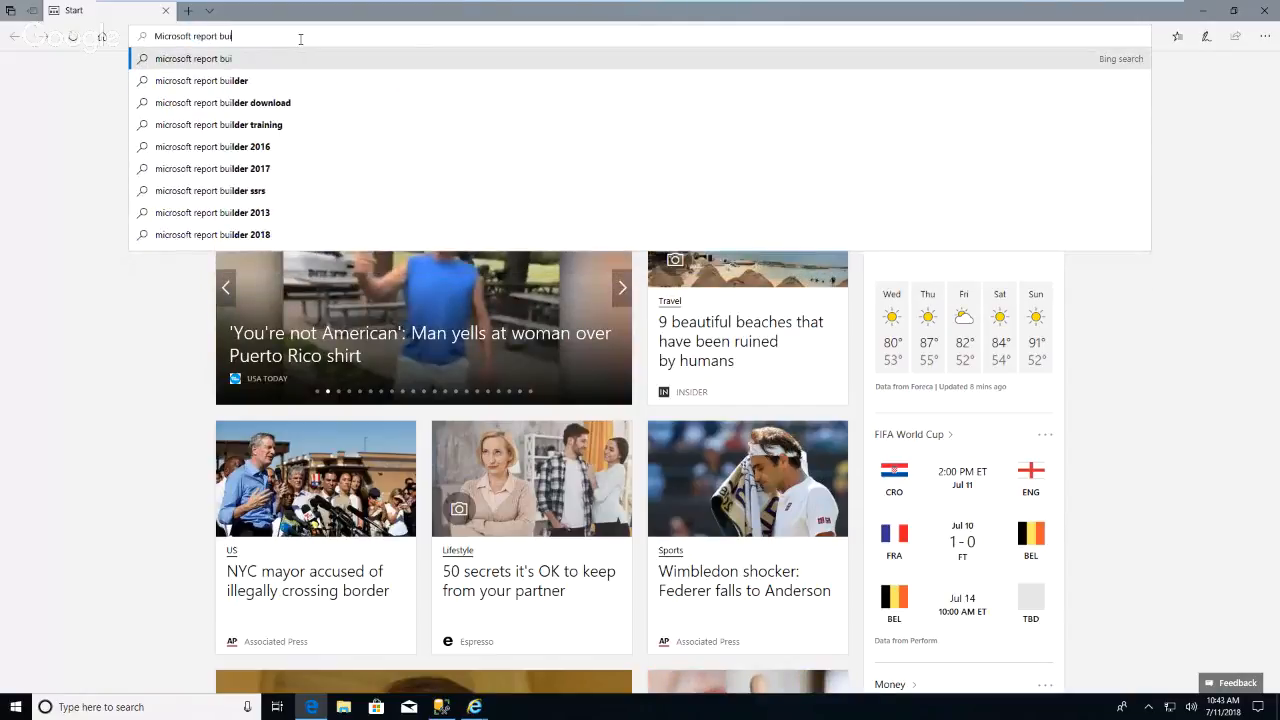
left_click(263, 104)
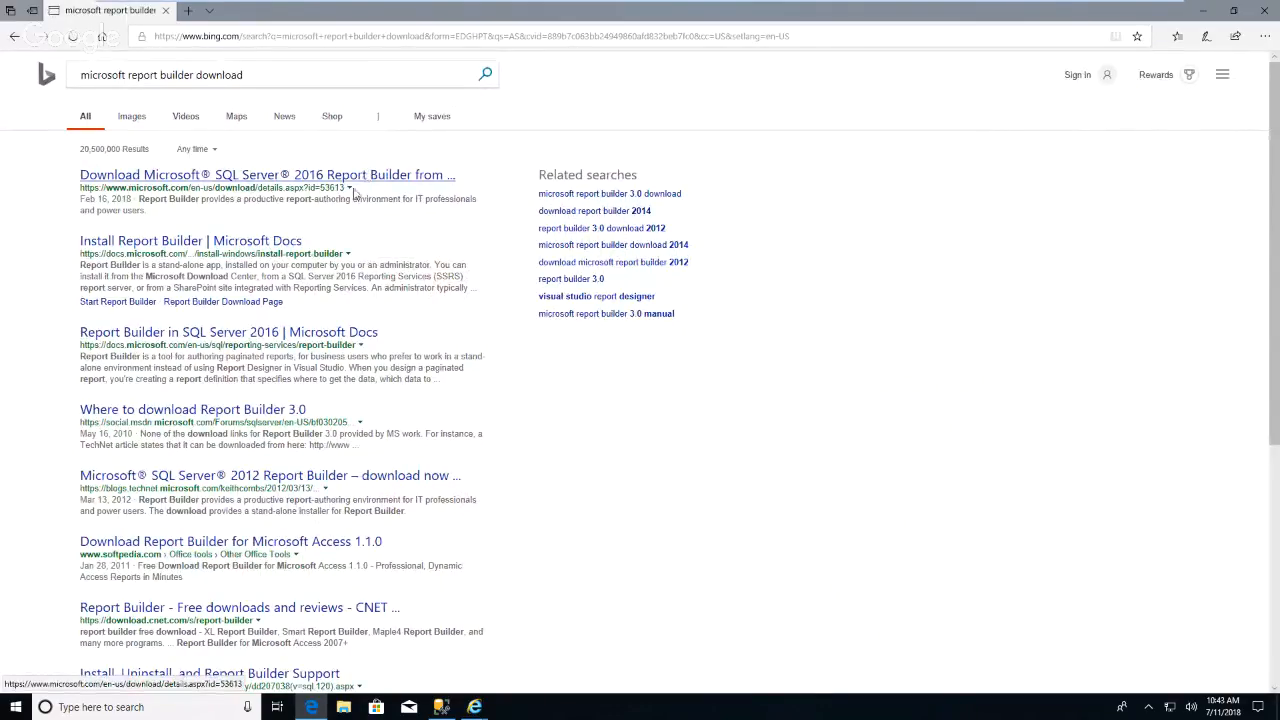
Open the SQL Server 2016 Report Builder download page, download the installer and run it.
left_click(288, 177)
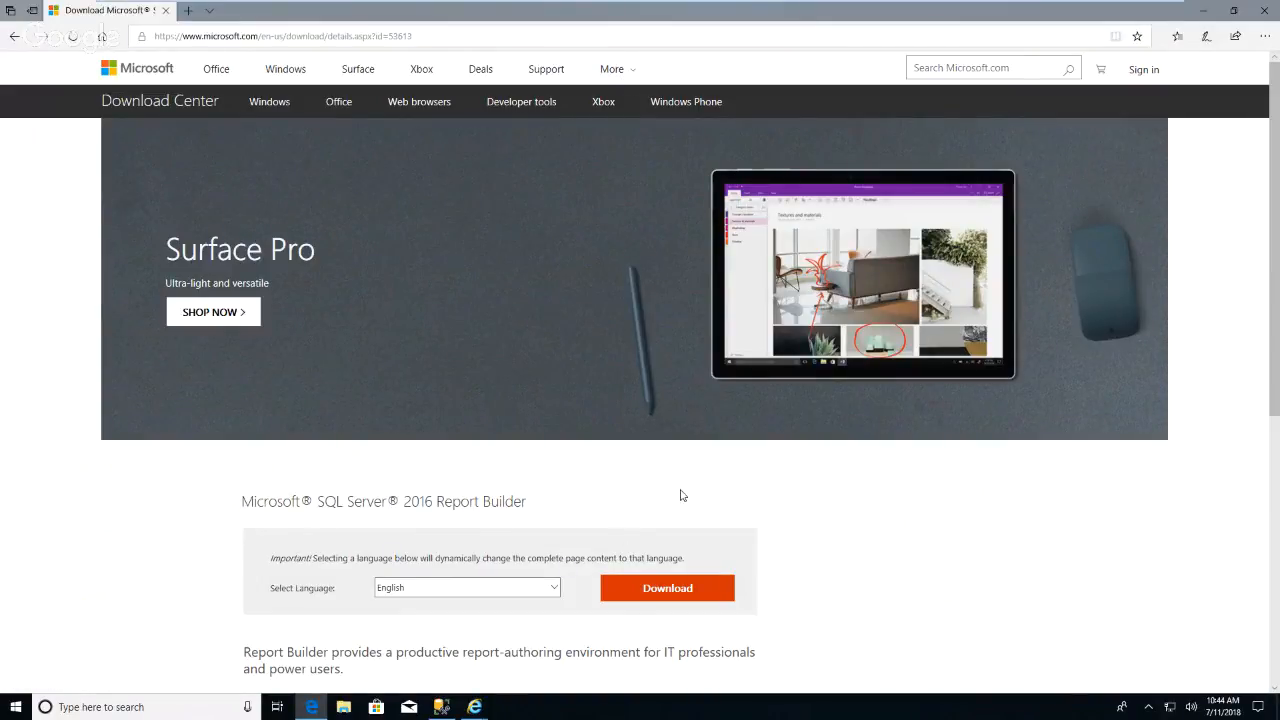
scroll(681, 495, "down", 2)
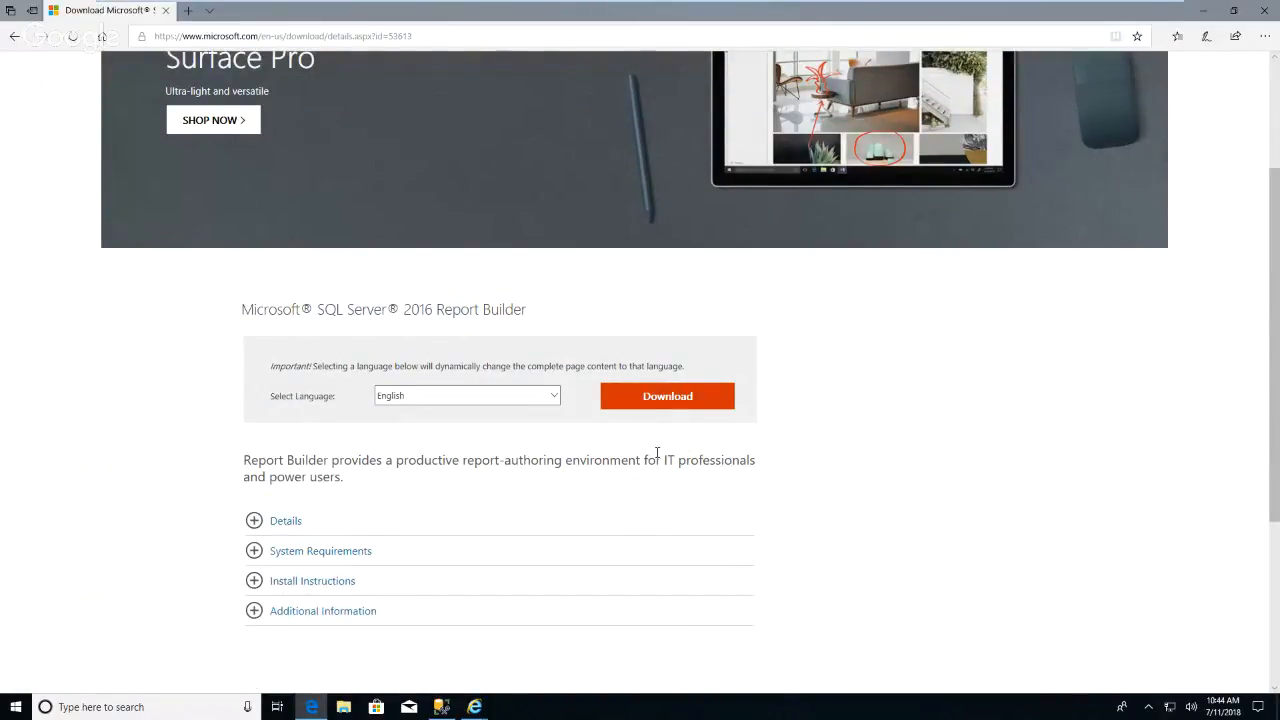
left_click(674, 398)
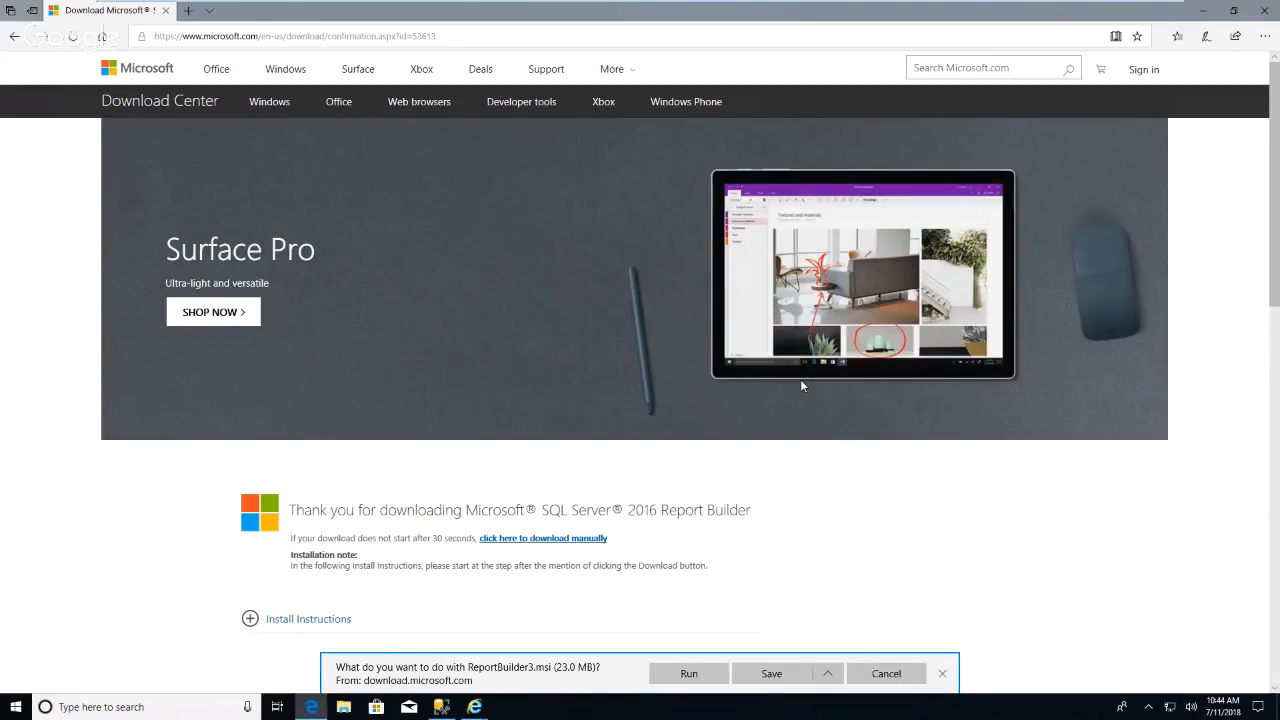
left_click(686, 673)
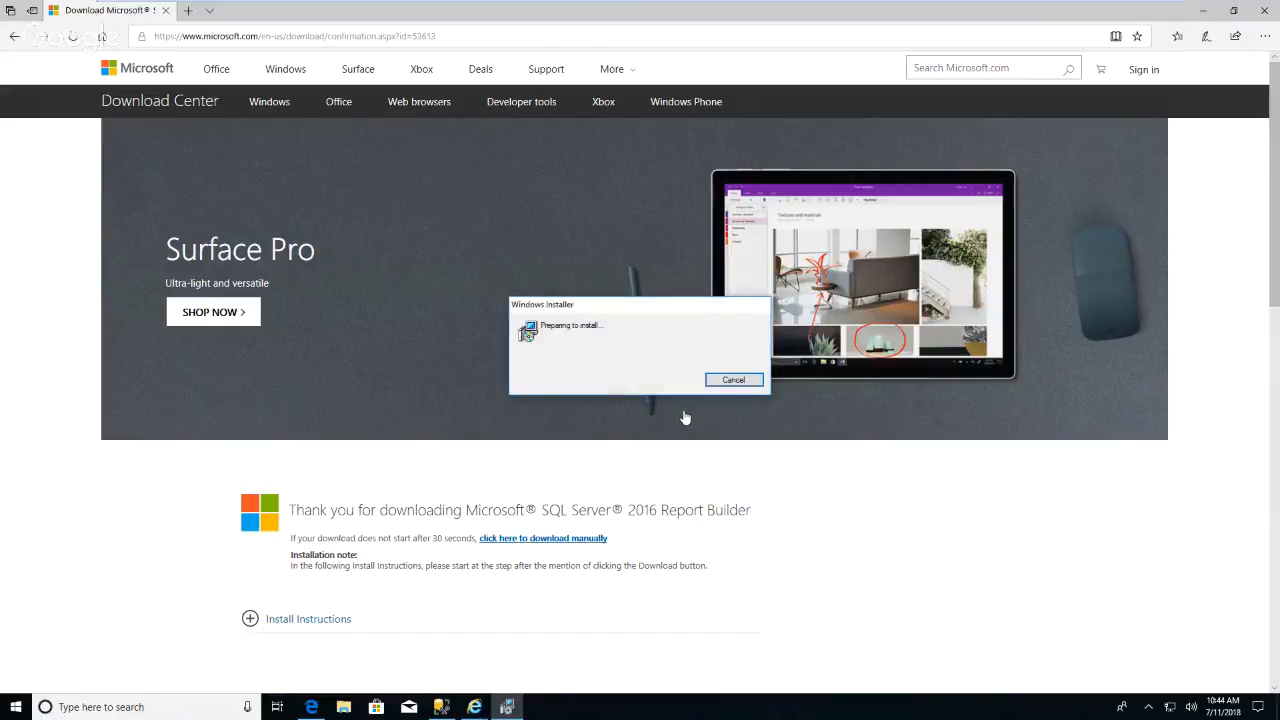
Accept the license terms and keep the default feature selection and installation path.
left_click(708, 463)
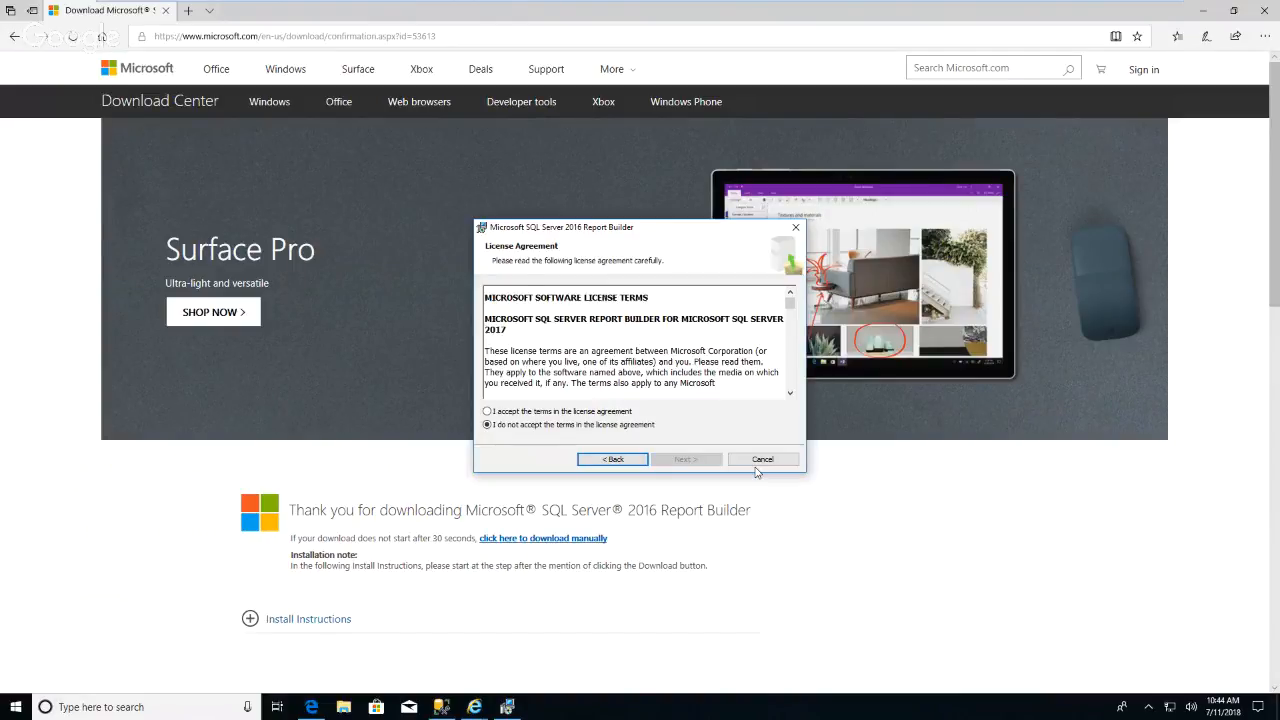
left_click(488, 411)
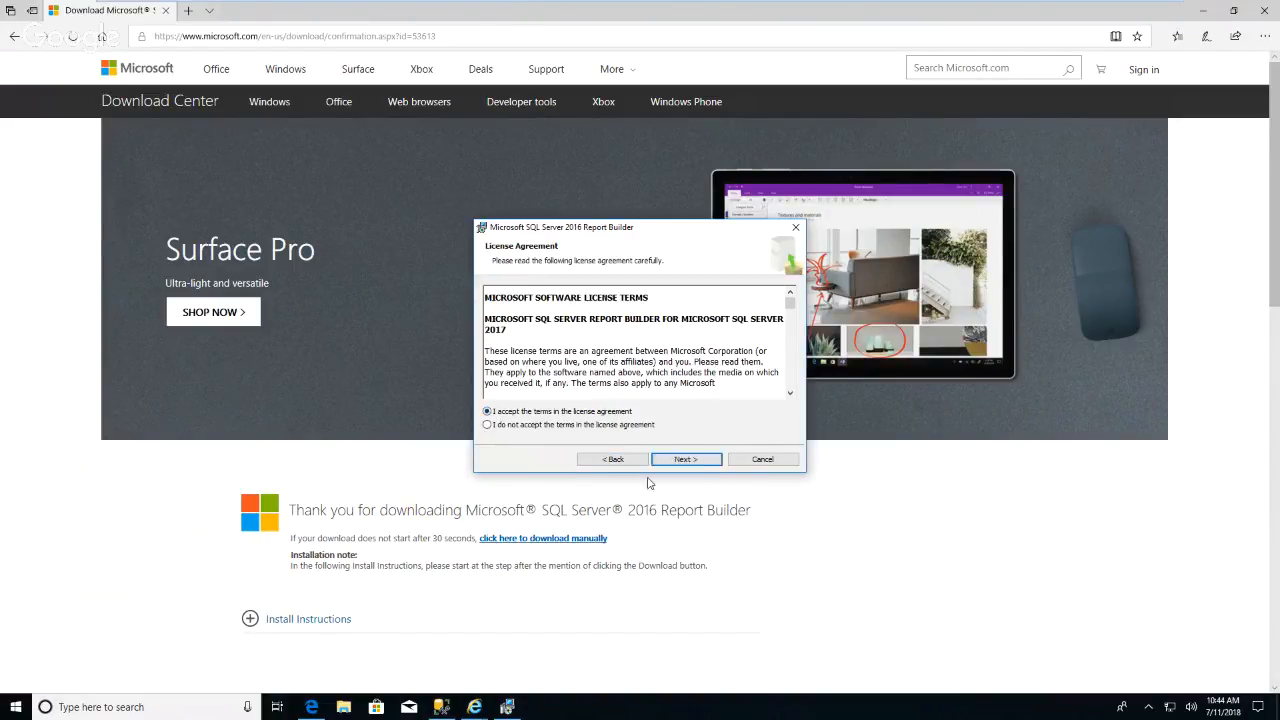
left_click(700, 462)
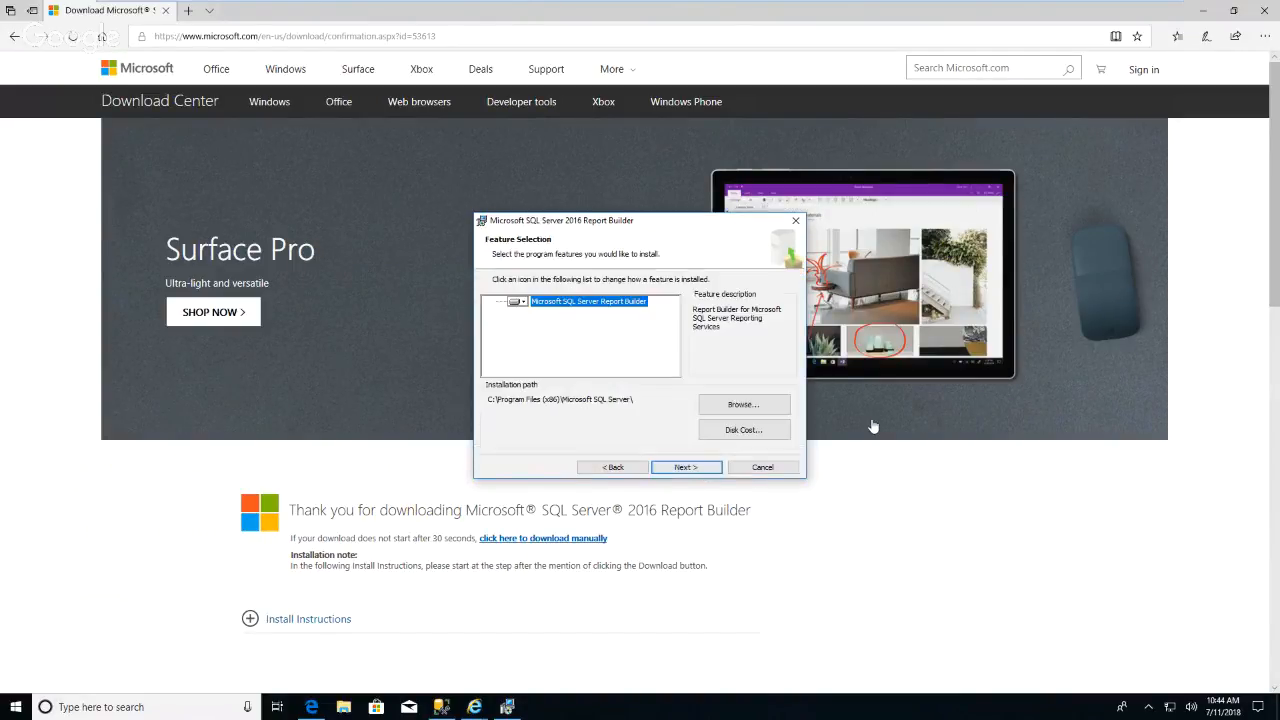
left_click(703, 468)
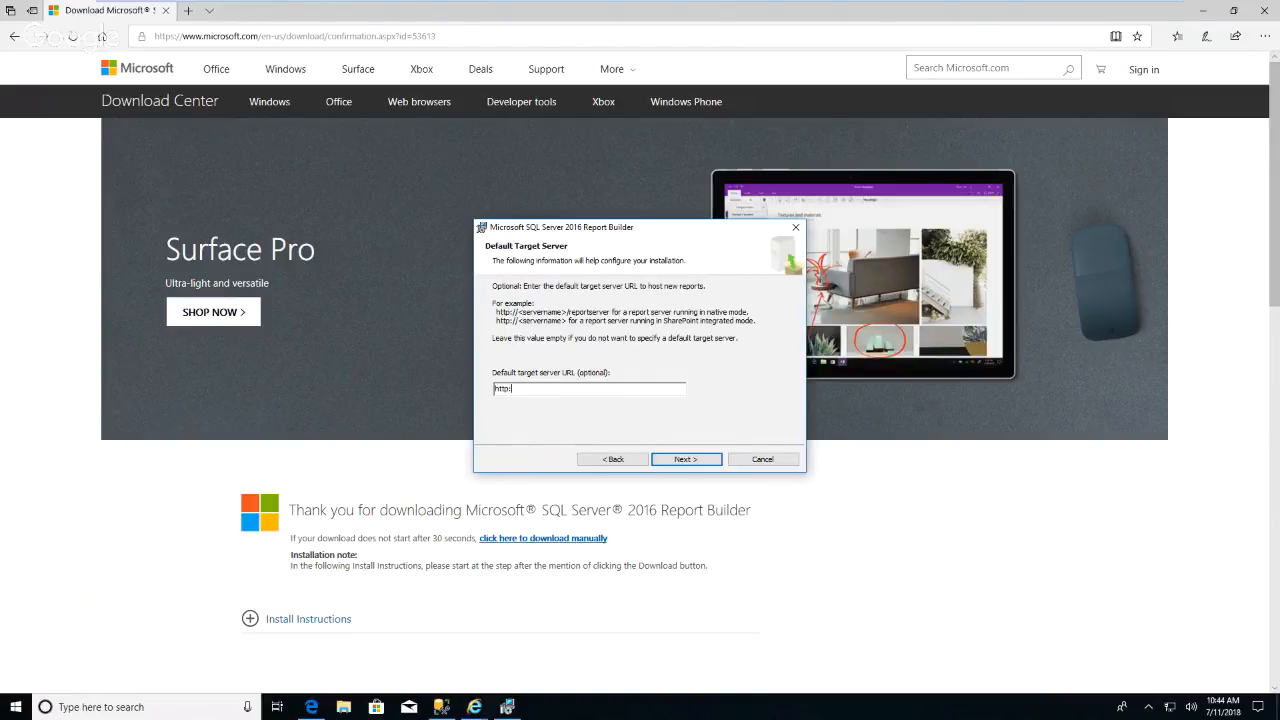
Enter the report server URL as the default target server and continue.
type("//")
type("reportserver")
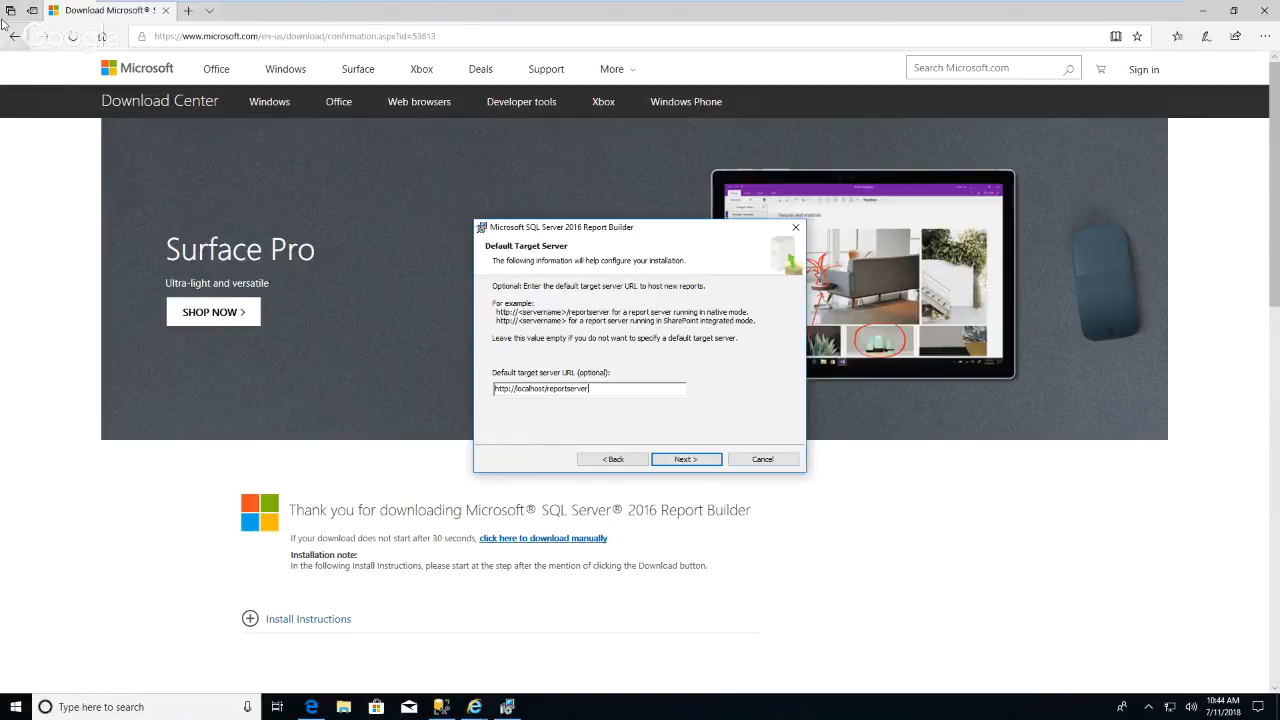
left_click(700, 462)
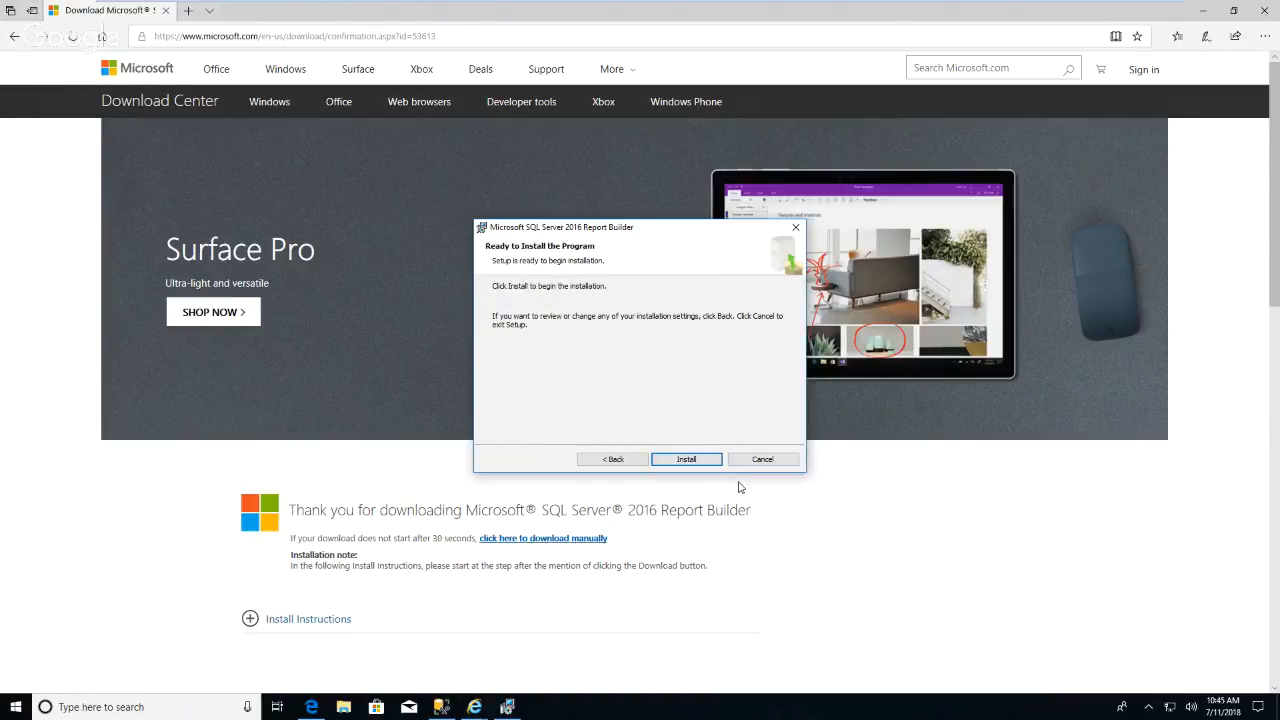
Install Report Builder and finish the setup wizard.
left_click(688, 459)
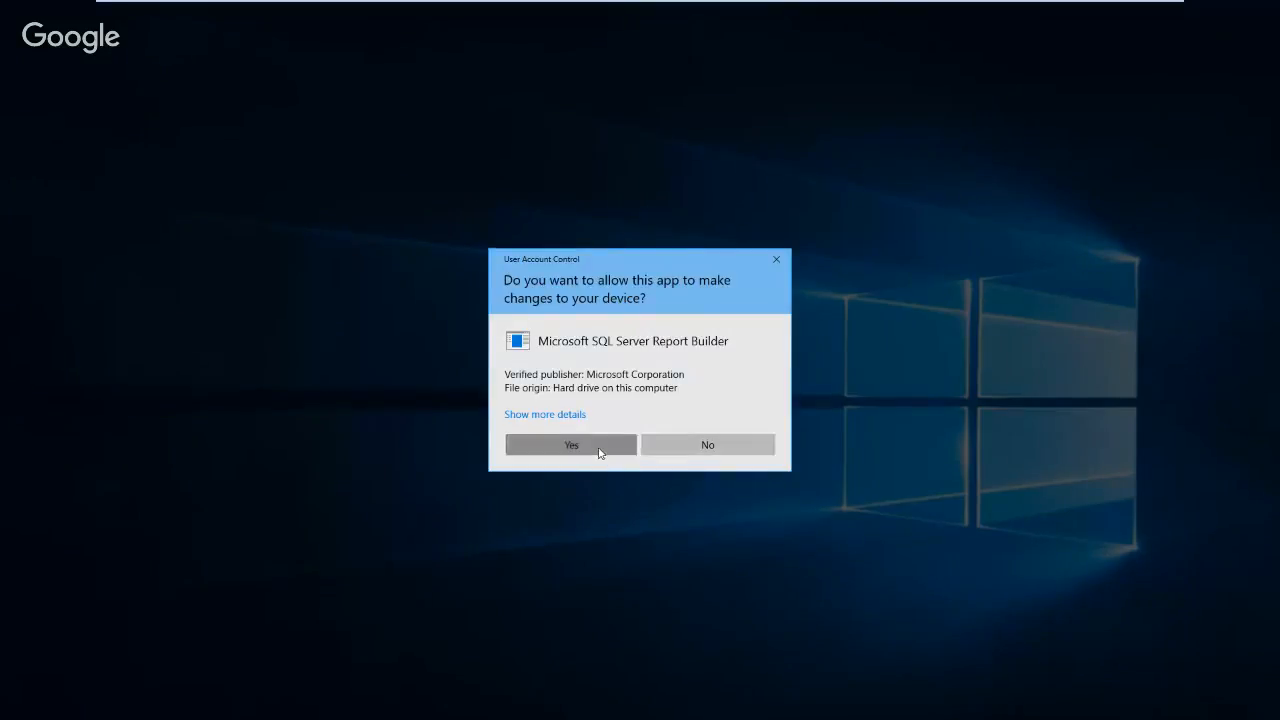
left_click(600, 449)
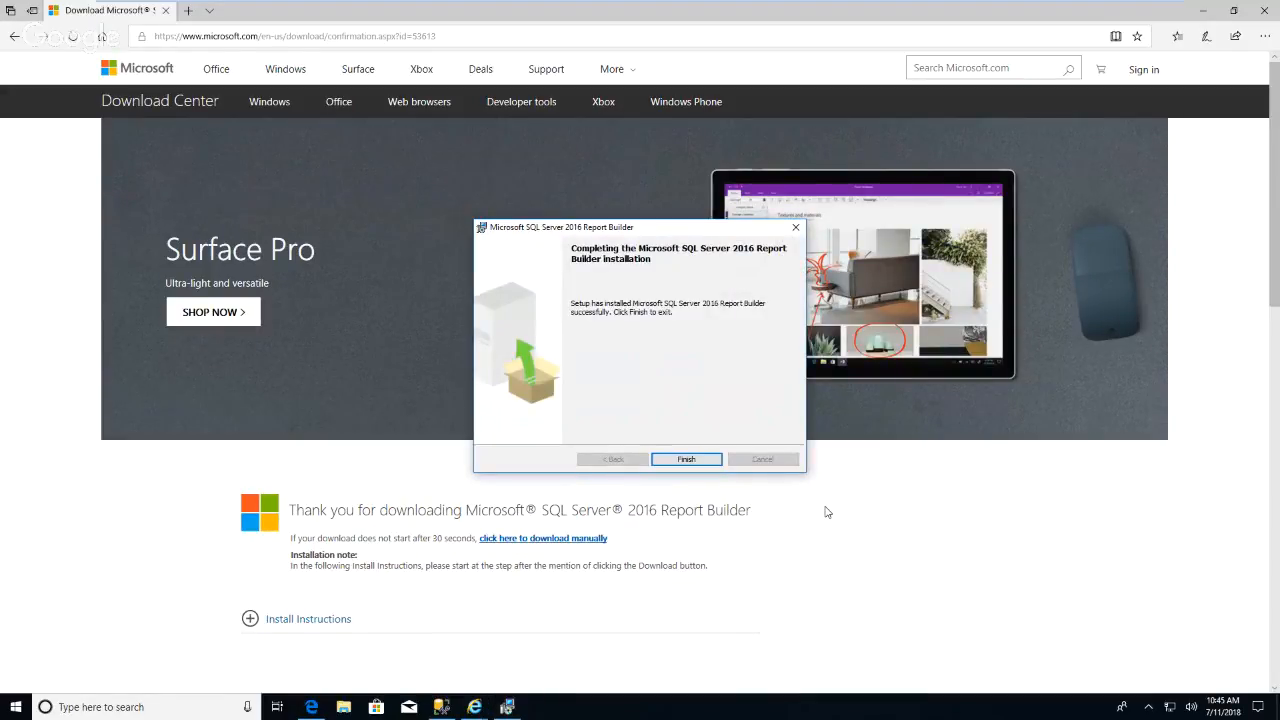
left_click(704, 460)
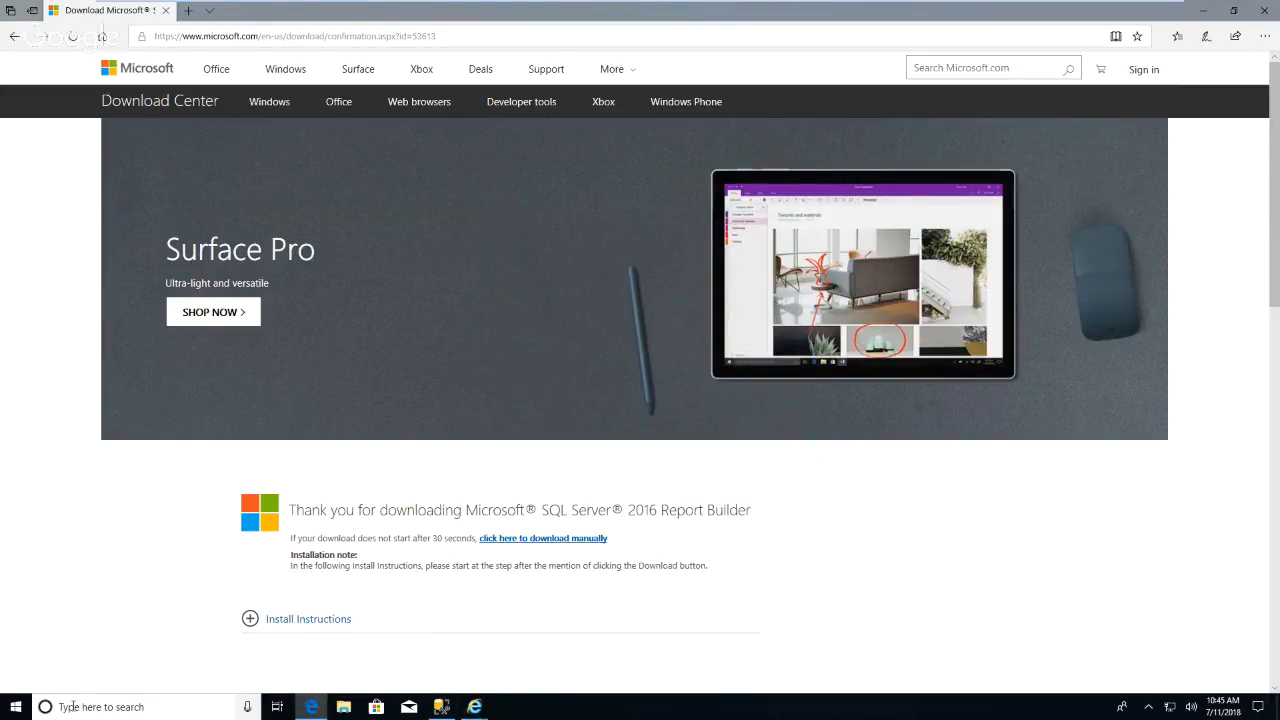
Launch Report Builder and start the Table or Matrix Wizard for a new report.
left_click(16, 707)
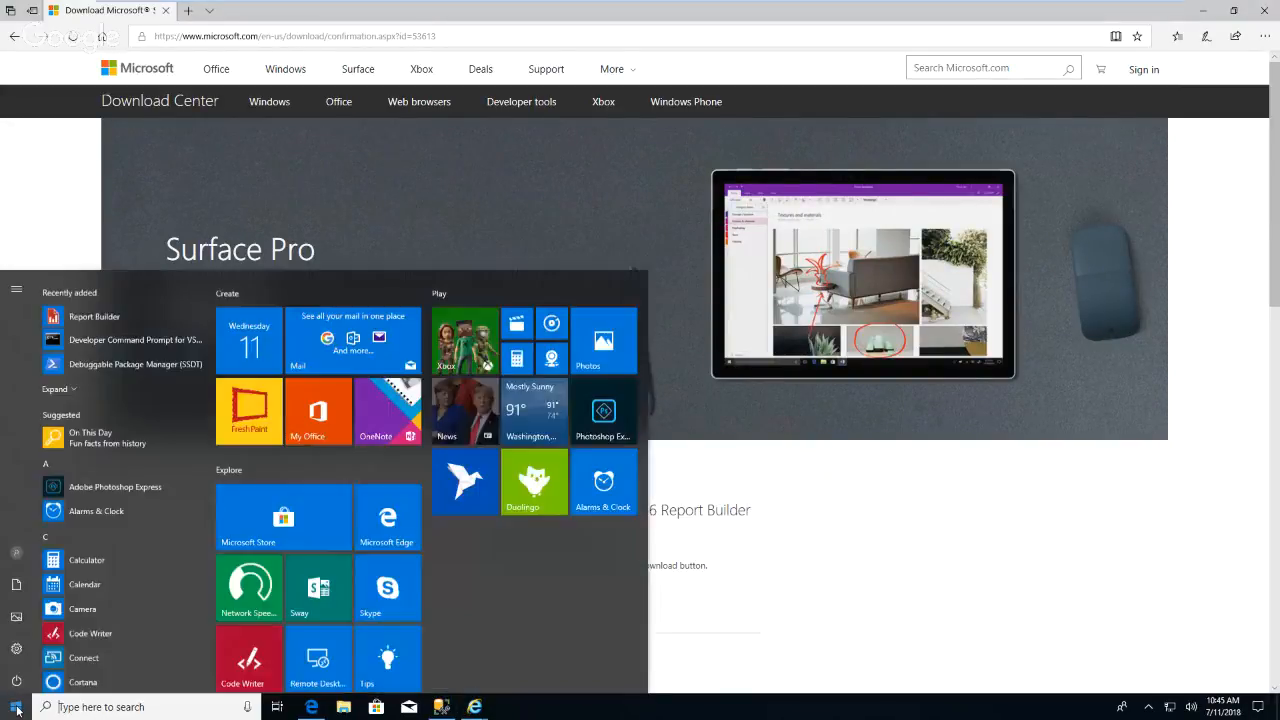
left_click(103, 308)
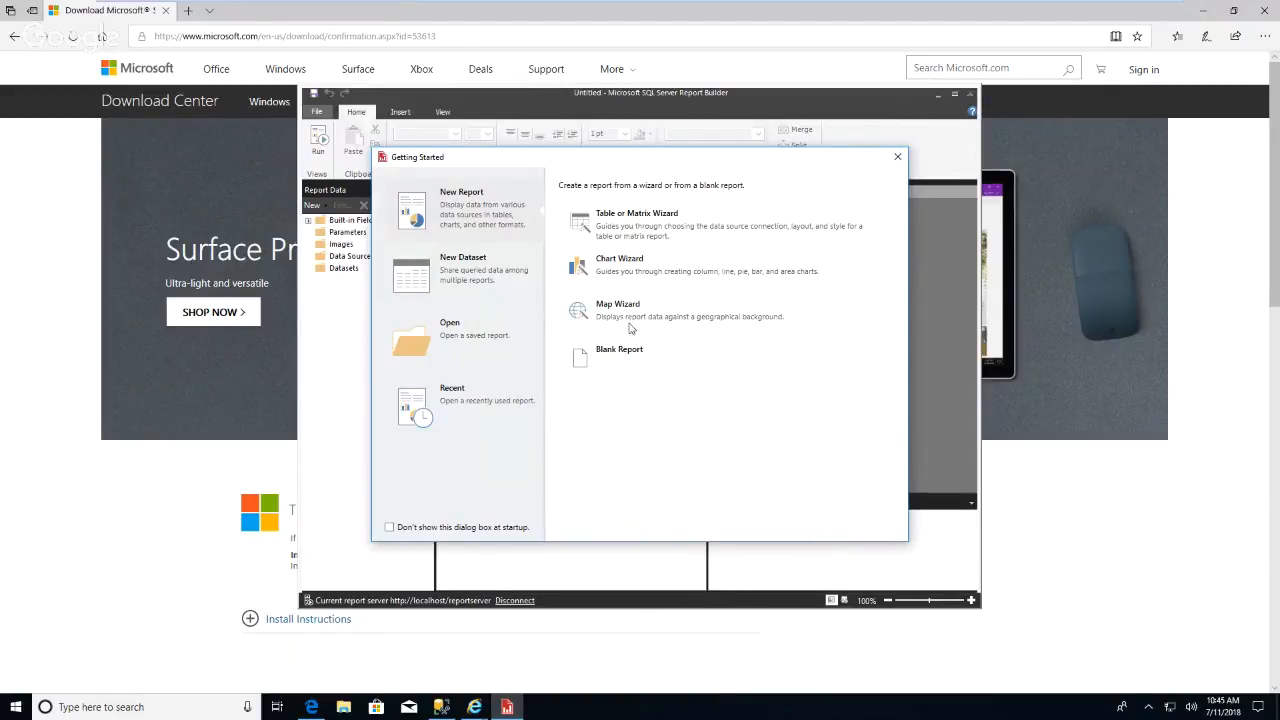
left_click(616, 228)
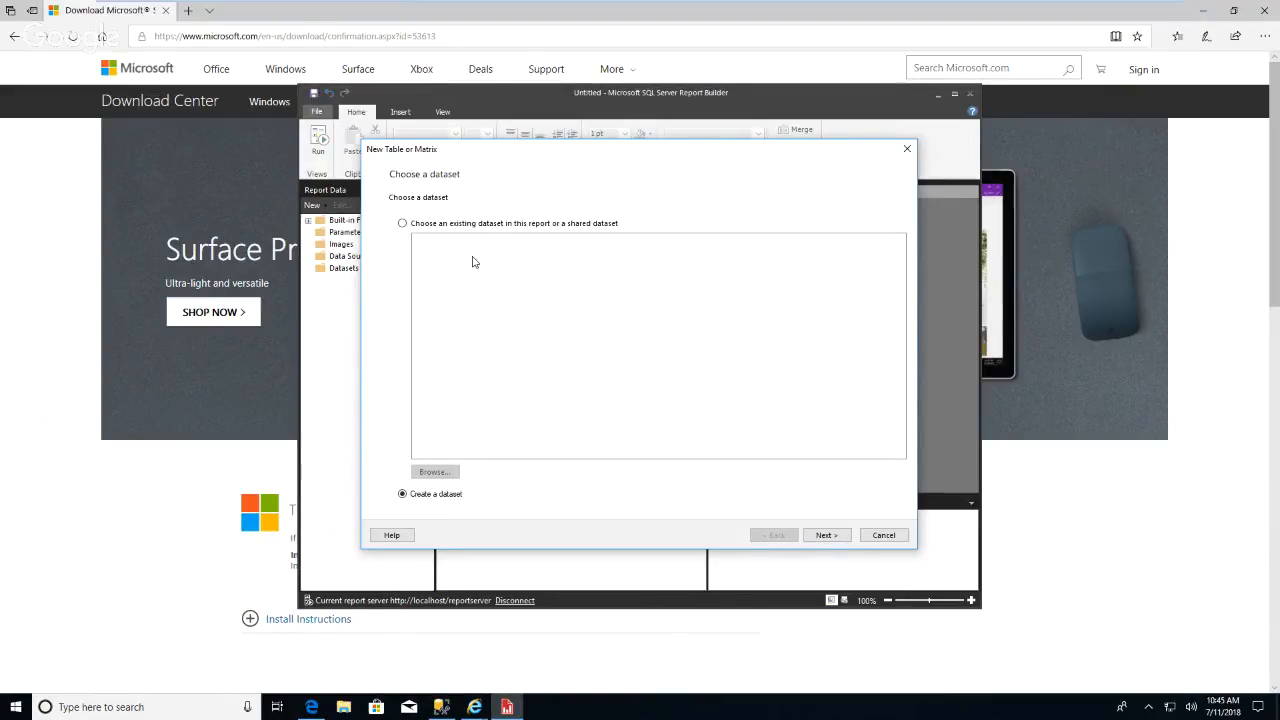
Choose the existing shared dataset DataSet1 from the report server's Datasets folder and continue.
left_click(403, 224)
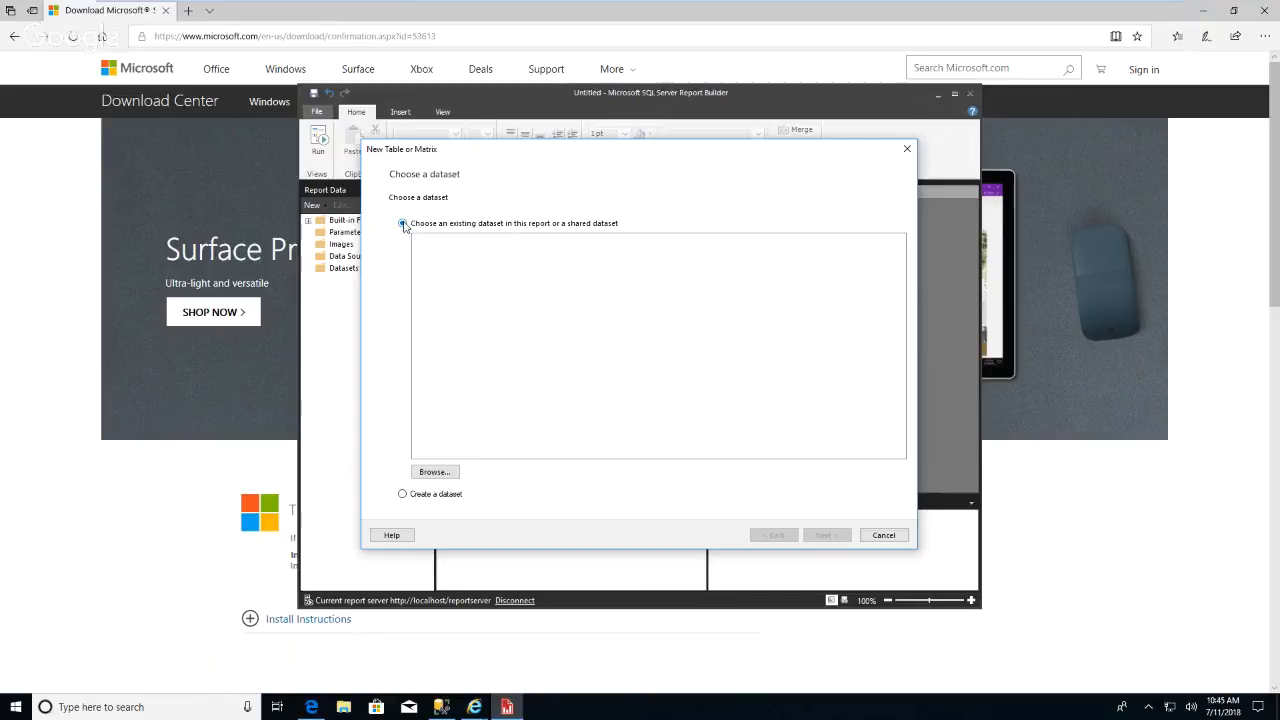
left_click(458, 471)
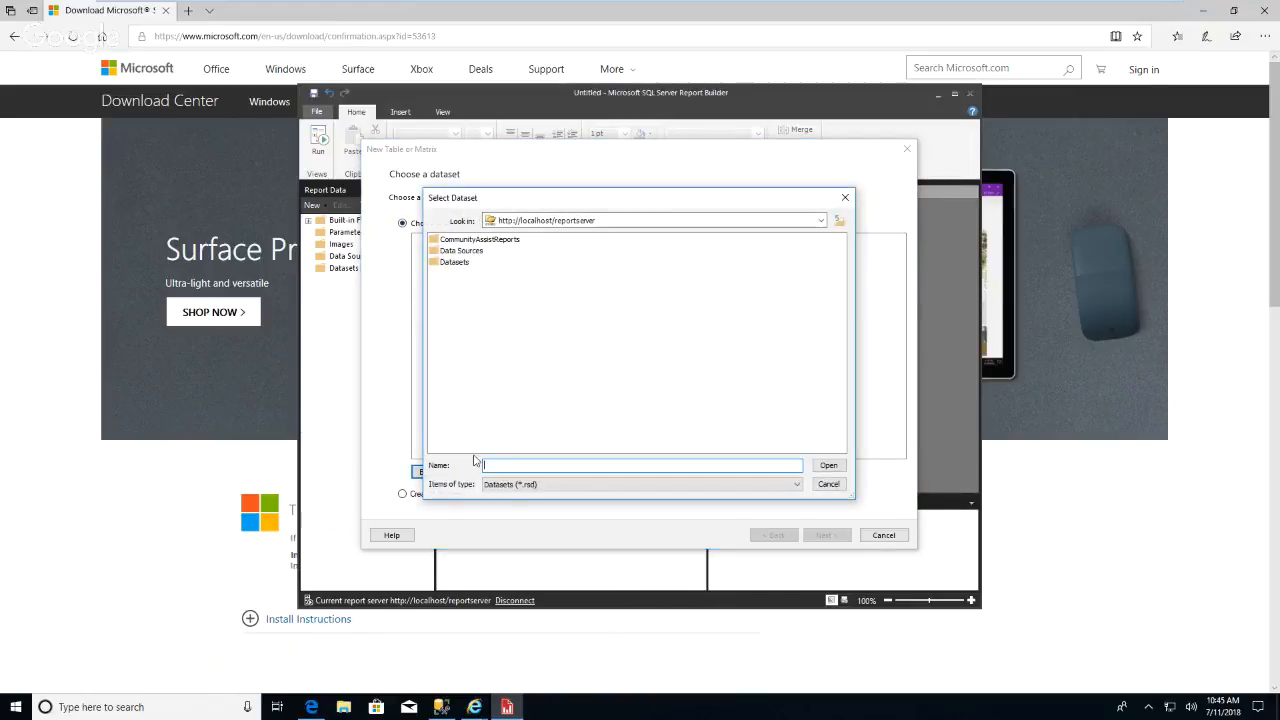
double_click(459, 263)
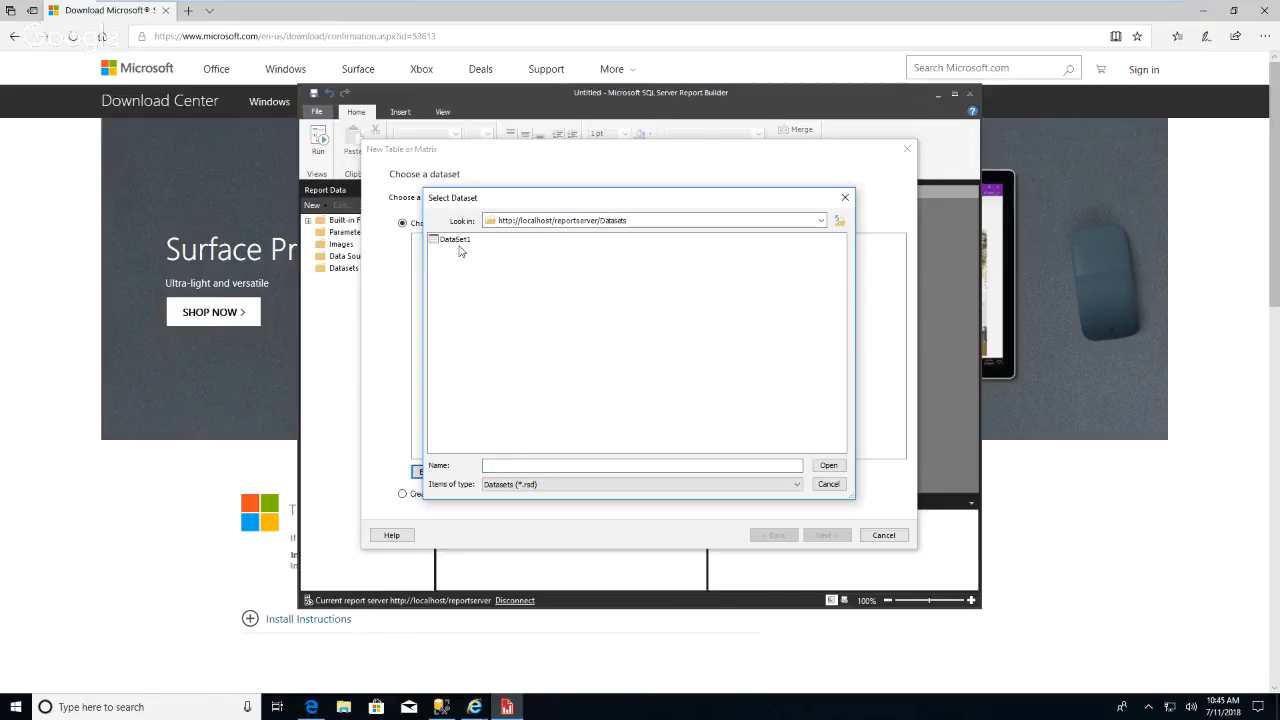
left_click(457, 240)
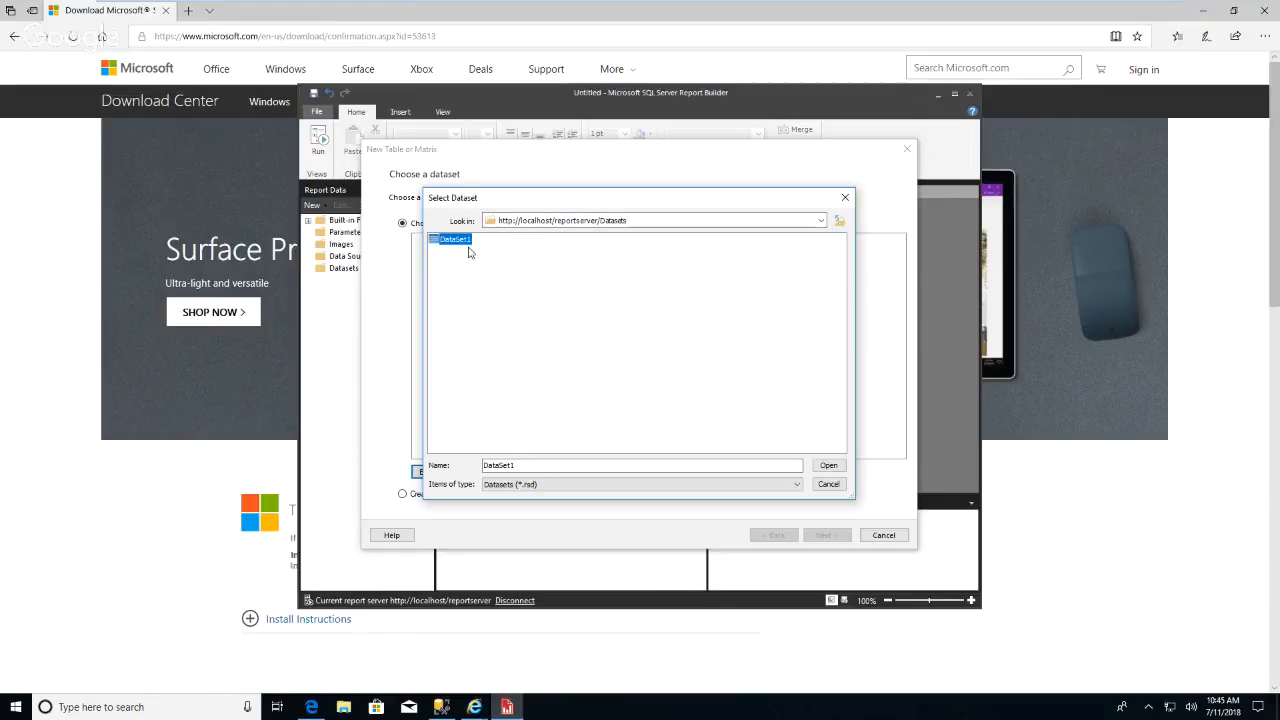
left_click(830, 466)
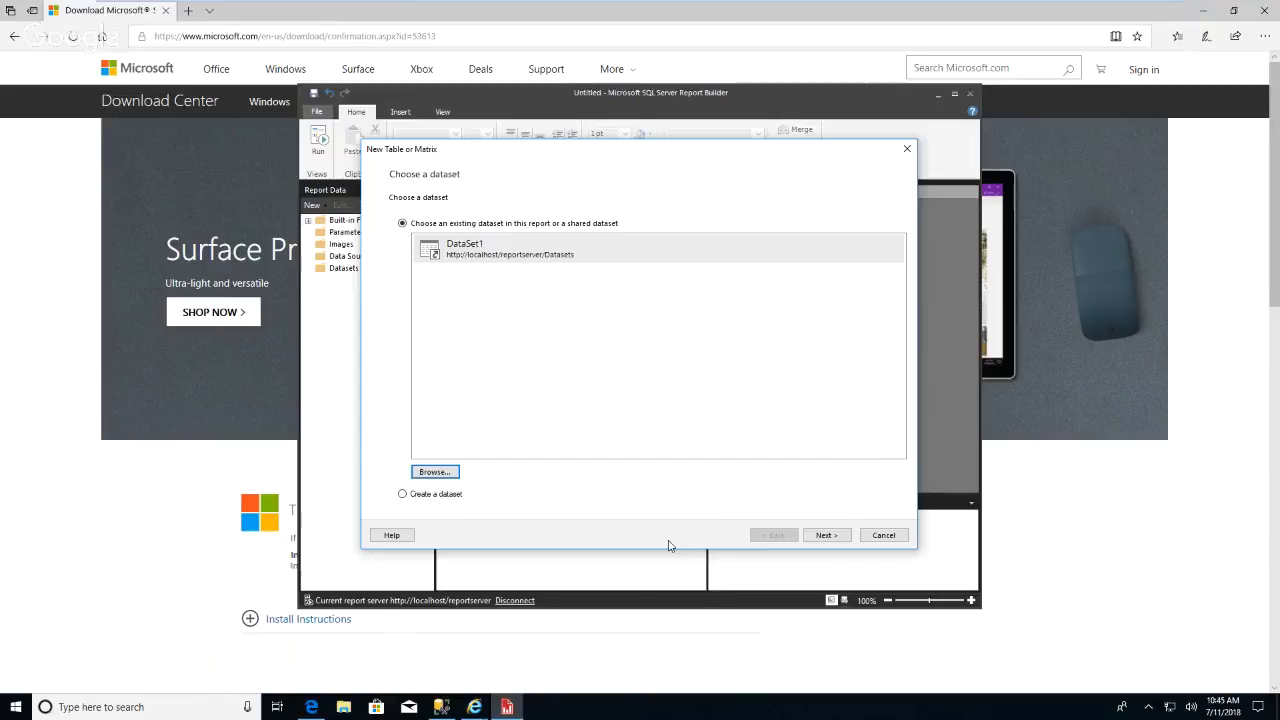
left_click(827, 536)
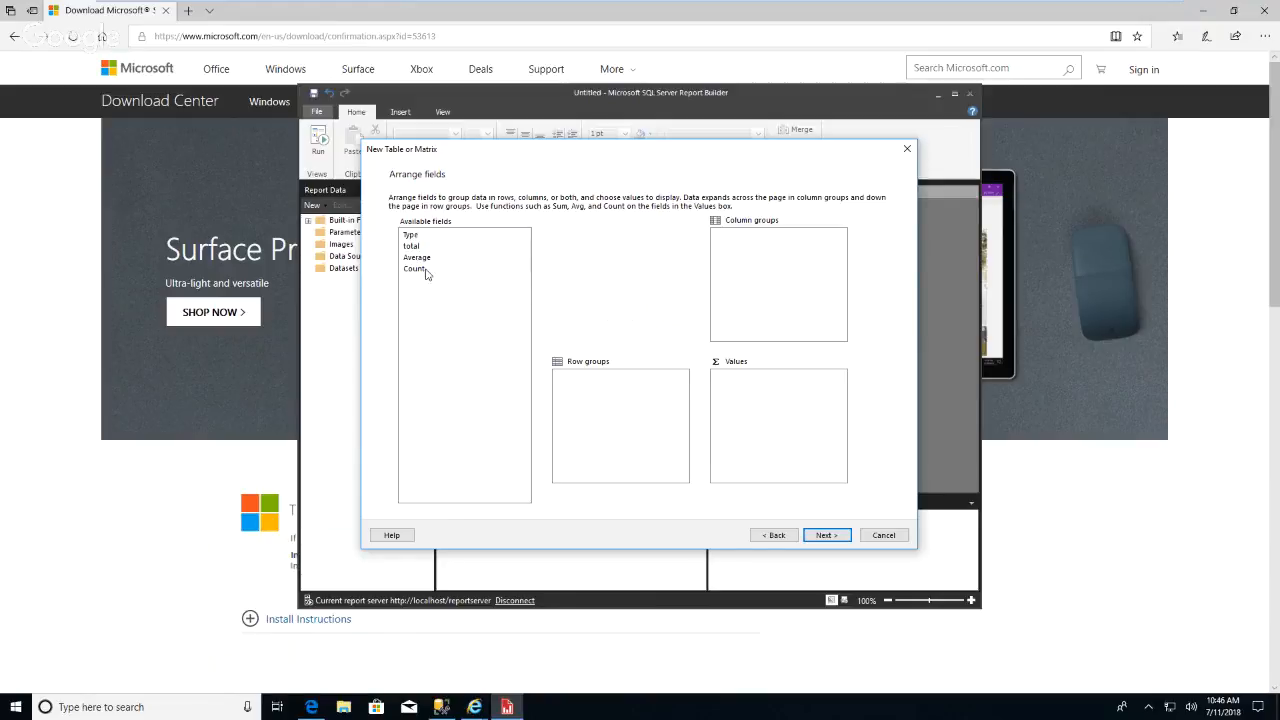
Arrange fields with Type as a column group and total, Average and Count as summed values, then continue.
left_click(409, 236)
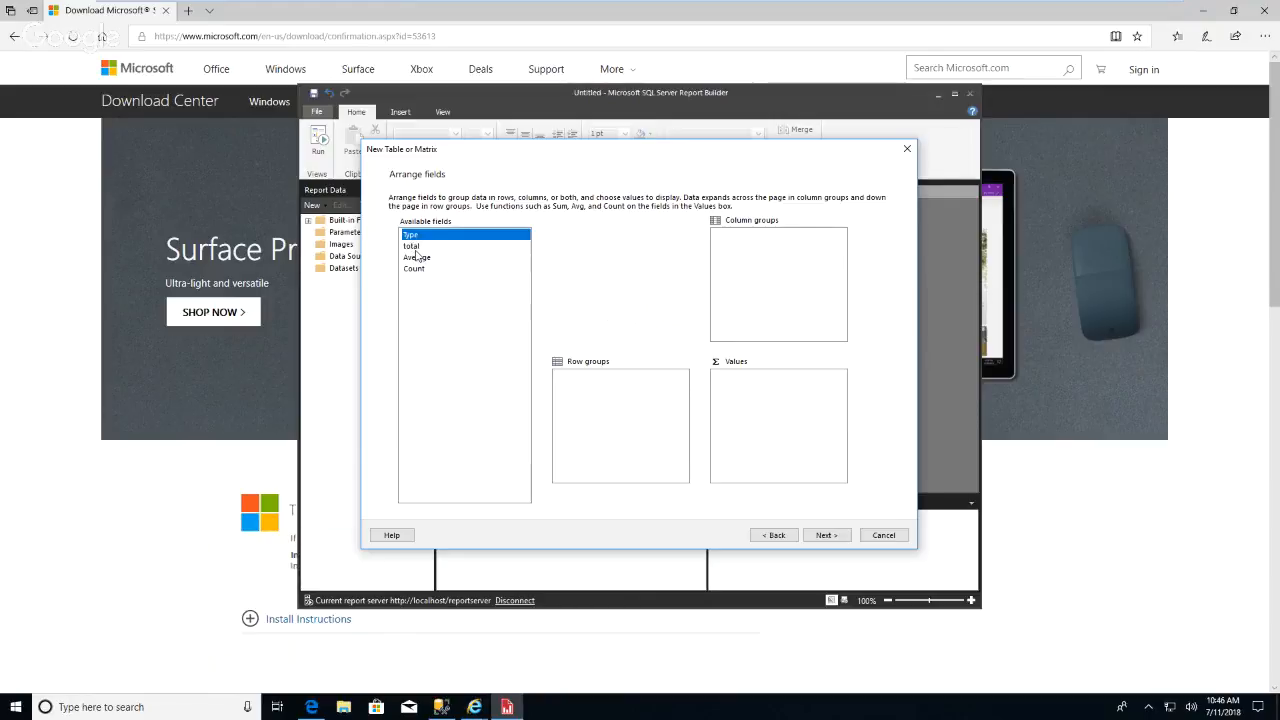
left_click(411, 246, "ctrl")
left_click(416, 257, "ctrl")
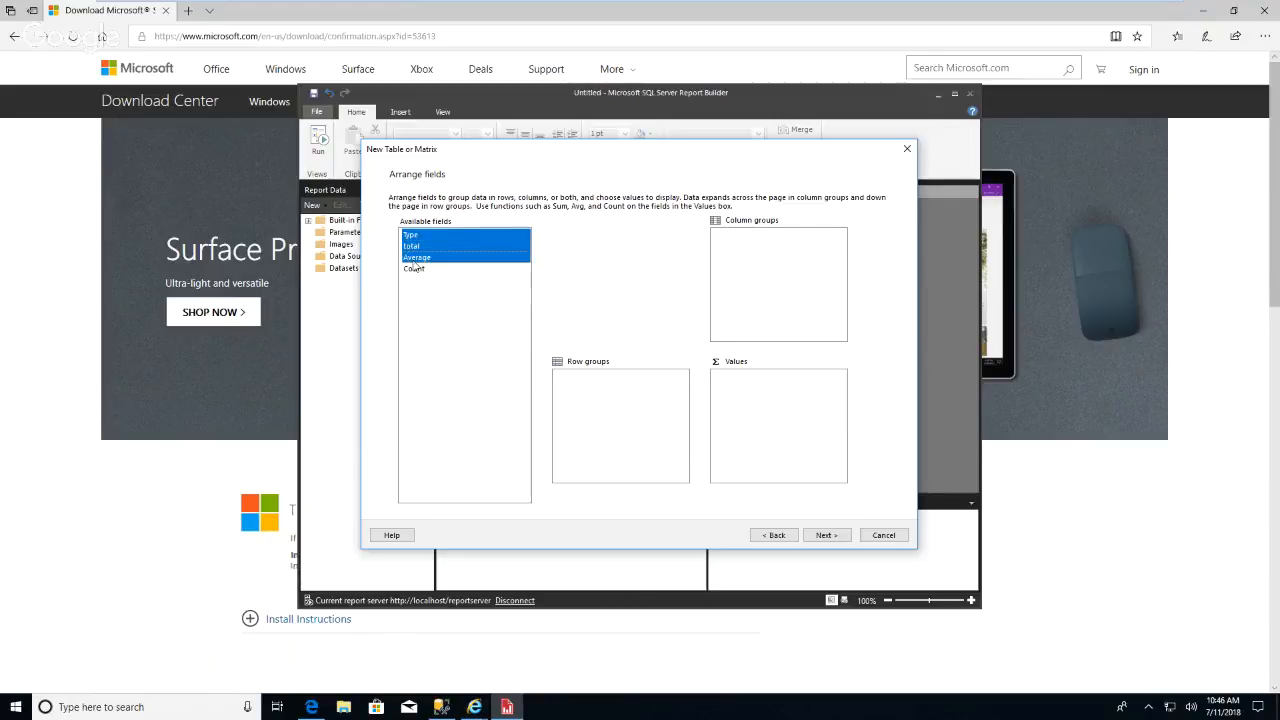
left_click(412, 270, "ctrl")
left_click_drag(412, 272, 736, 396)
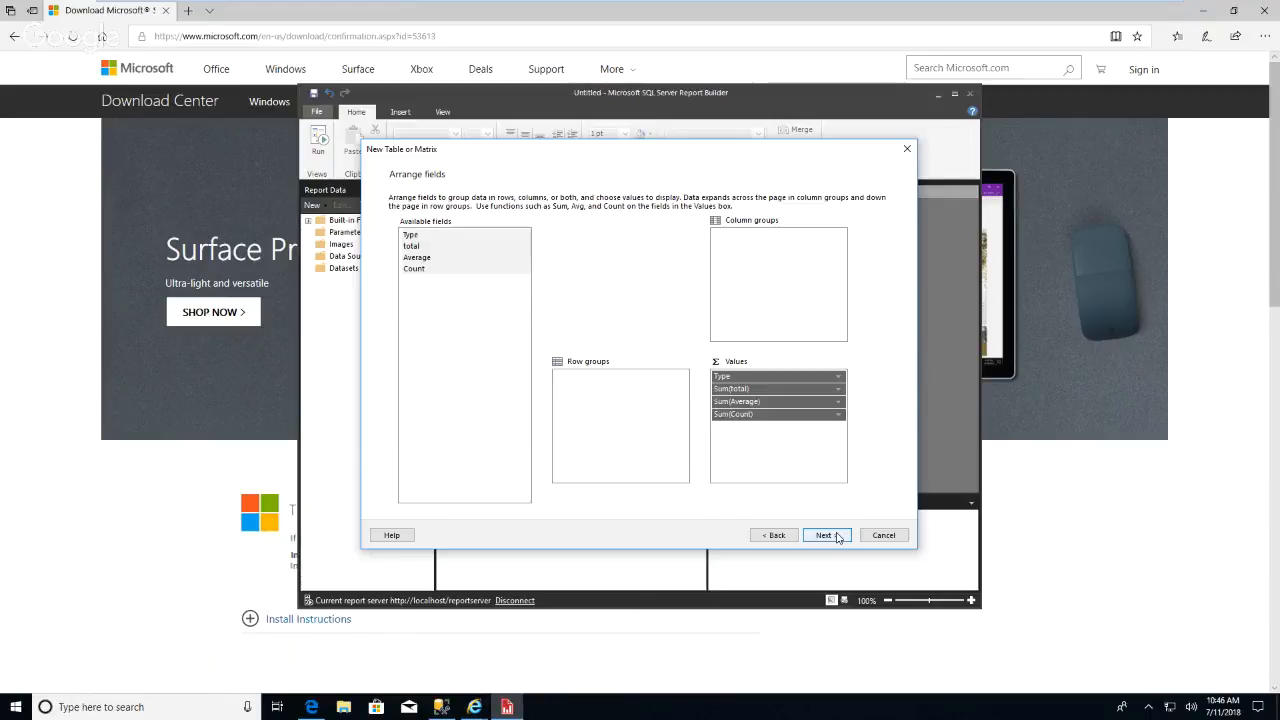
left_click_drag(720, 380, 732, 313)
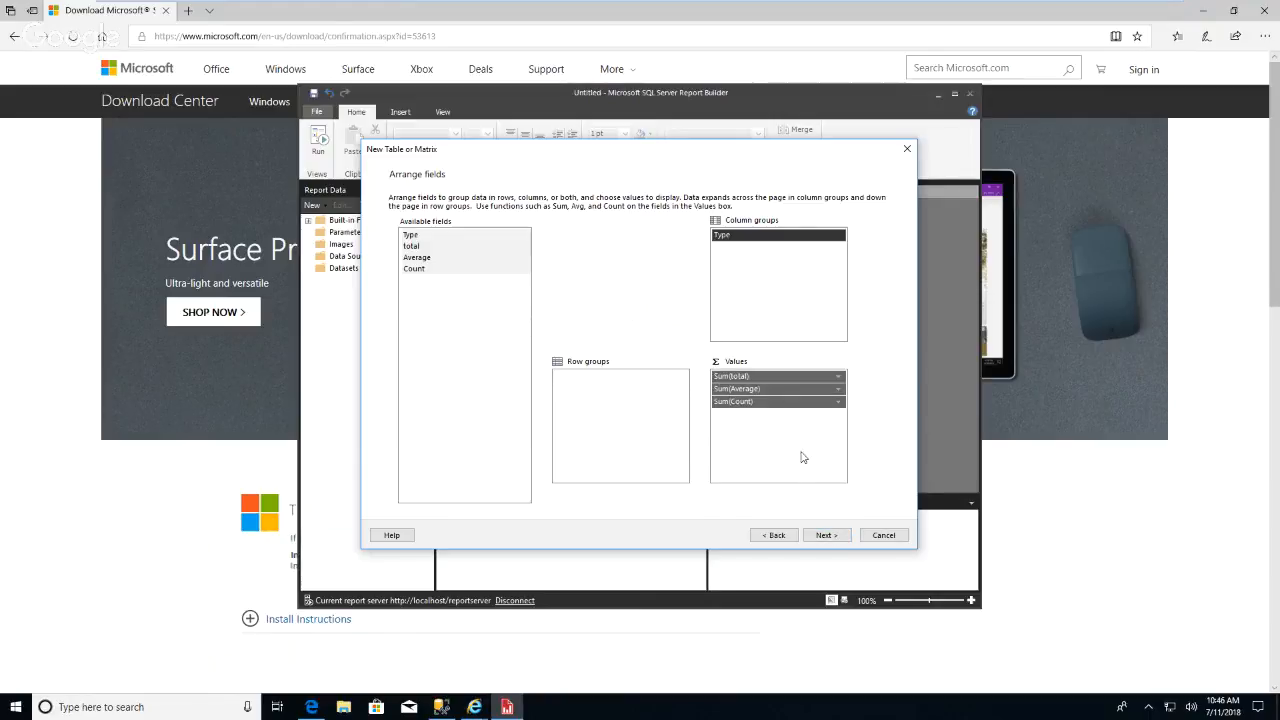
left_click(828, 535)
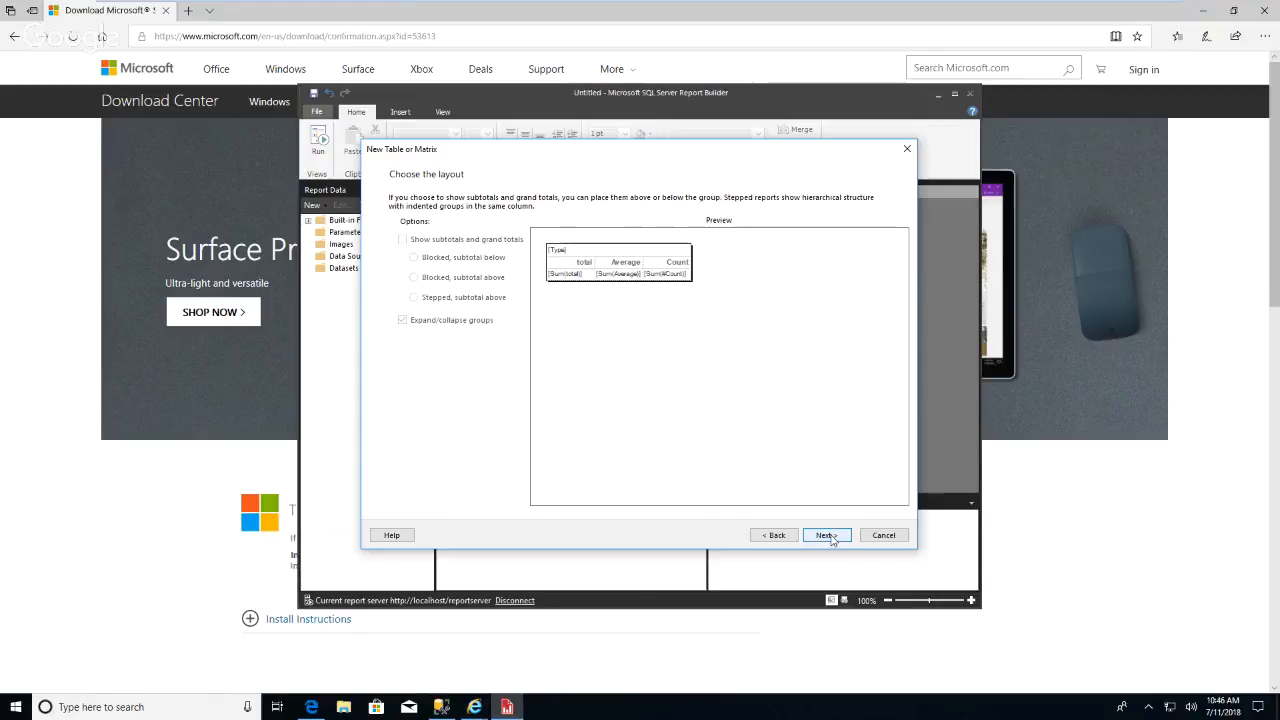
Return to field arrangement, move Type from the column groups into the values, and finish the Table or Matrix Wizard.
left_click(776, 535)
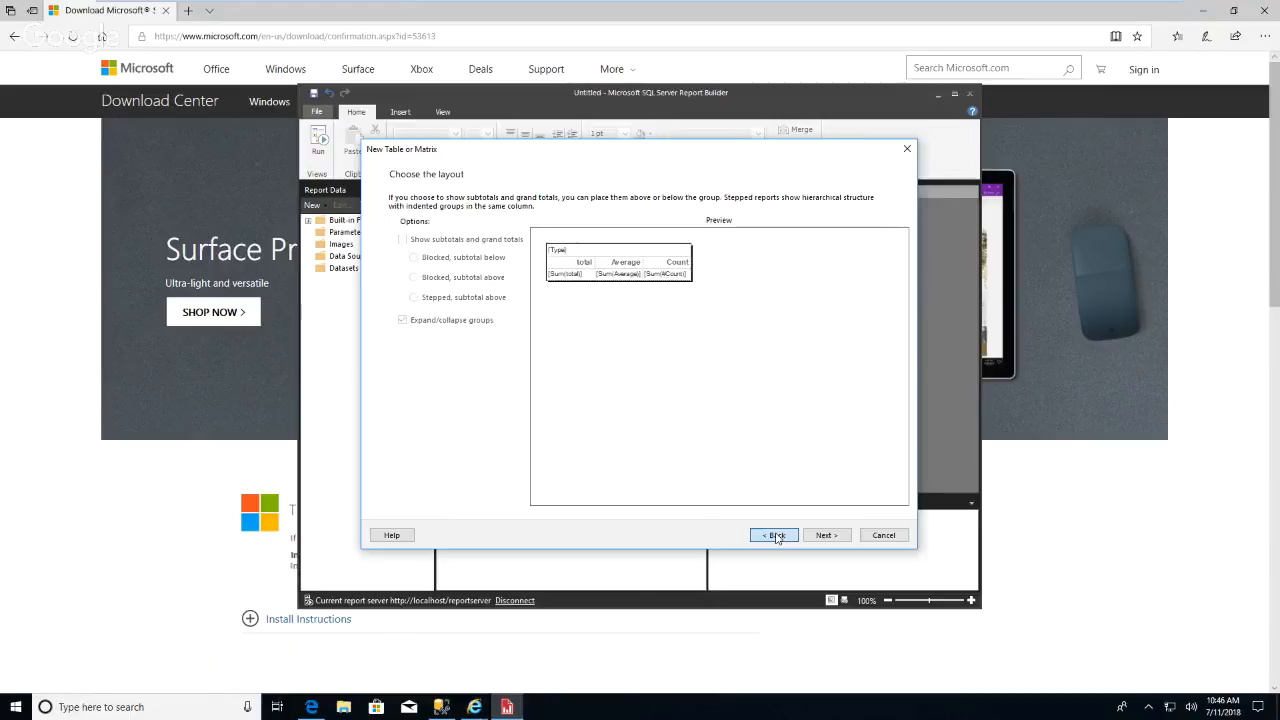
left_click_drag(722, 236, 742, 381)
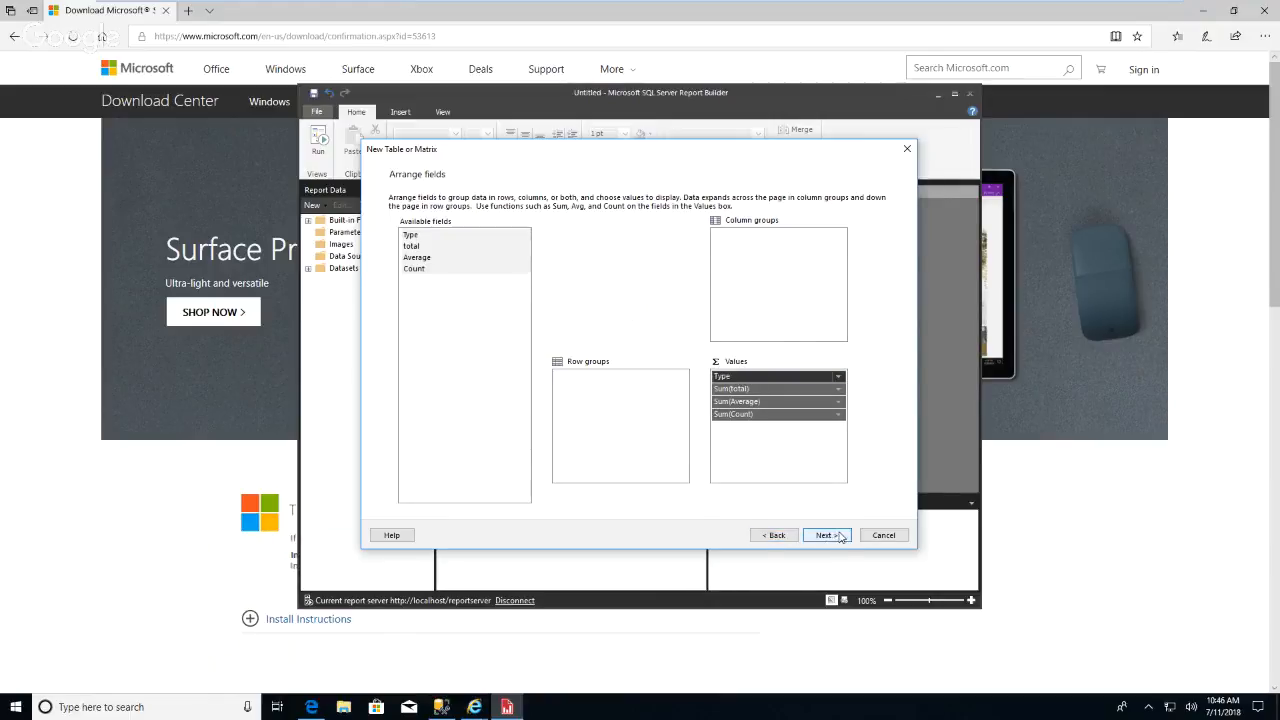
left_click(841, 537)
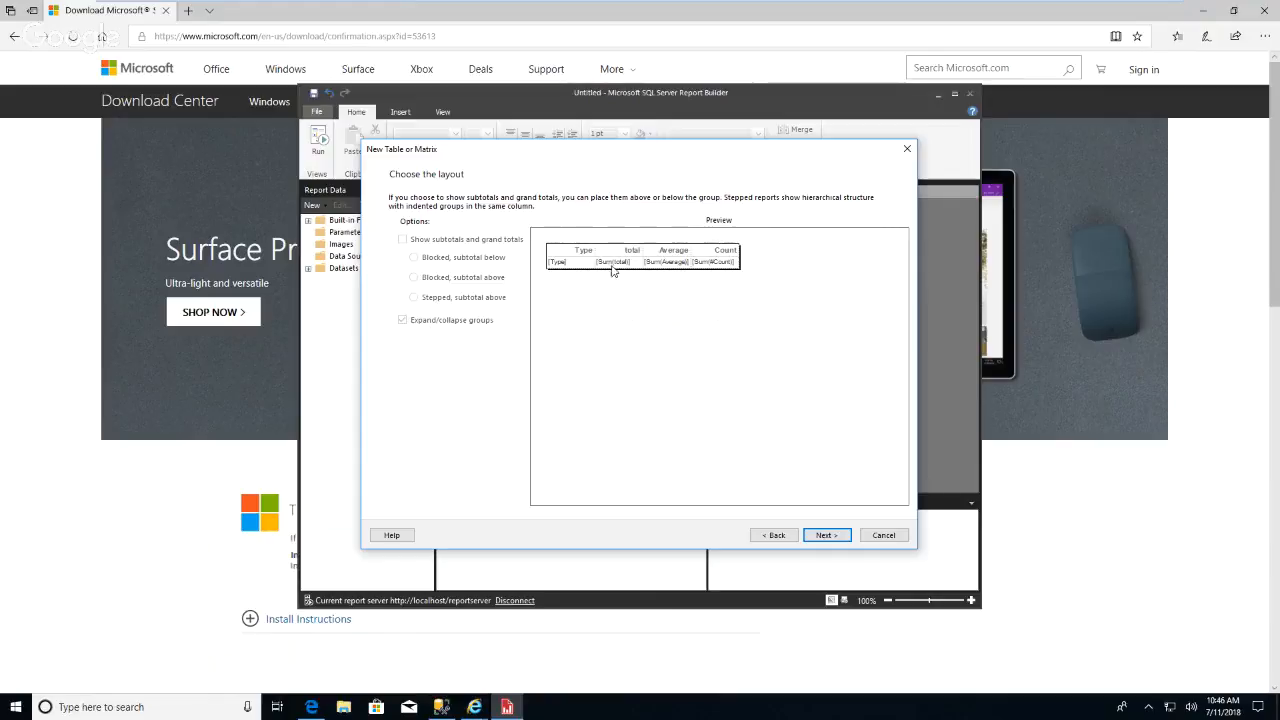
left_click(826, 535)
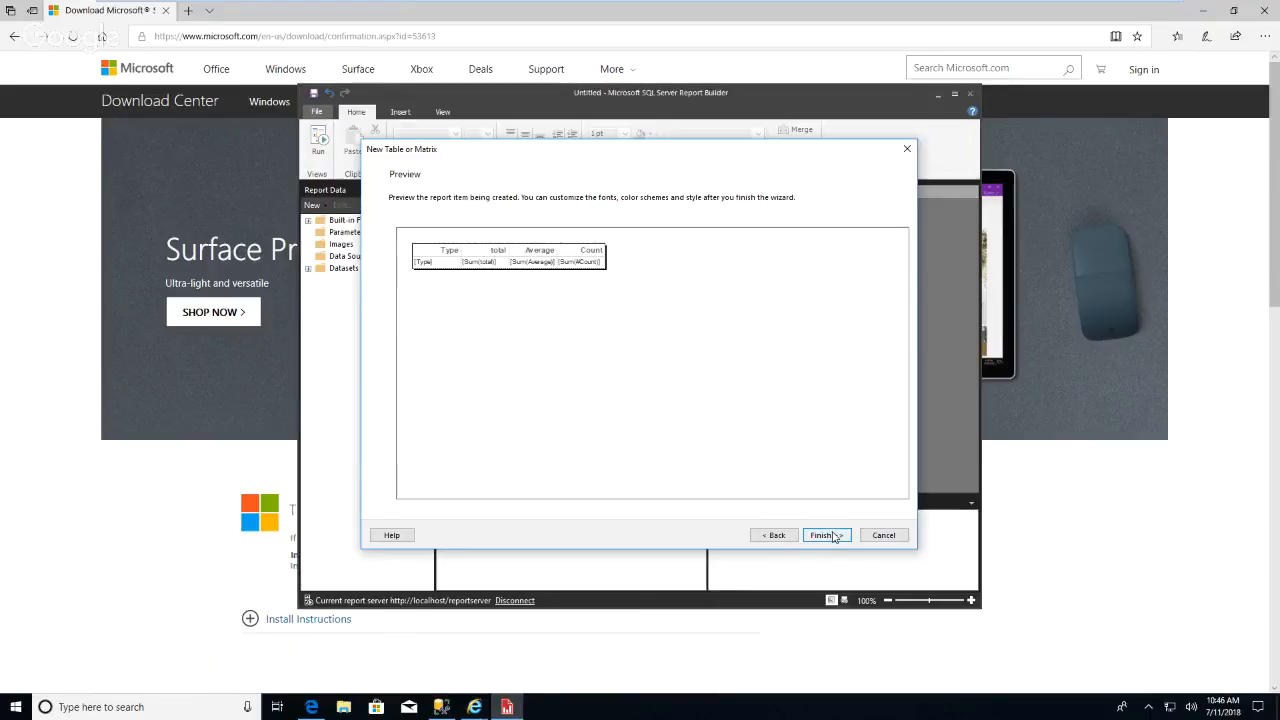
left_click(833, 536)
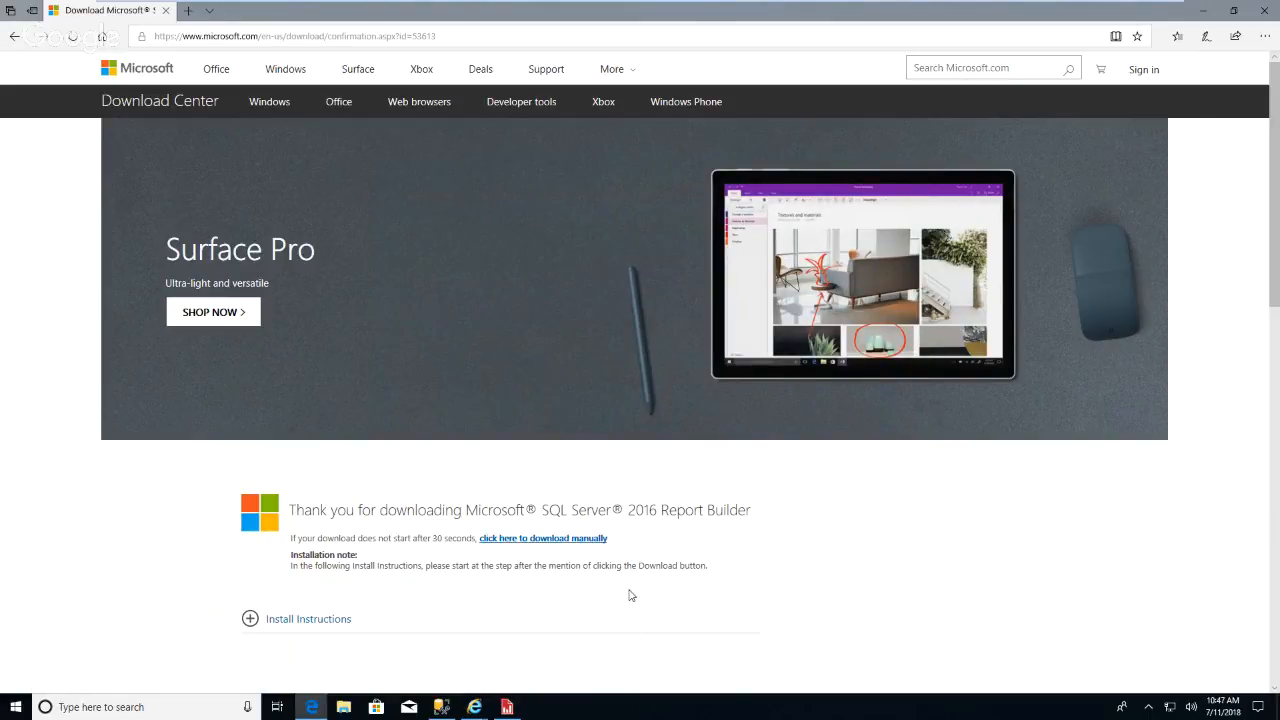
Format the total data cell as Currency with the 1000 separator enabled.
left_click(1205, 16)
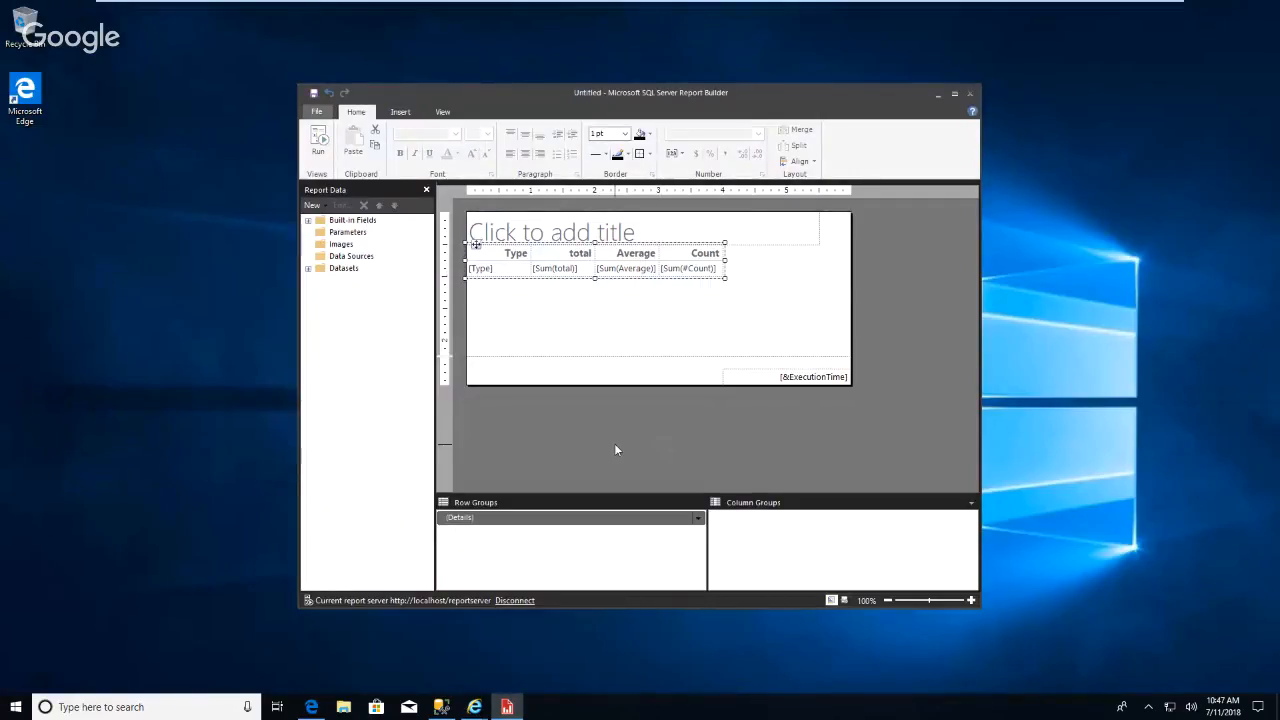
left_click(590, 268)
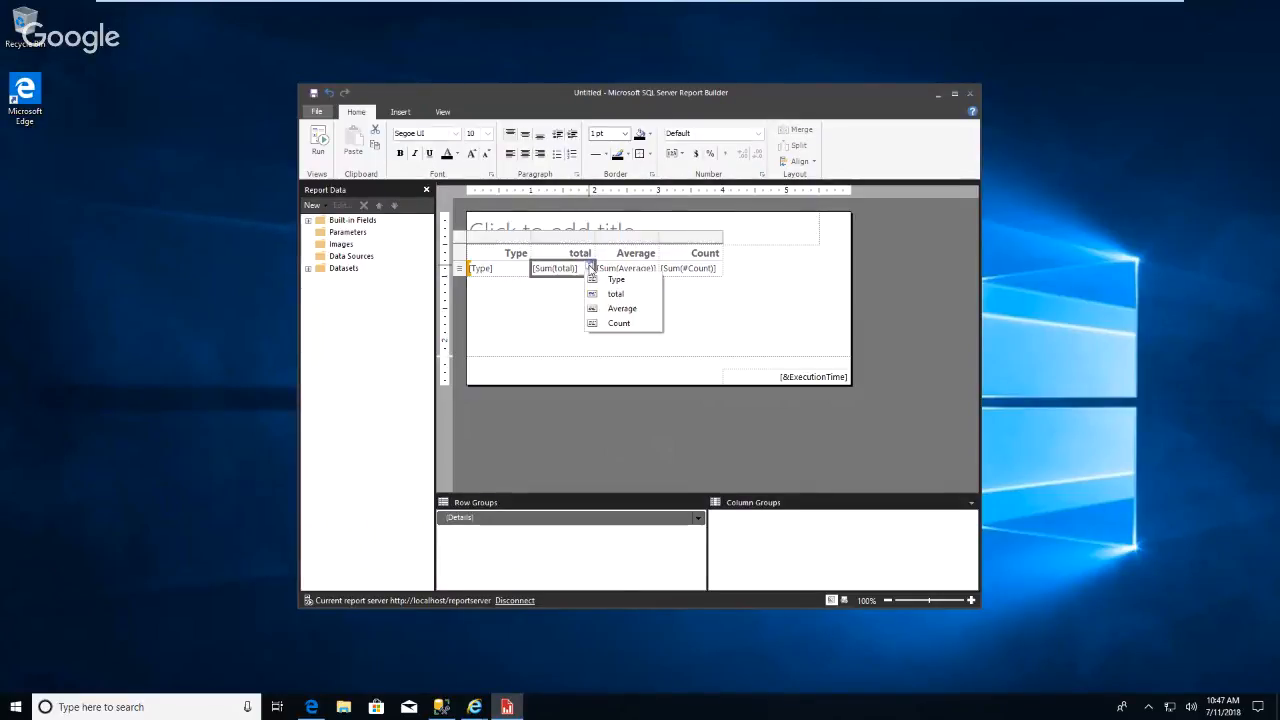
double_click(579, 270)
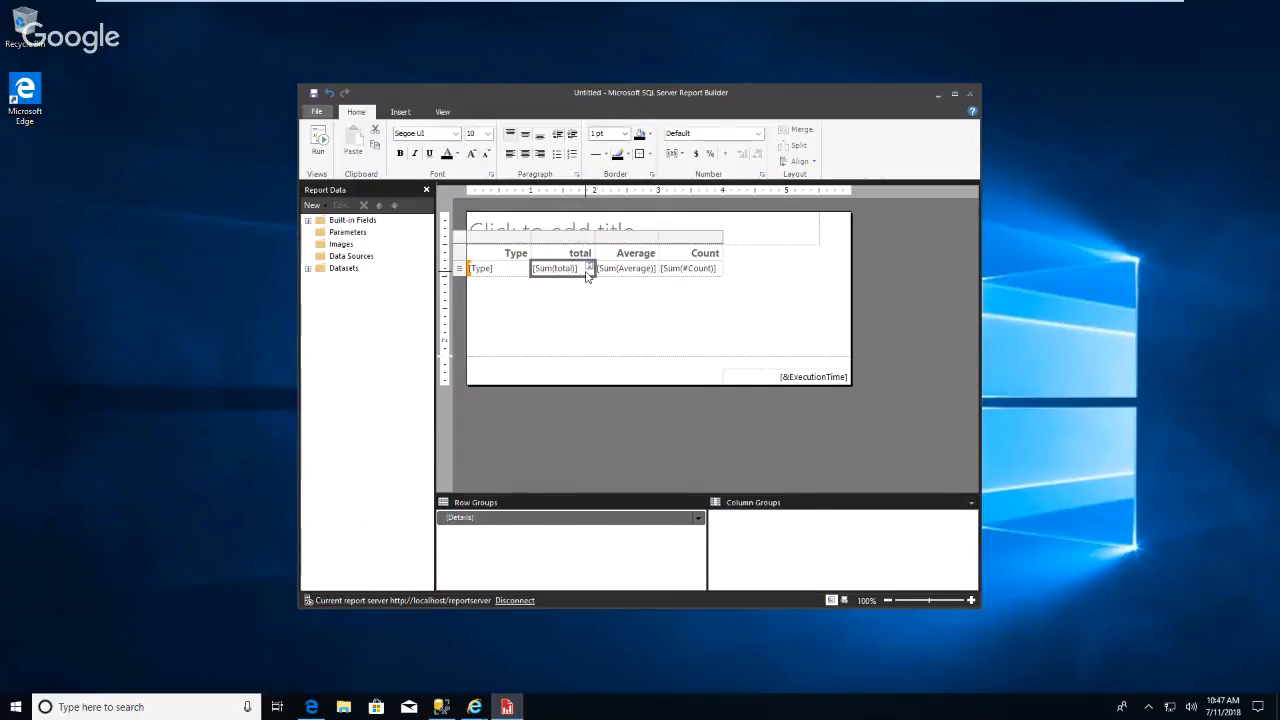
right_click(587, 276)
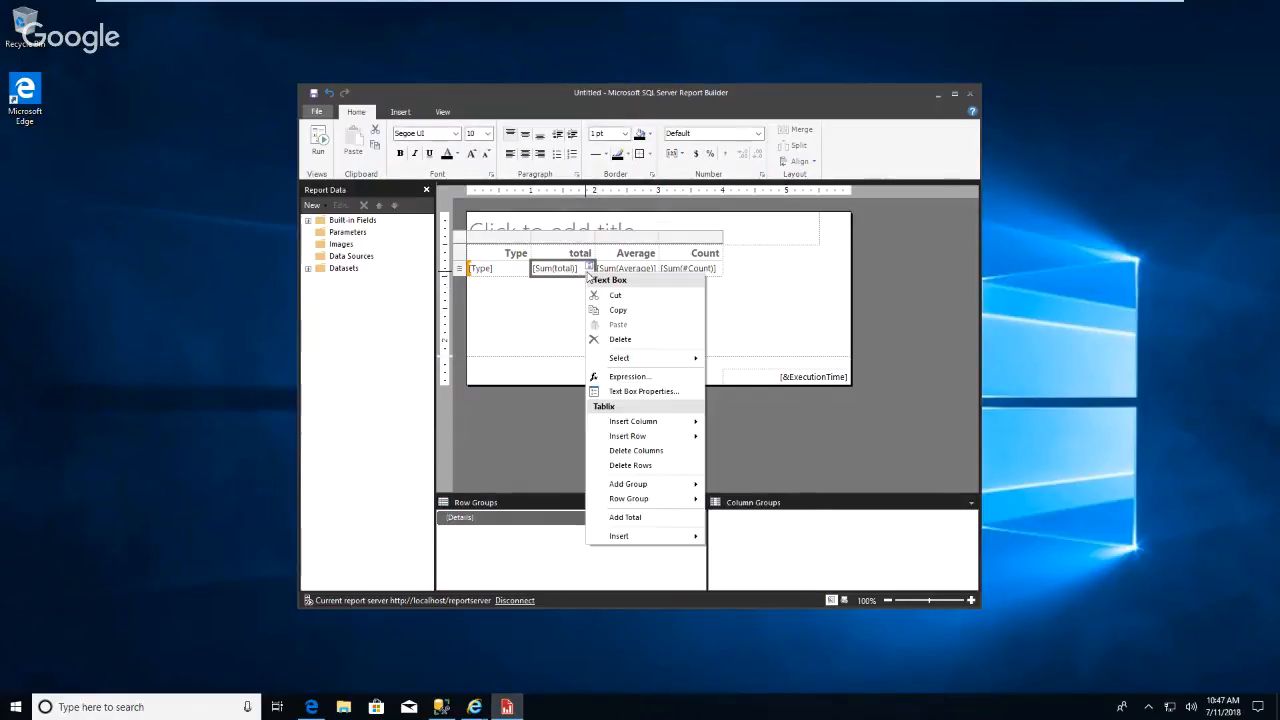
left_click(645, 391)
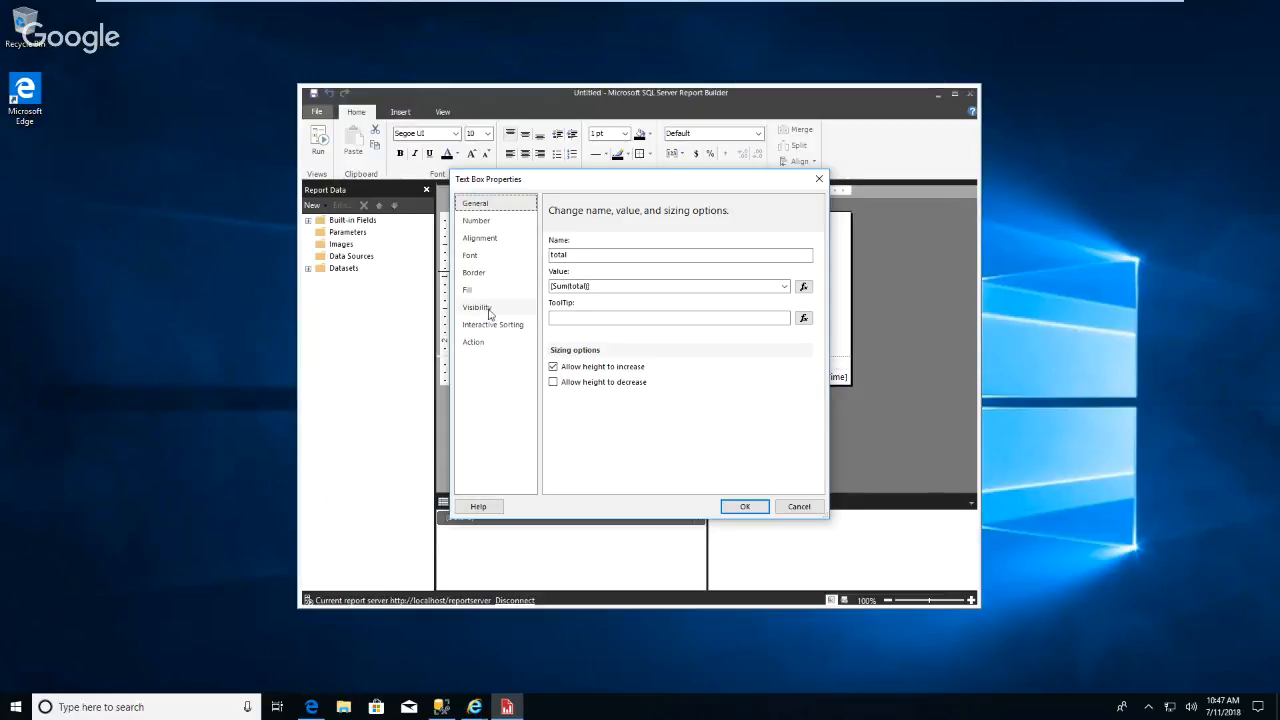
left_click(475, 221)
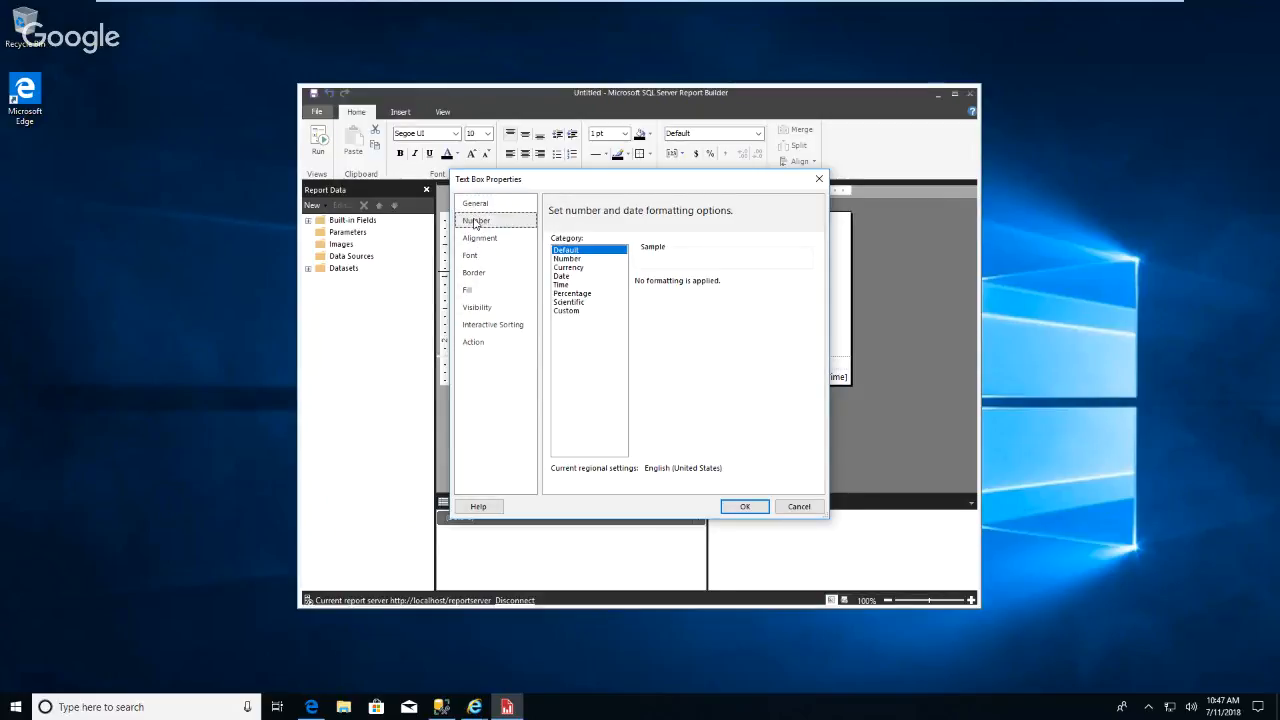
left_click(569, 267)
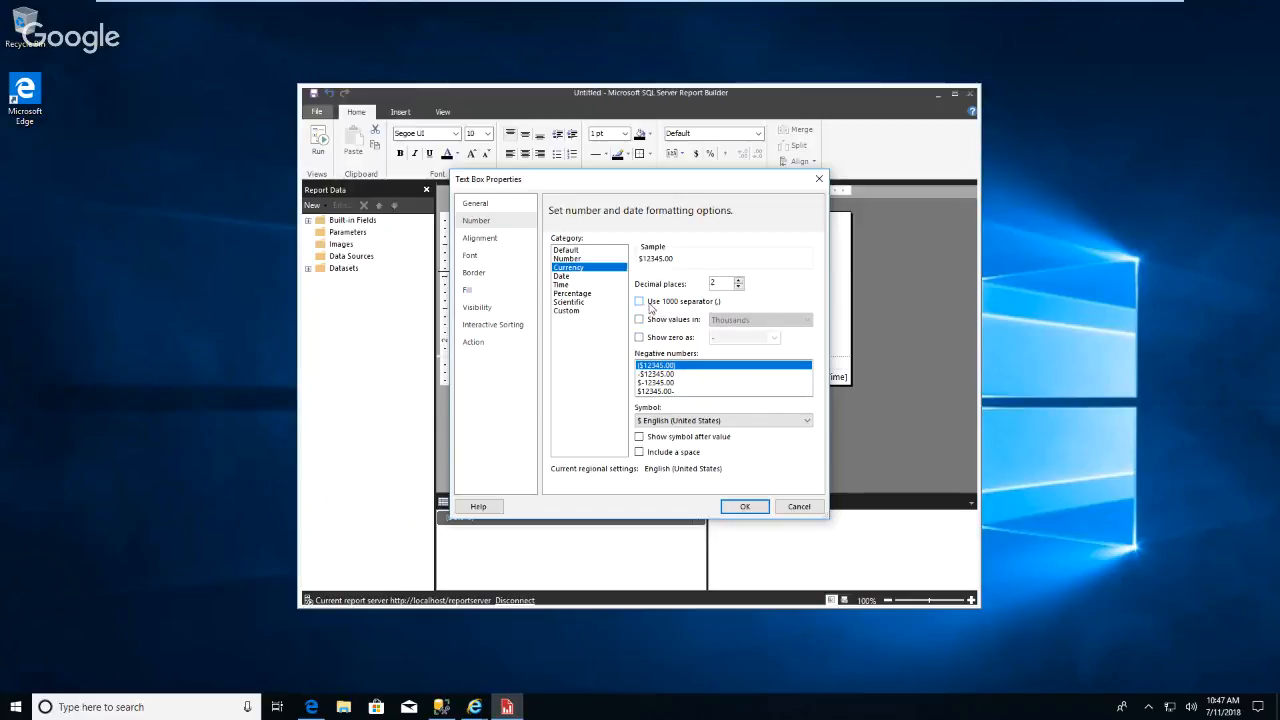
left_click(640, 302)
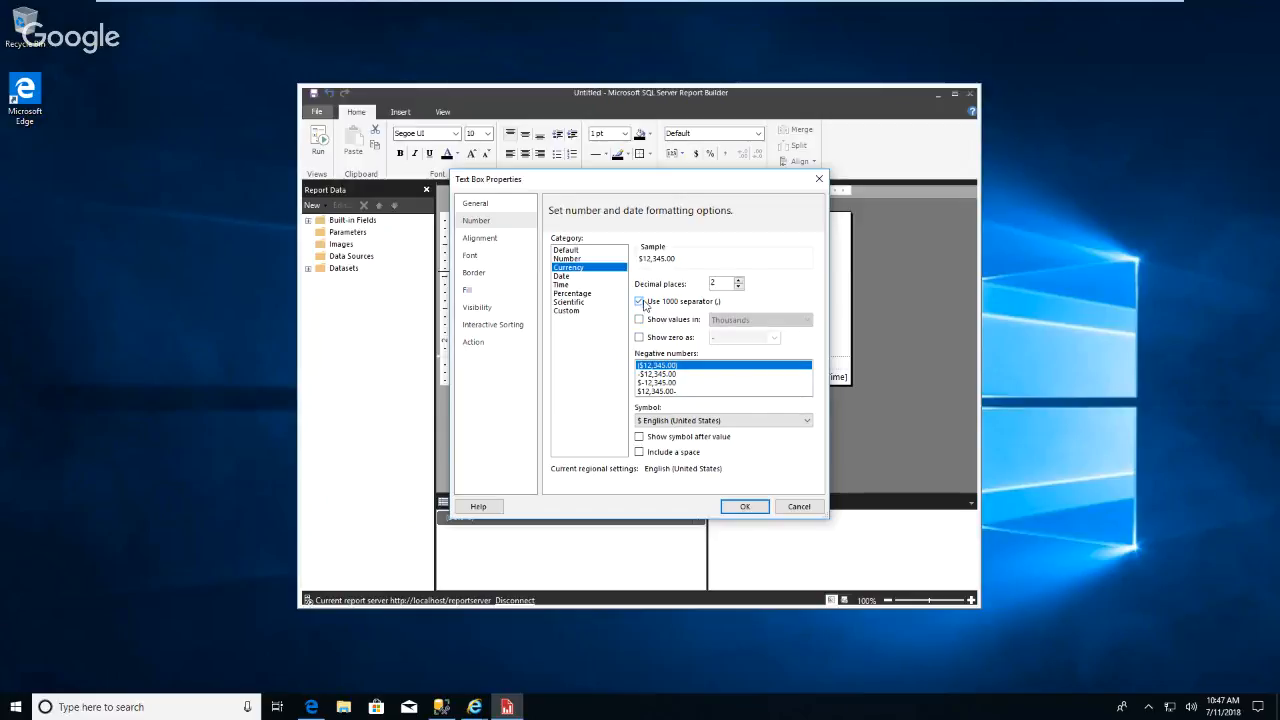
left_click(745, 506)
Format the Average data cell as Currency with the 1000 separator enabled.
double_click(652, 266)
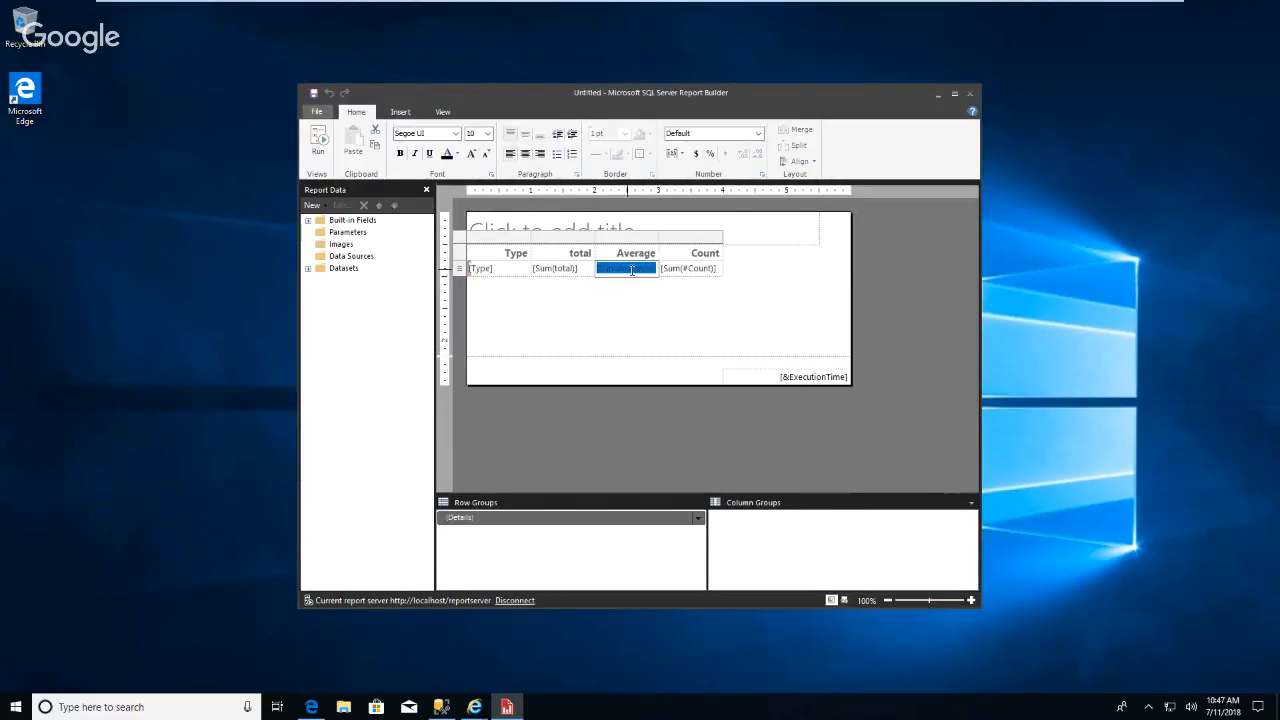
left_click(632, 270)
left_click(632, 270)
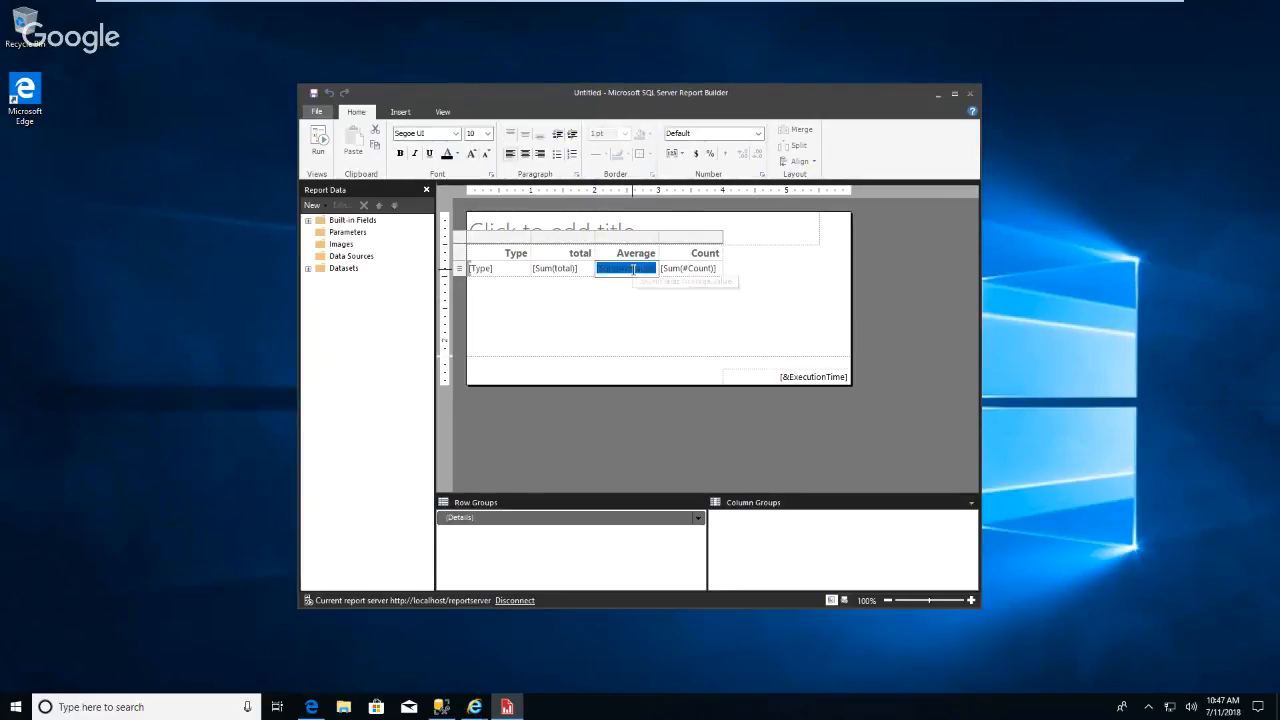
right_click(634, 271)
left_click(619, 309)
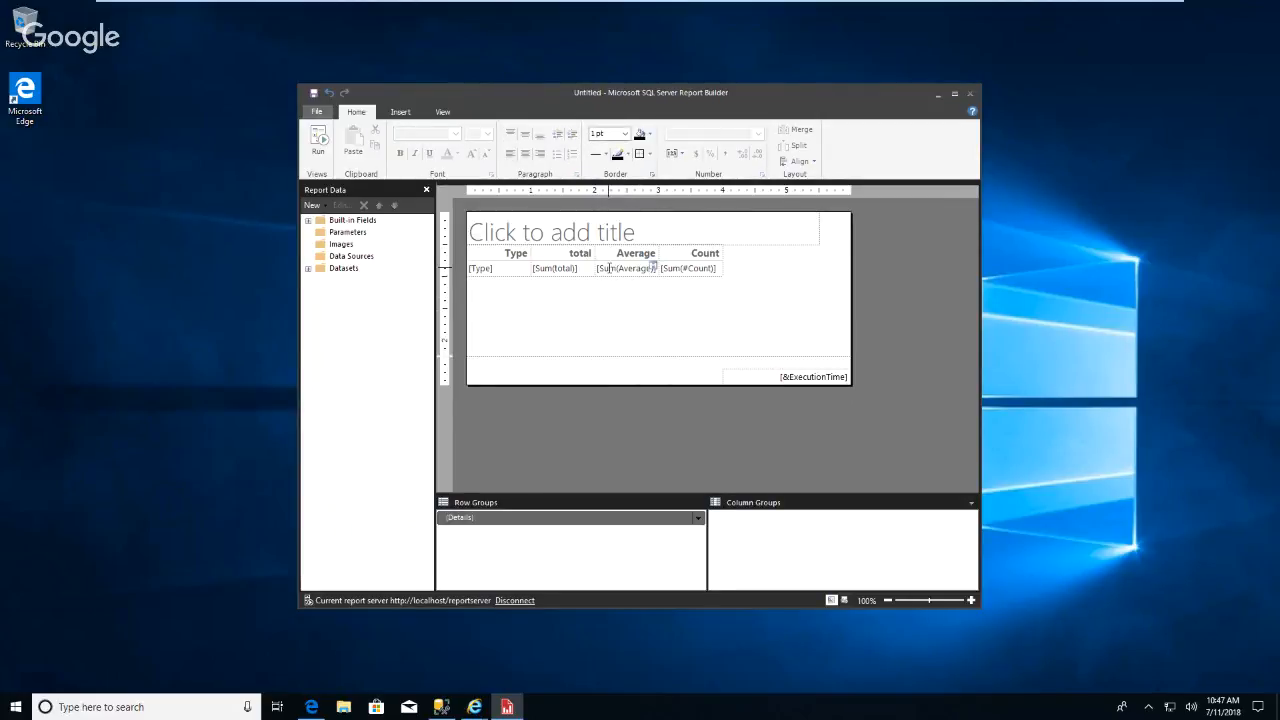
left_click(598, 267)
right_click(613, 268)
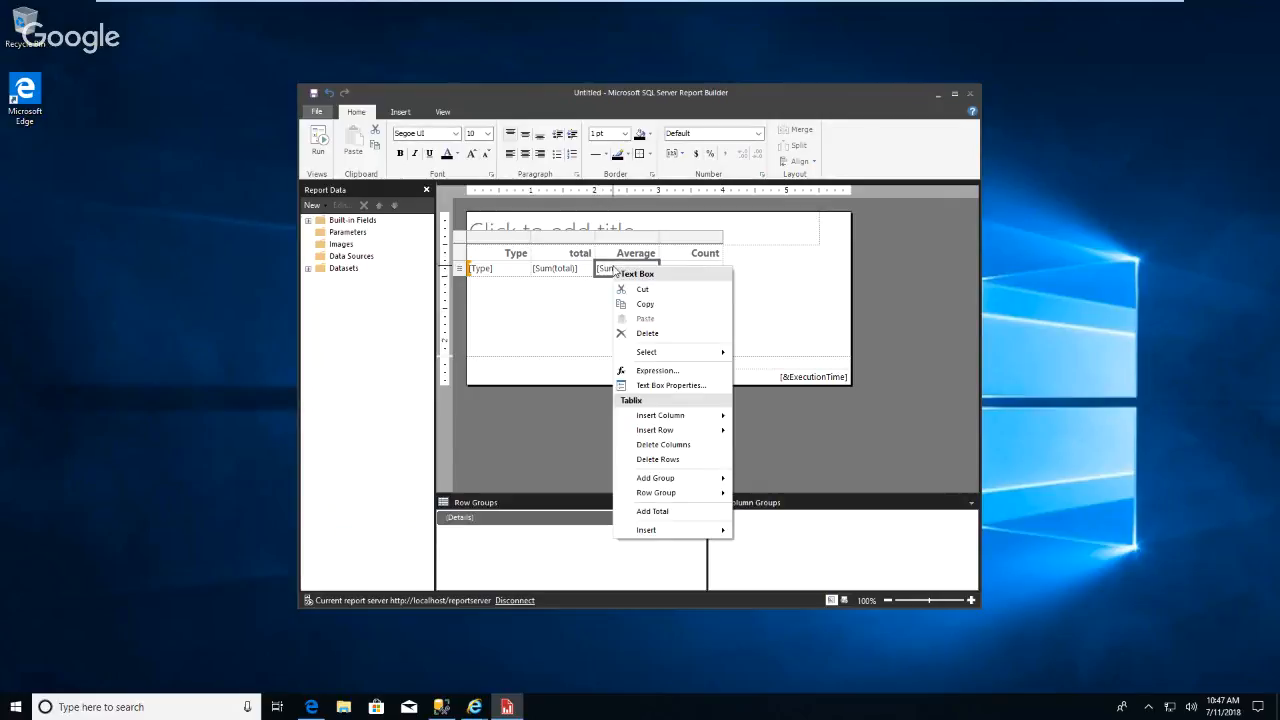
left_click(675, 385)
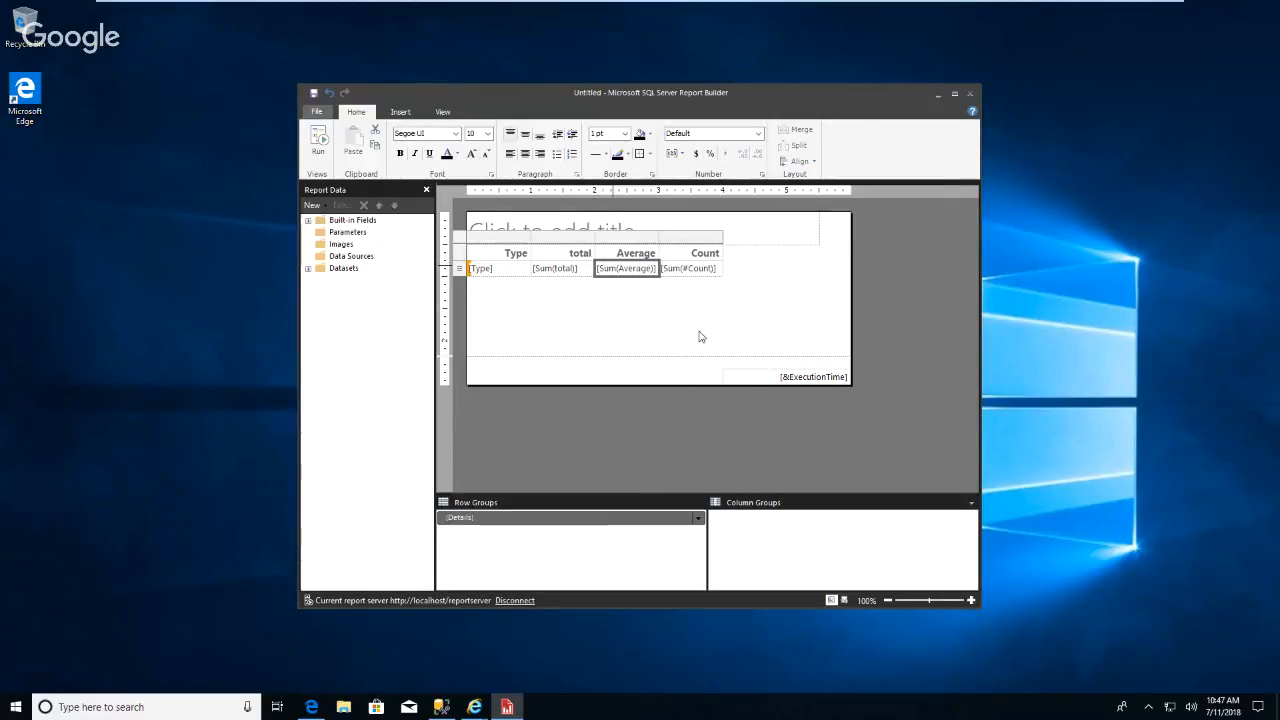
left_click(477, 221)
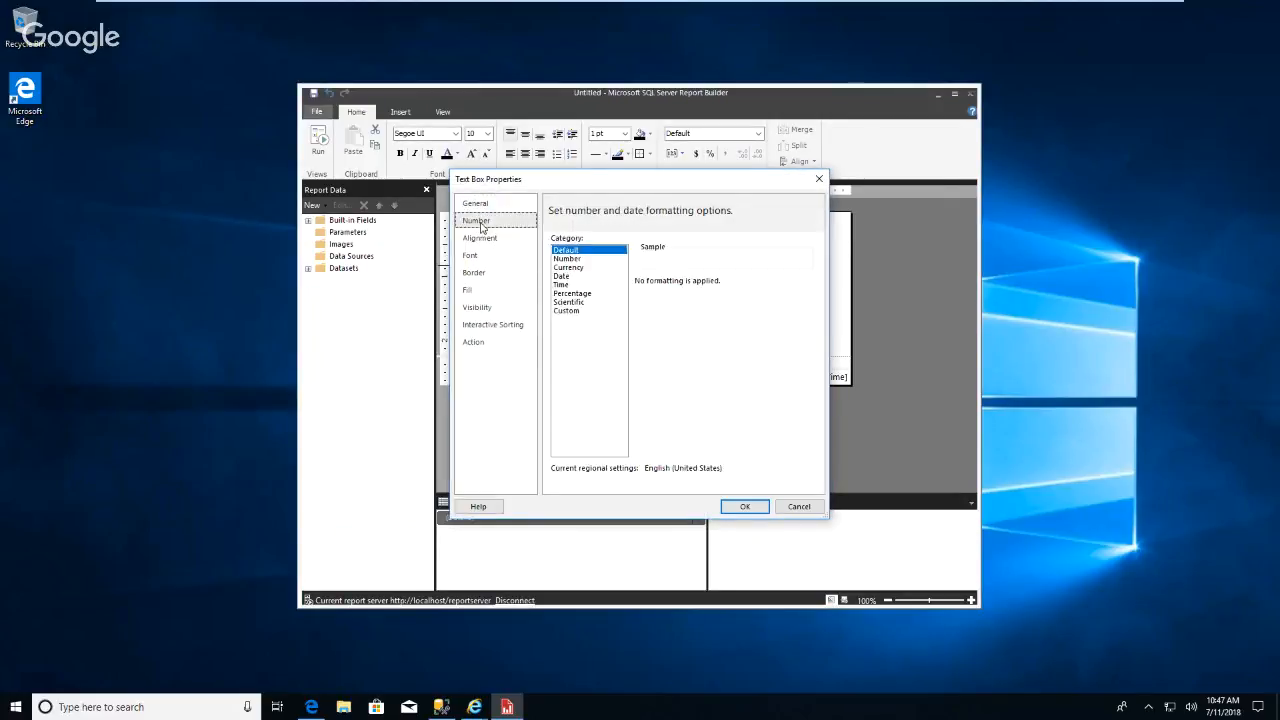
left_click(568, 268)
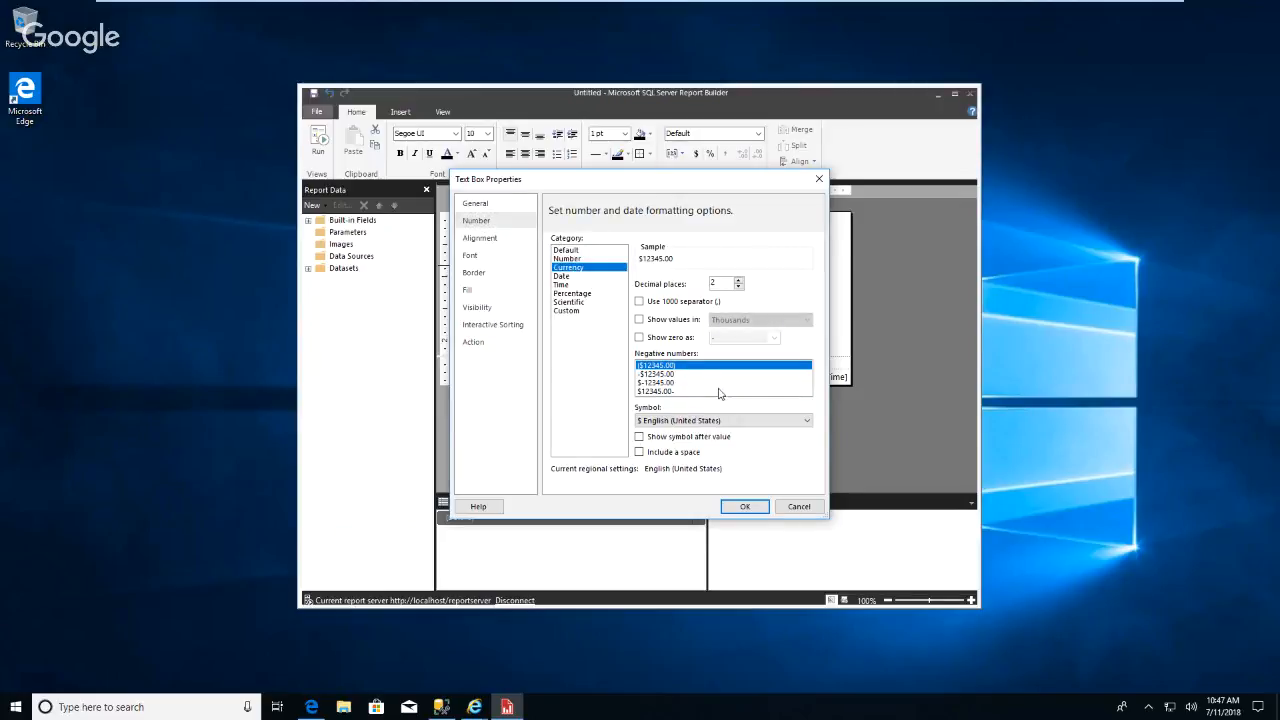
left_click(650, 304)
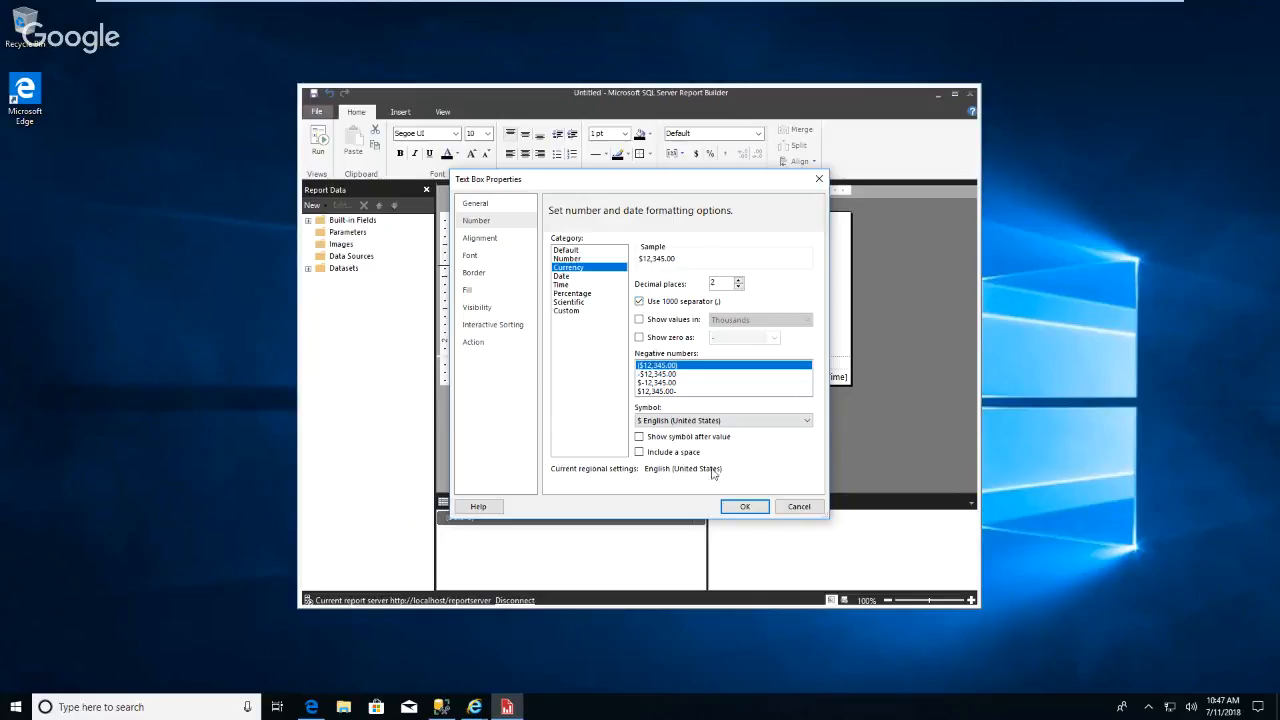
left_click(746, 507)
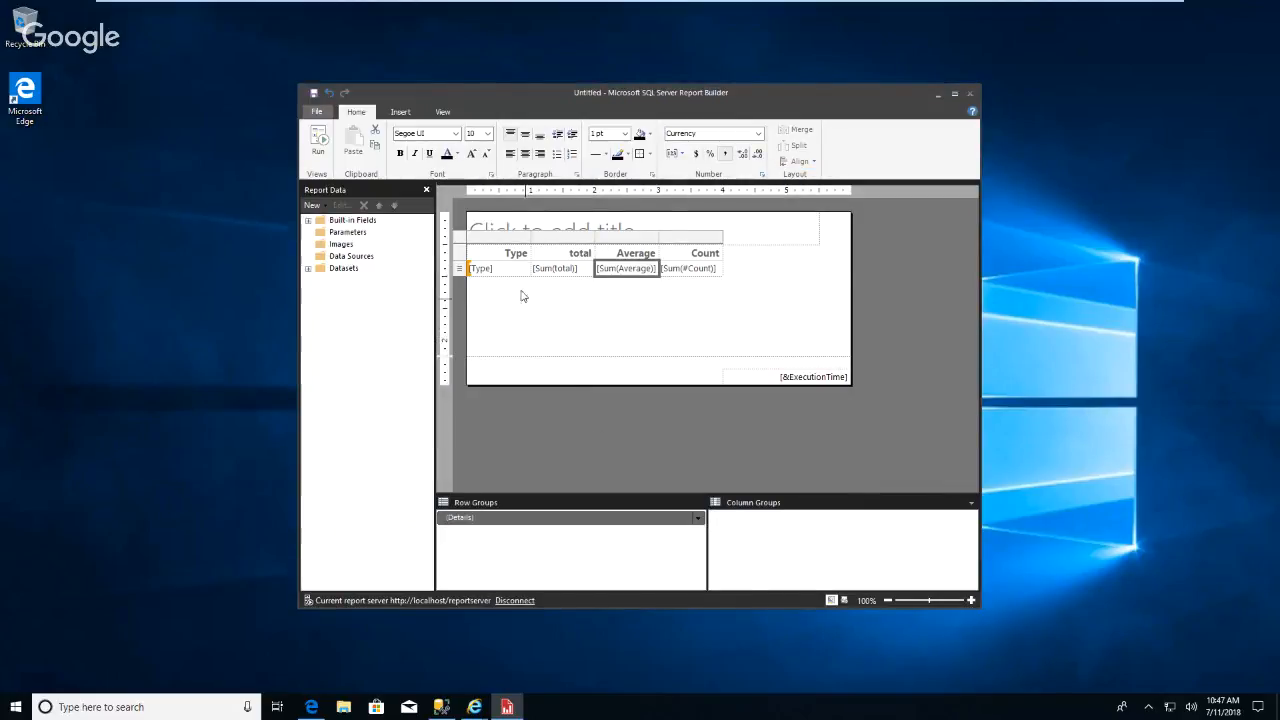
Open the table's Tablix Properties and review its general options.
right_click(455, 258)
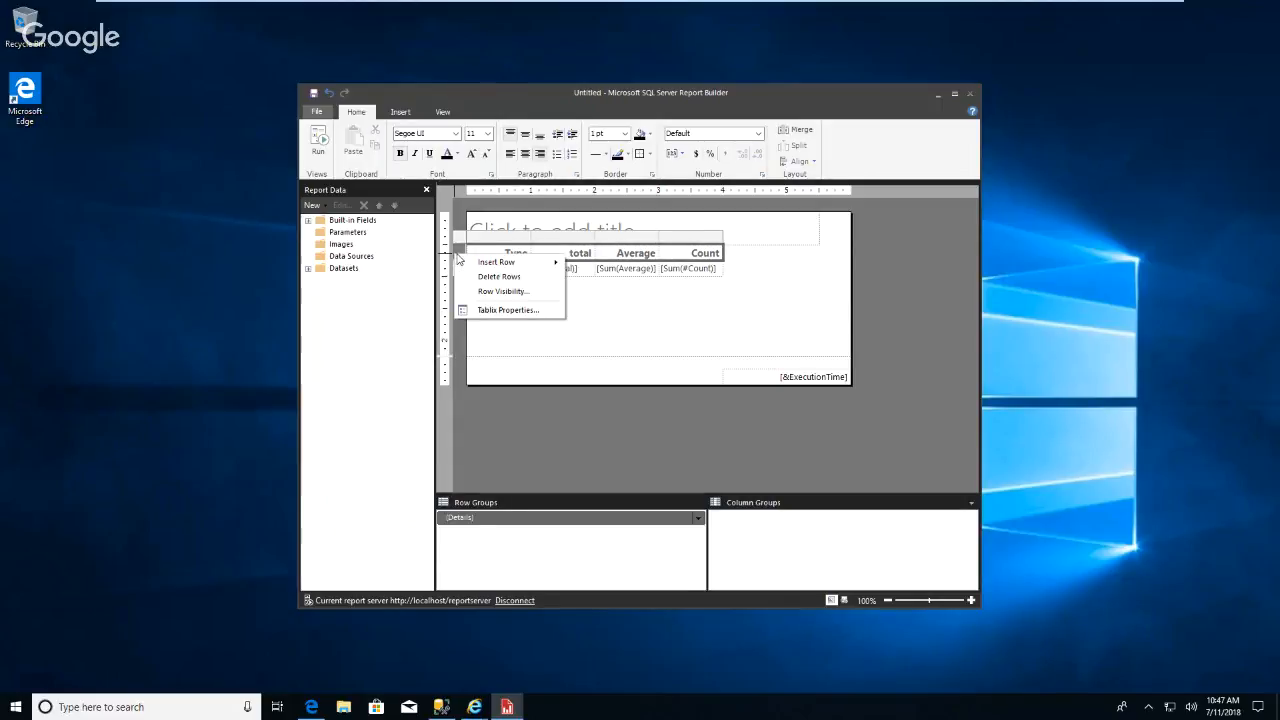
left_click(508, 310)
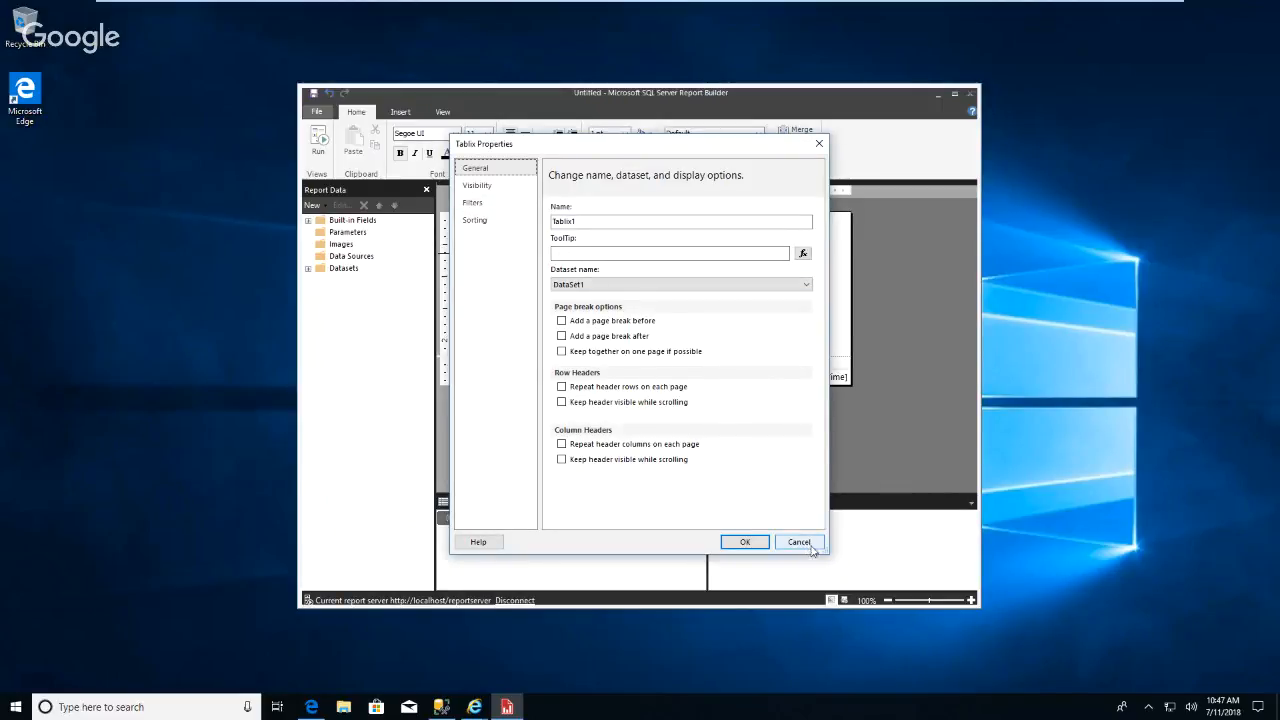
left_click(746, 541)
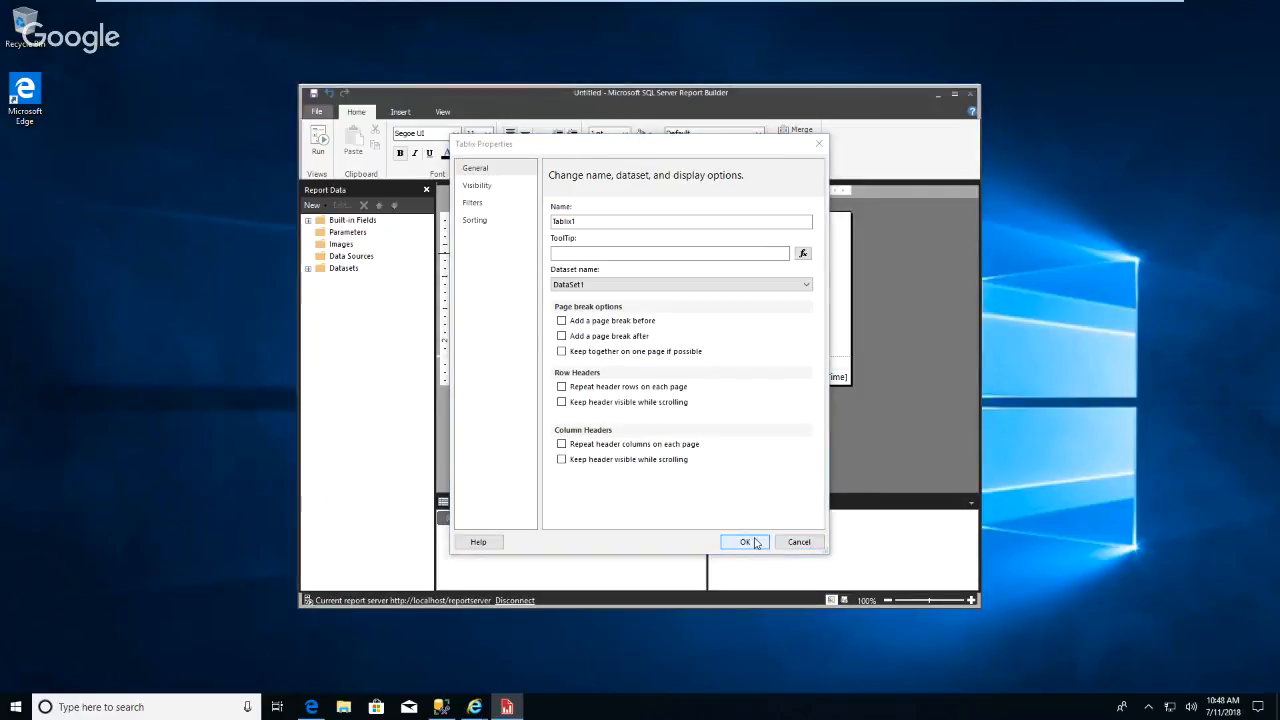
left_click(503, 260)
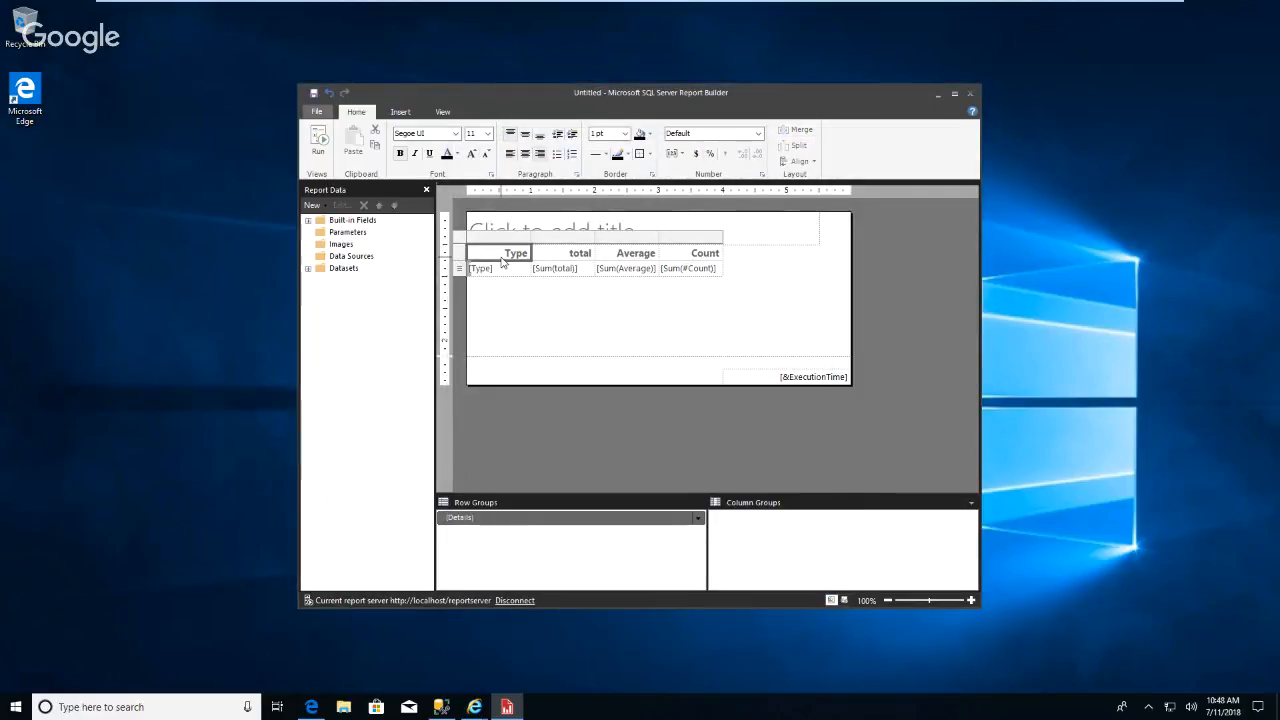
left_click(572, 258)
left_click(650, 258)
left_click(702, 258)
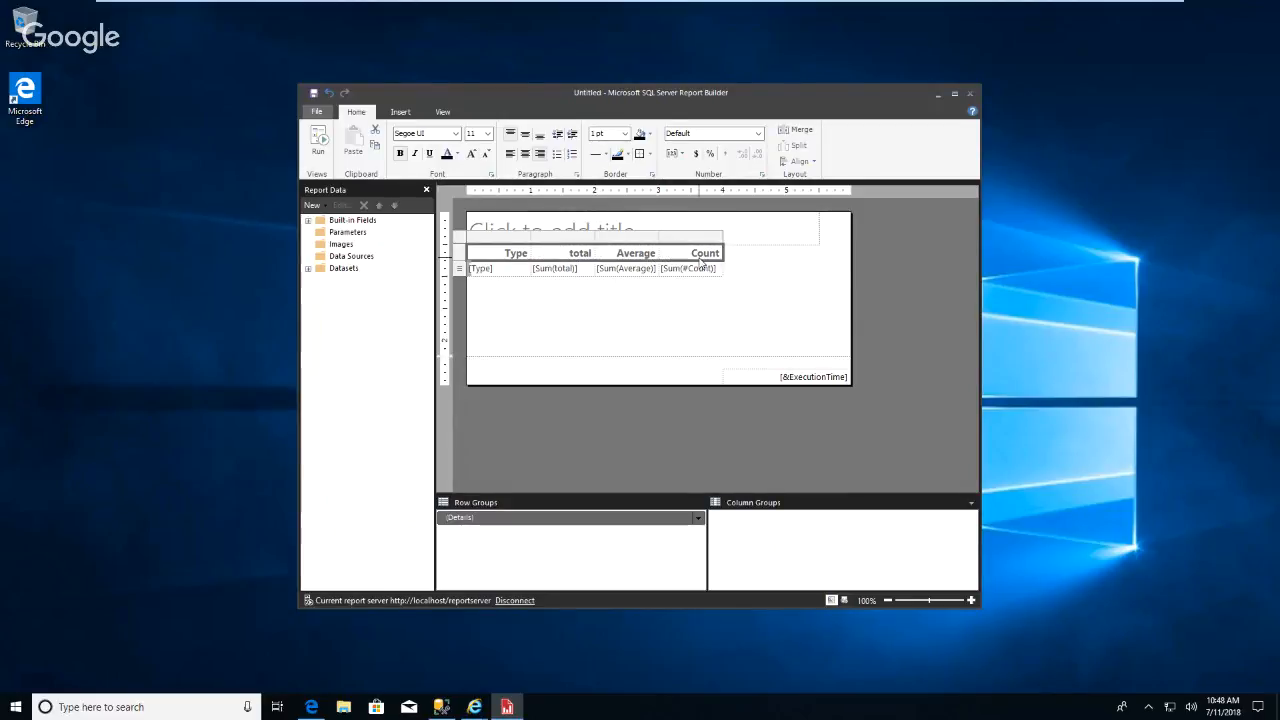
right_click(702, 260)
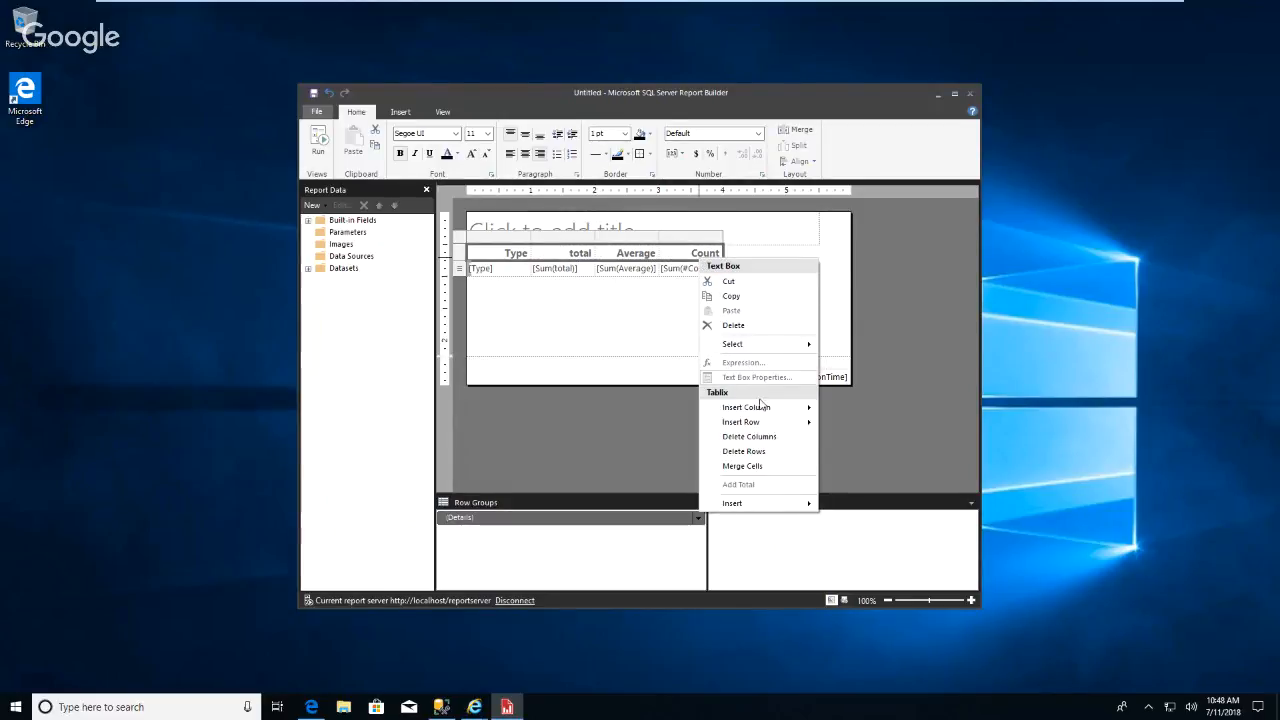
mouse_move(766, 408)
left_click(508, 254)
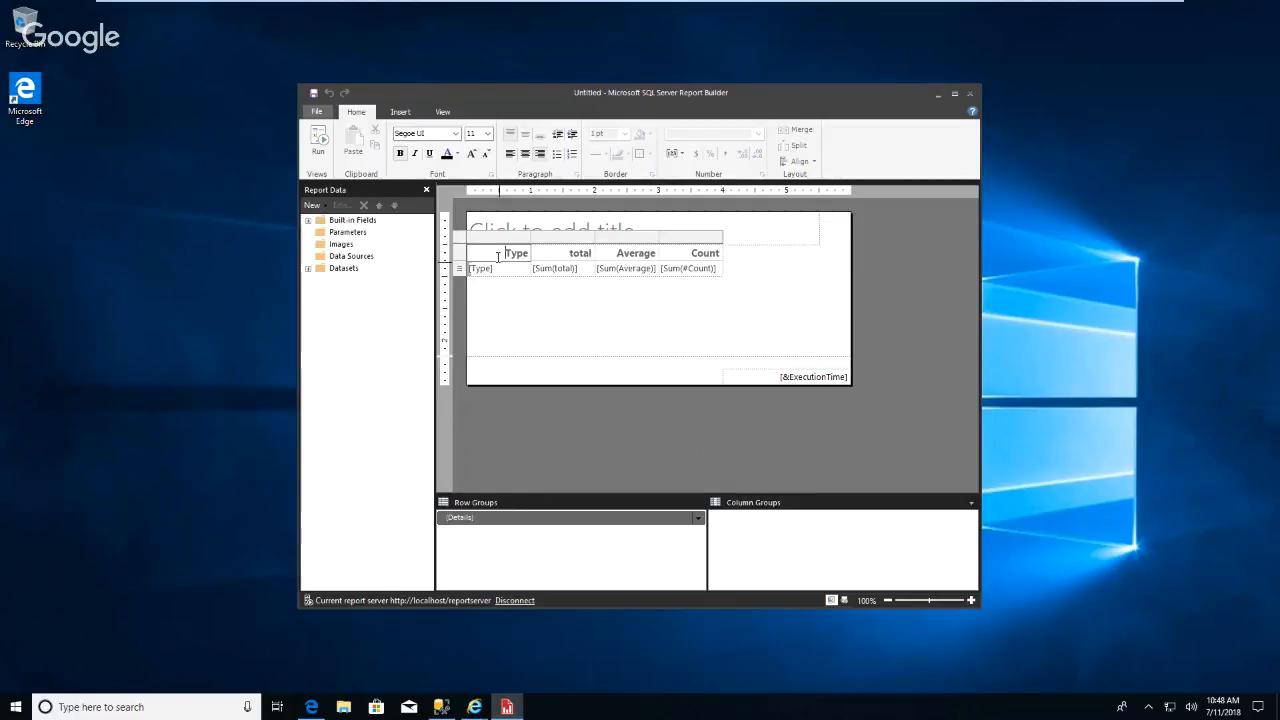
Give the Type header cell a light yellow fill colour.
left_click(505, 268)
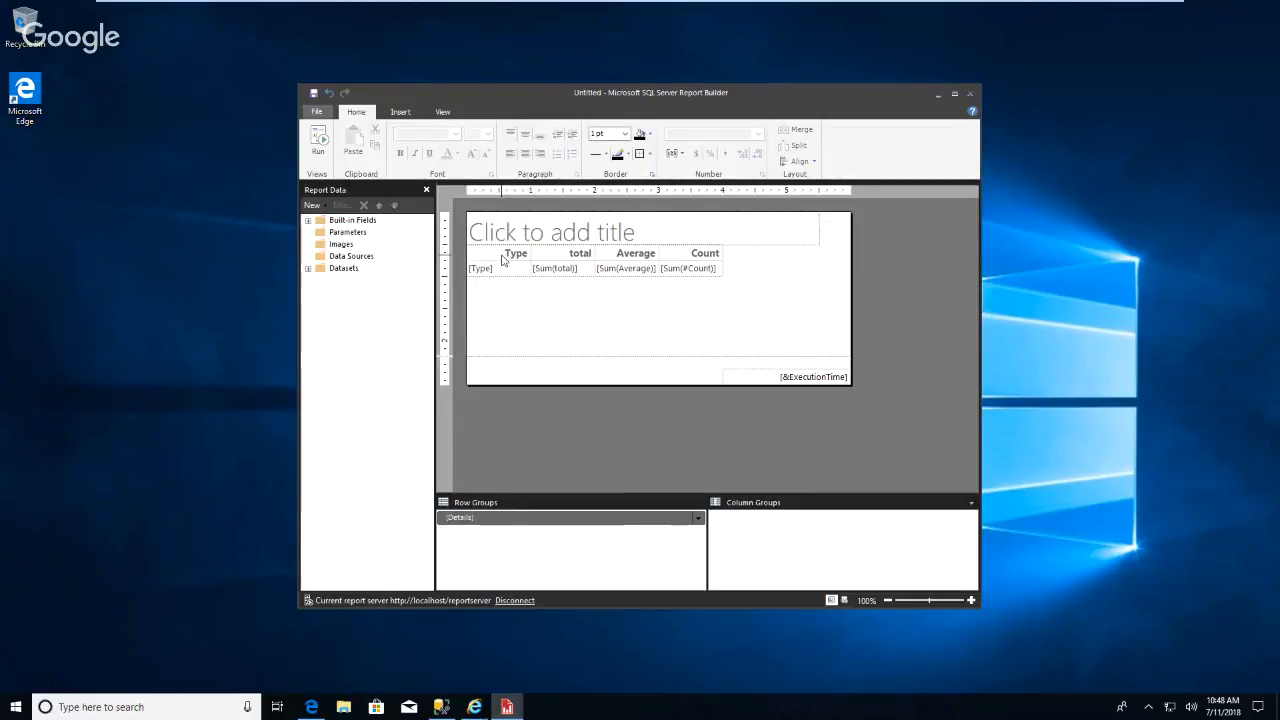
left_click(506, 258)
right_click(505, 260)
left_click(560, 374)
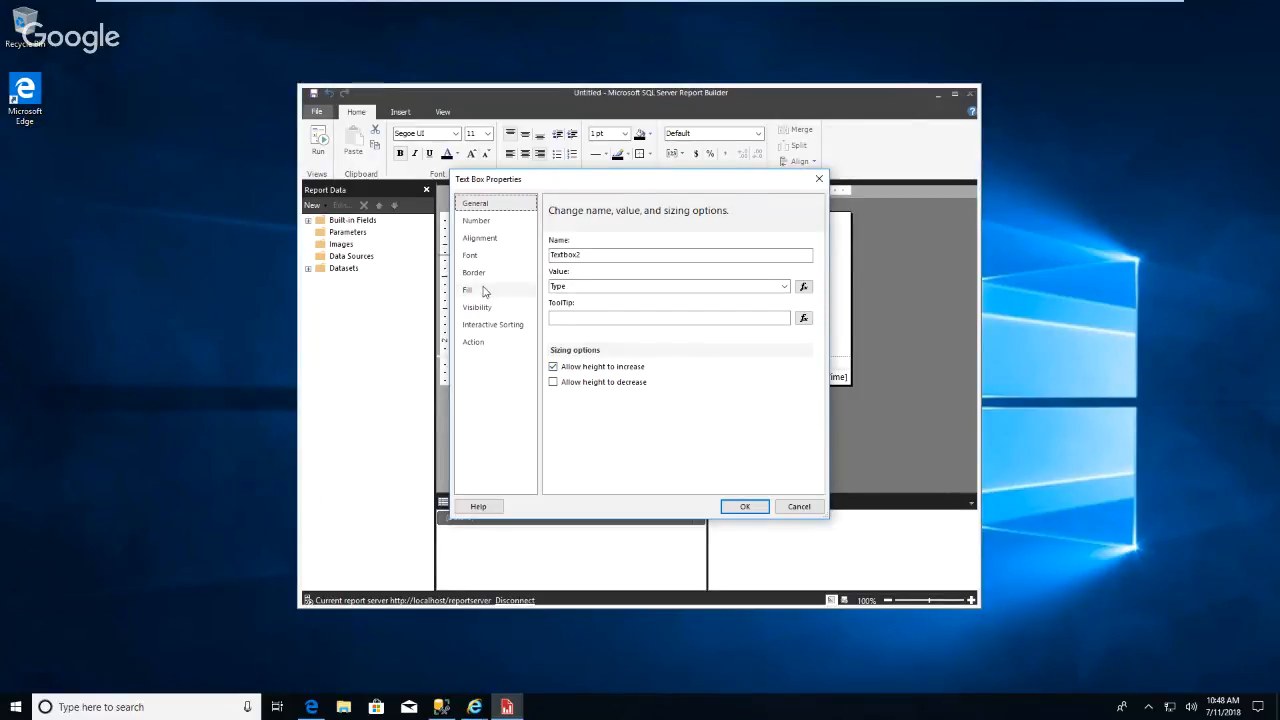
left_click(487, 290)
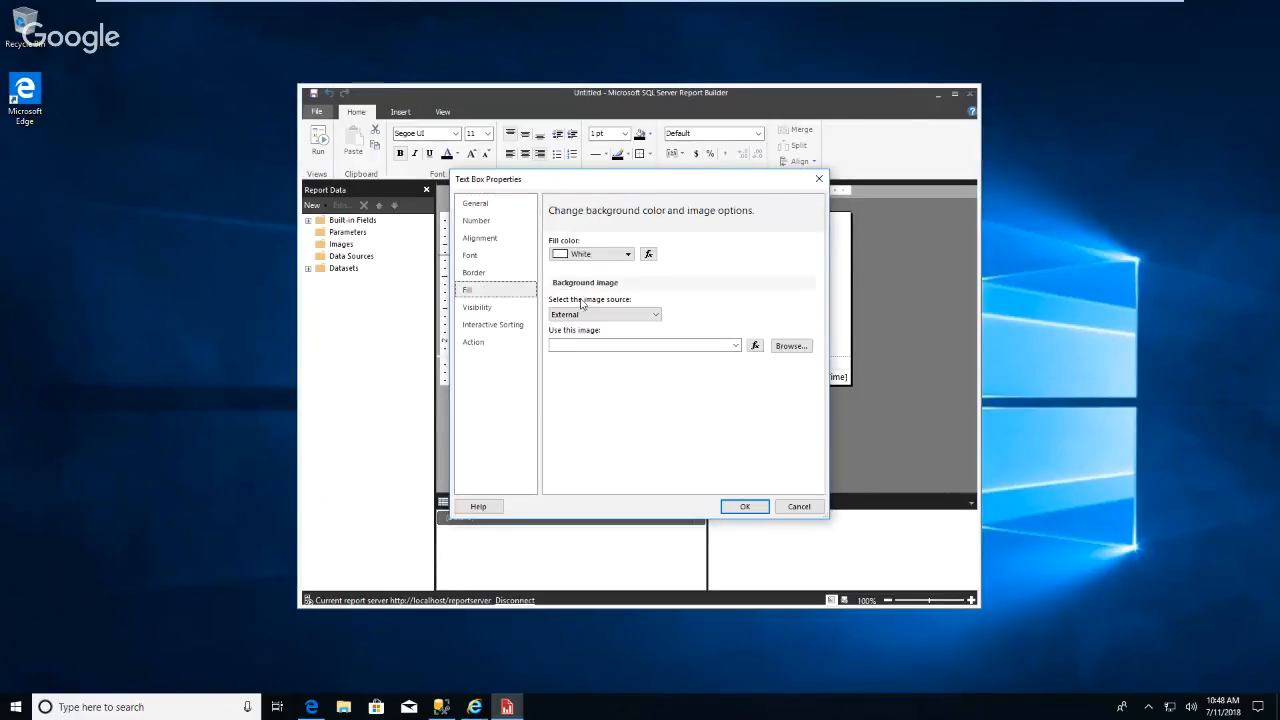
left_click(629, 256)
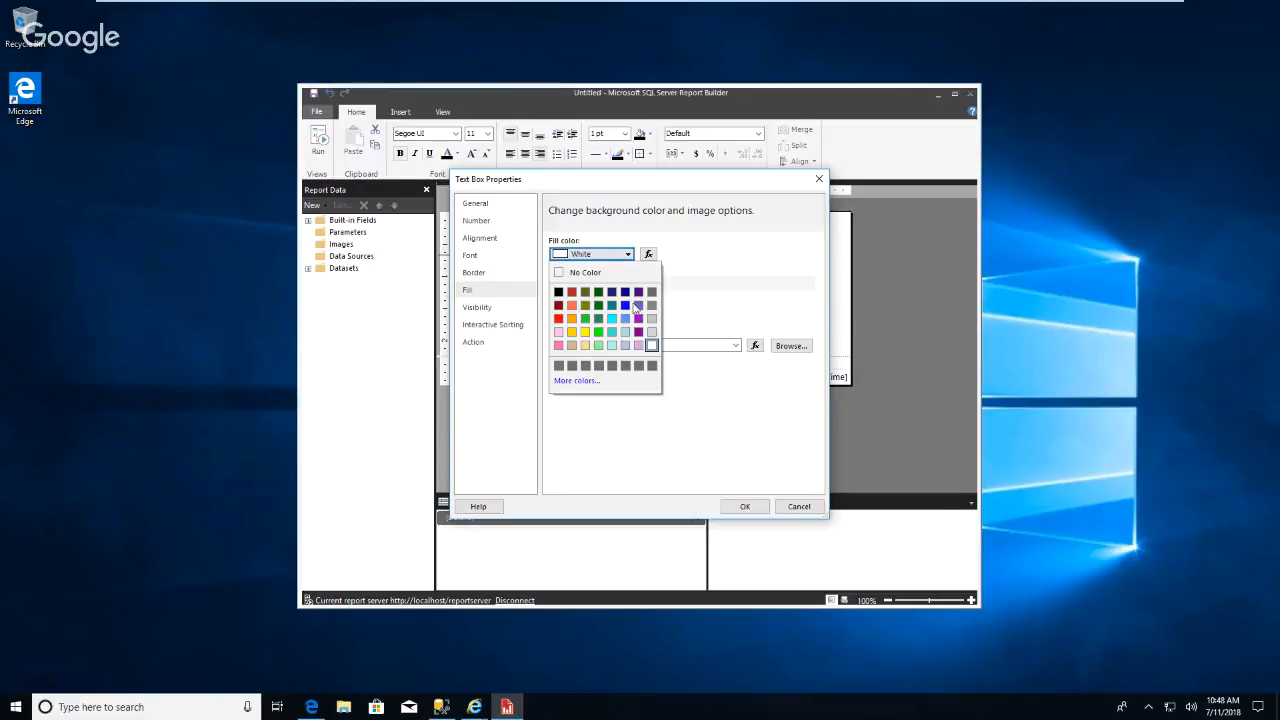
left_click(586, 346)
left_click(746, 506)
Give the total header cell a Khaki fill colour through its text box properties.
left_click(555, 262)
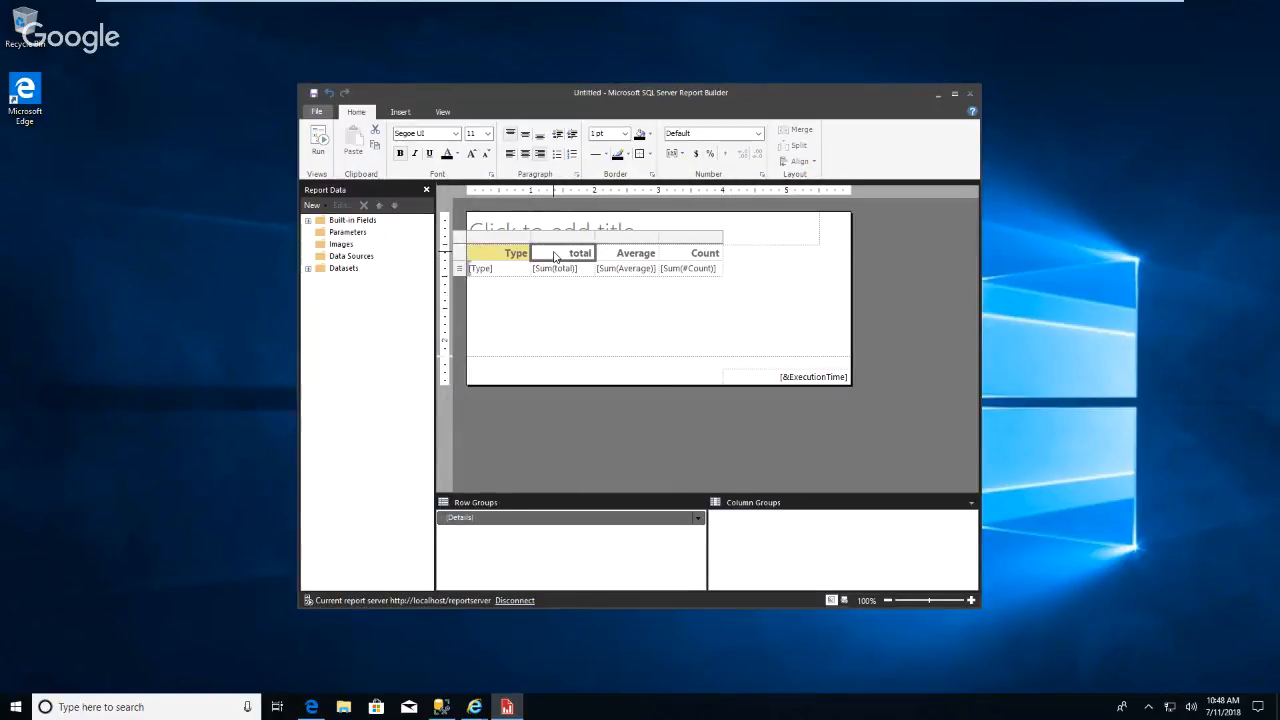
right_click(556, 256)
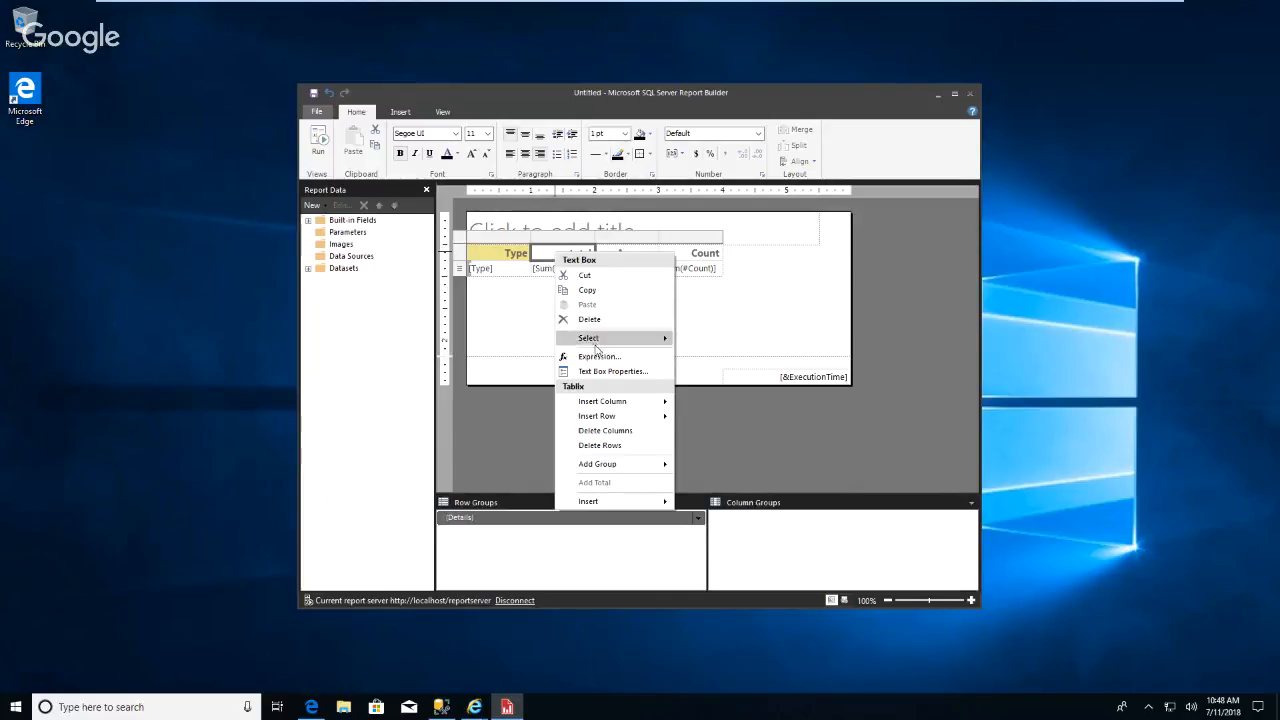
left_click(613, 372)
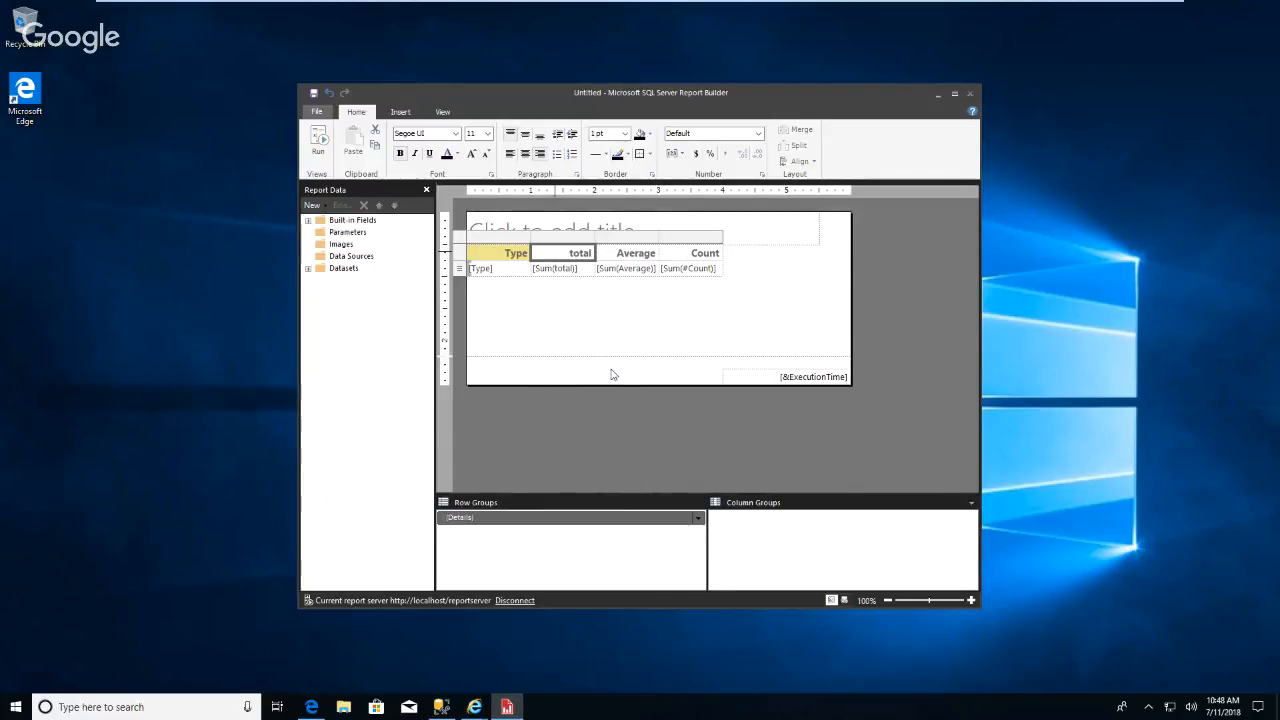
left_click(475, 292)
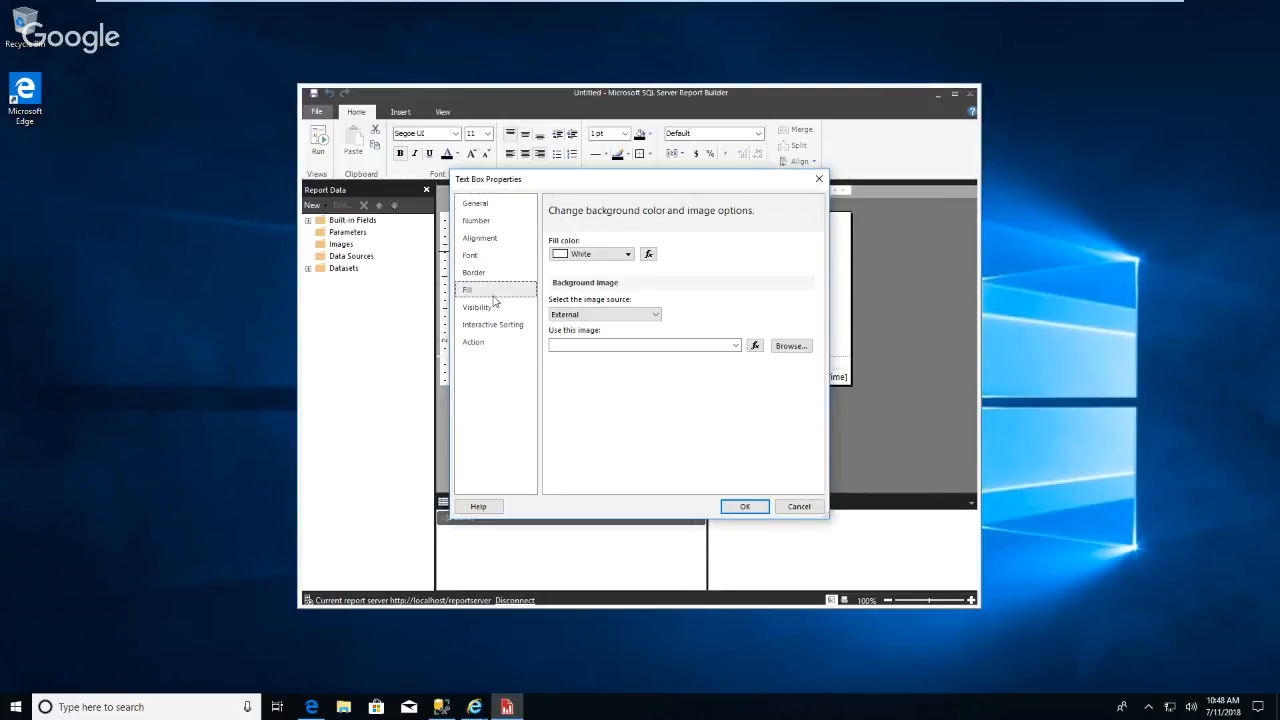
left_click(627, 254)
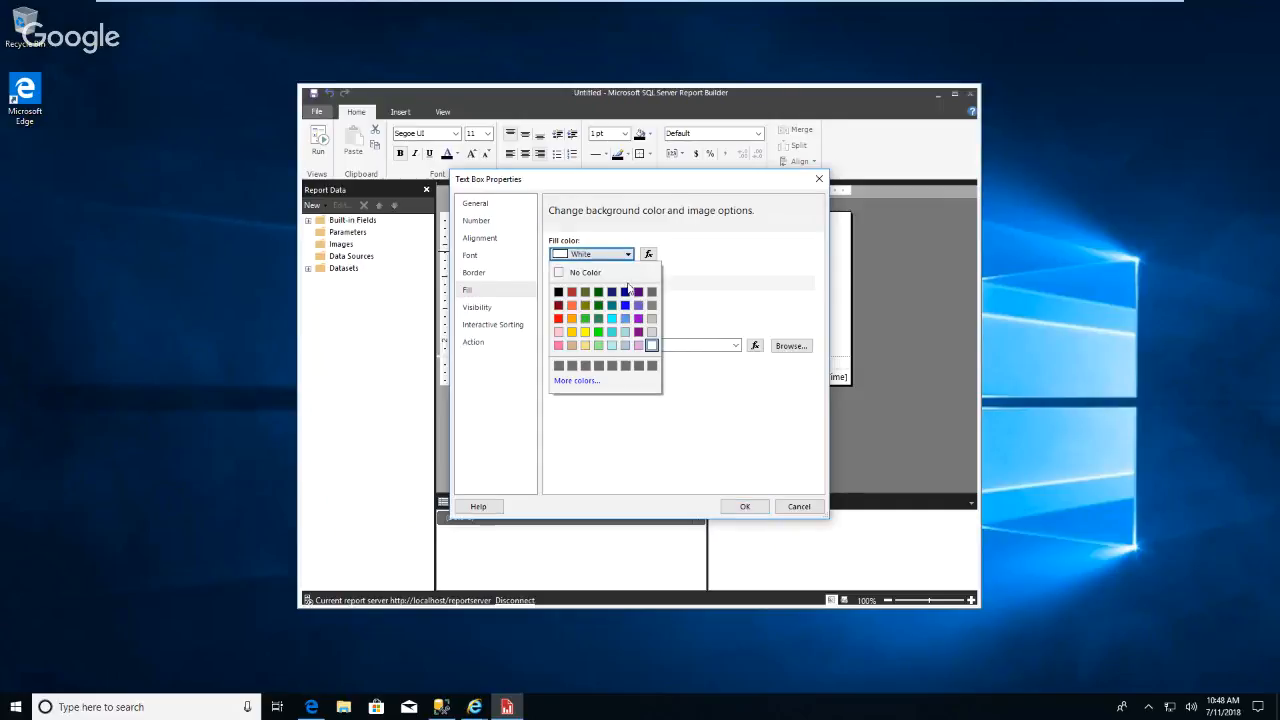
left_click(586, 345)
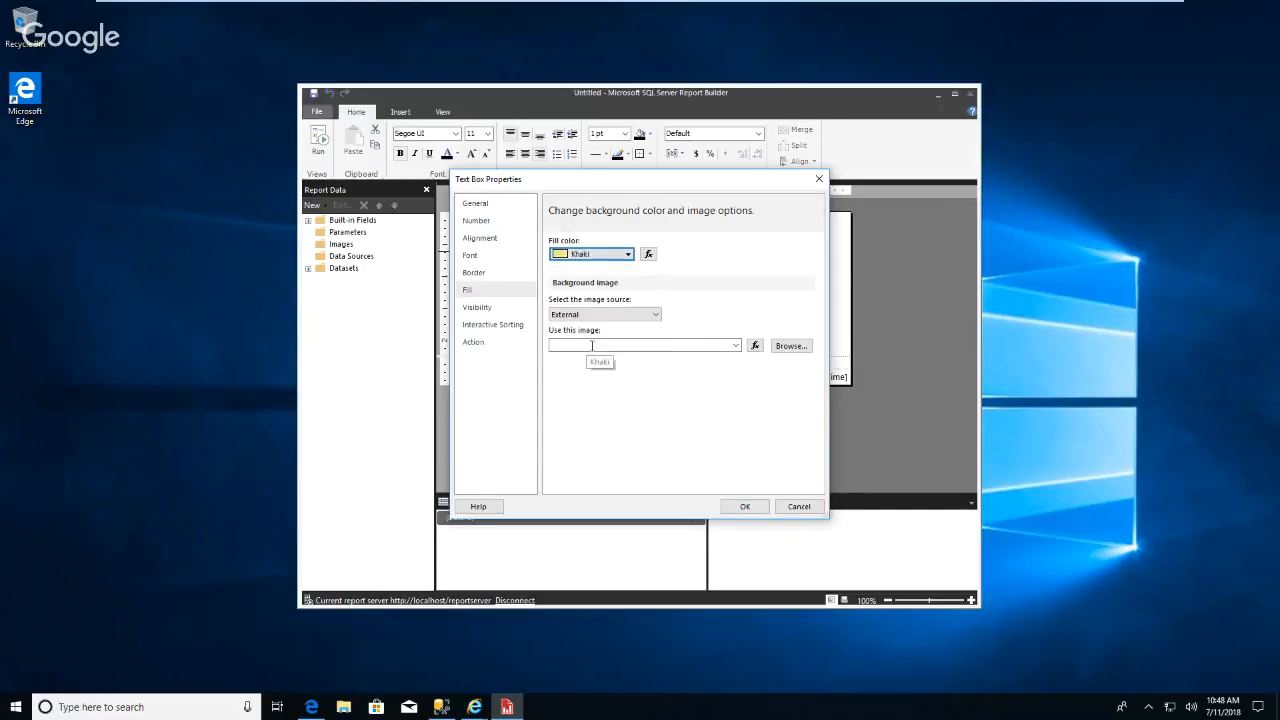
left_click(745, 507)
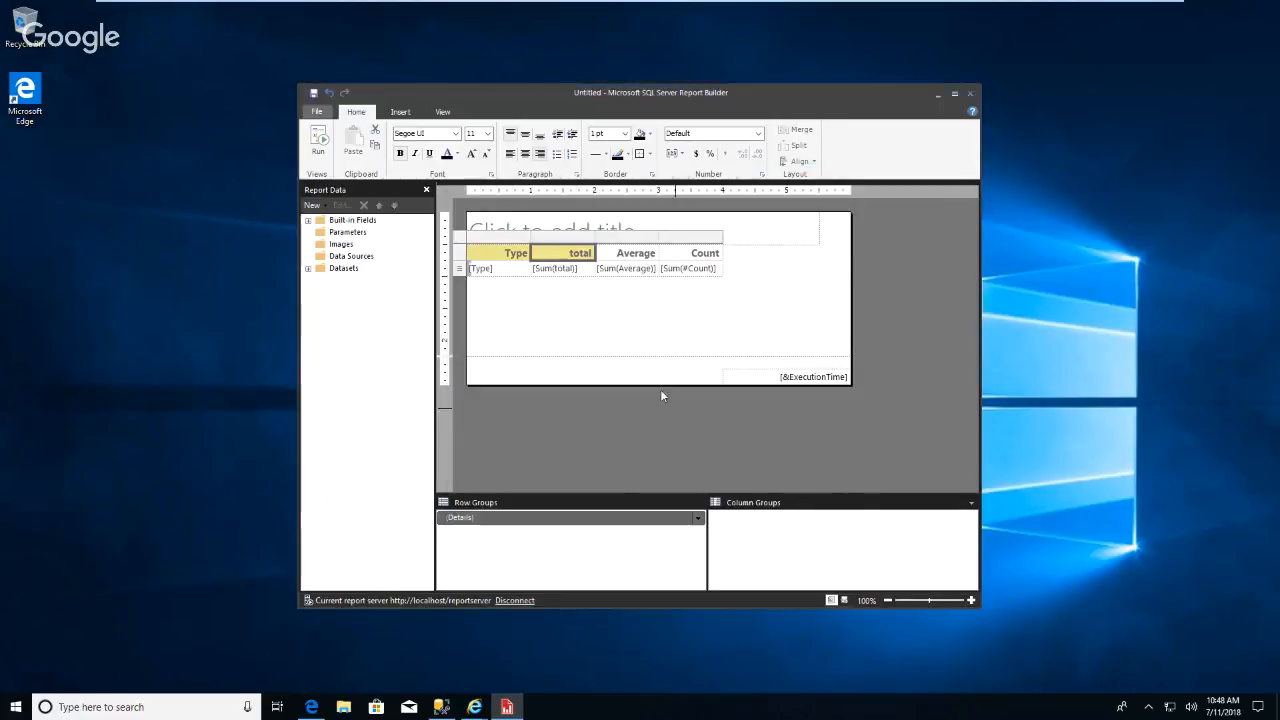
Give the Average header cell a Khaki fill colour through its text box properties.
left_click(625, 253)
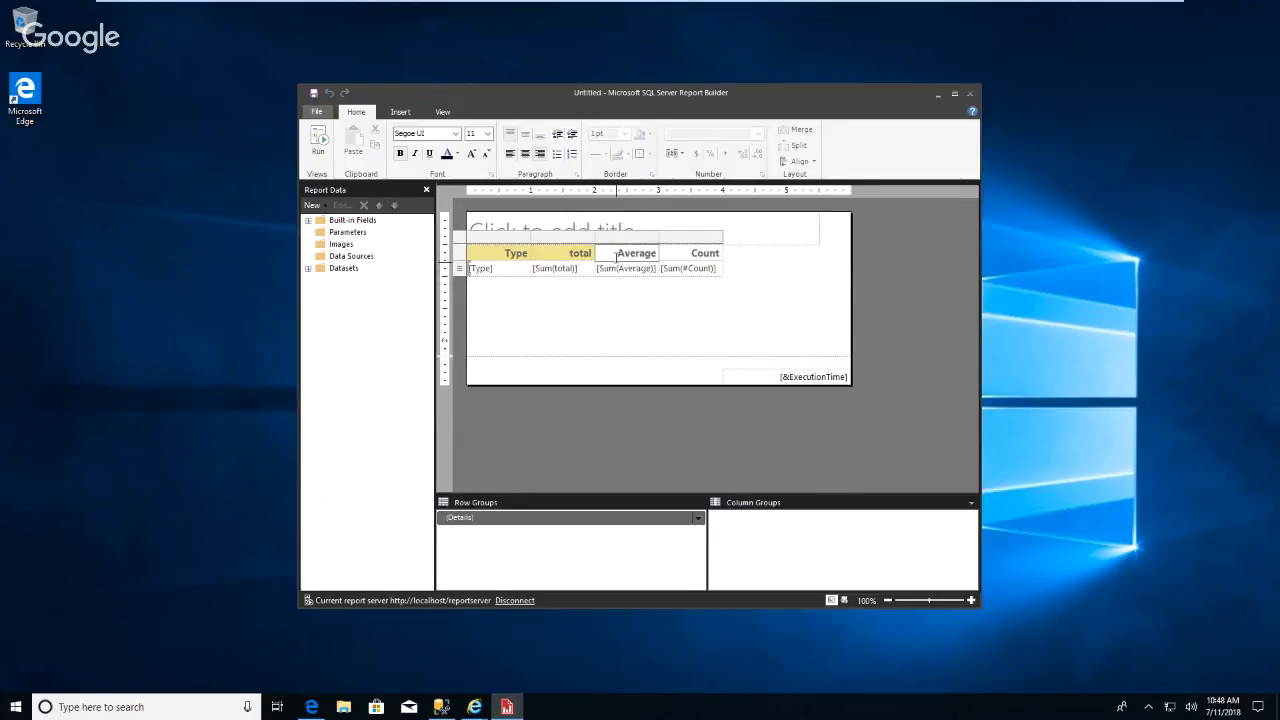
right_click(614, 256)
left_click(600, 340)
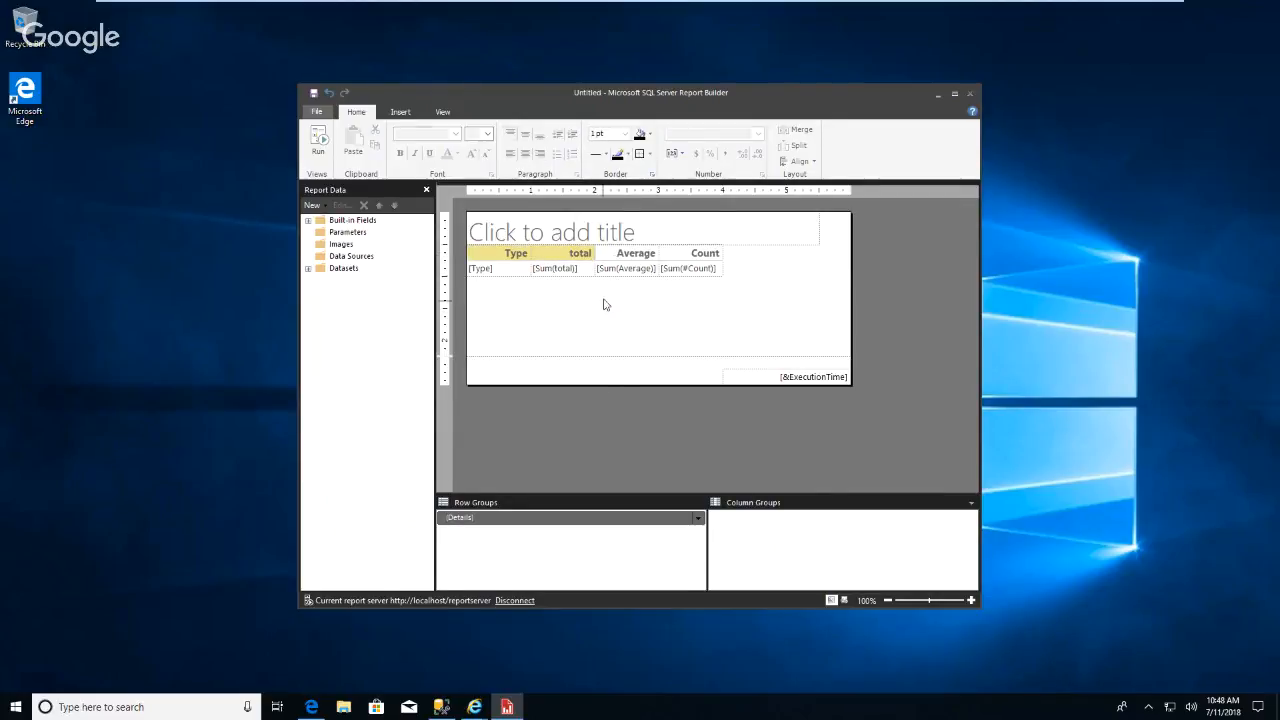
left_click(605, 254)
right_click(611, 253)
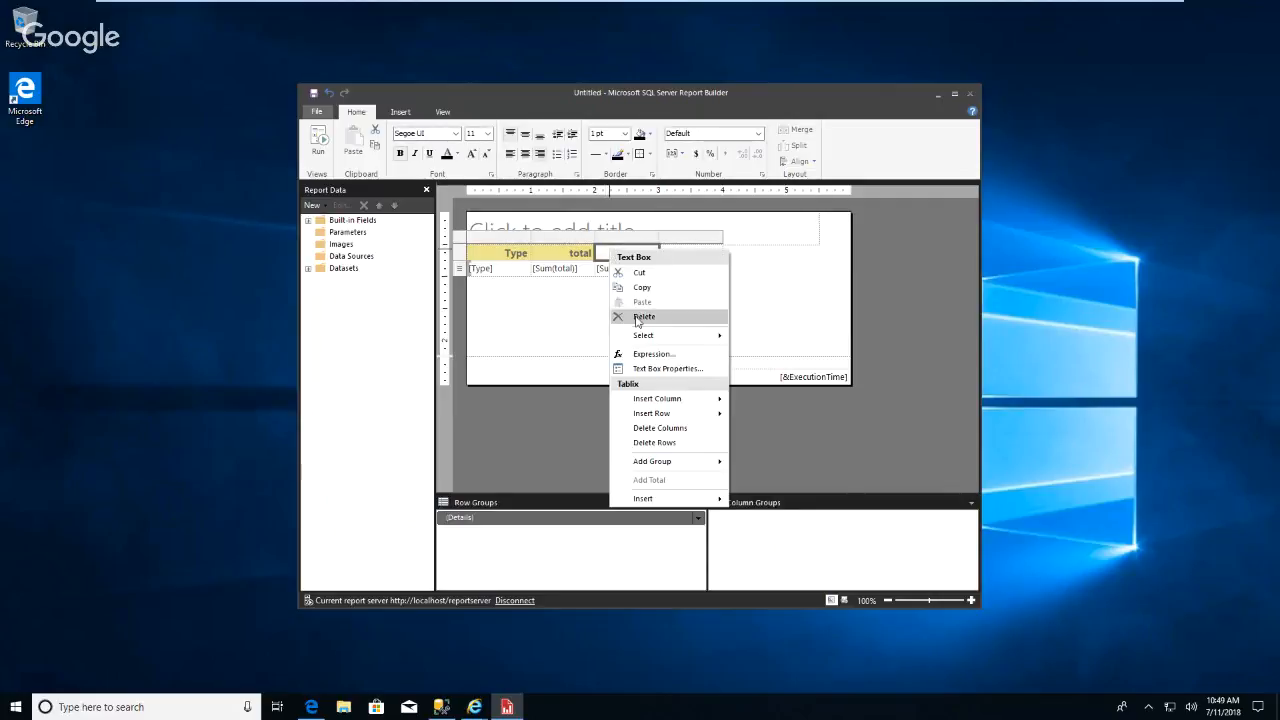
left_click(663, 369)
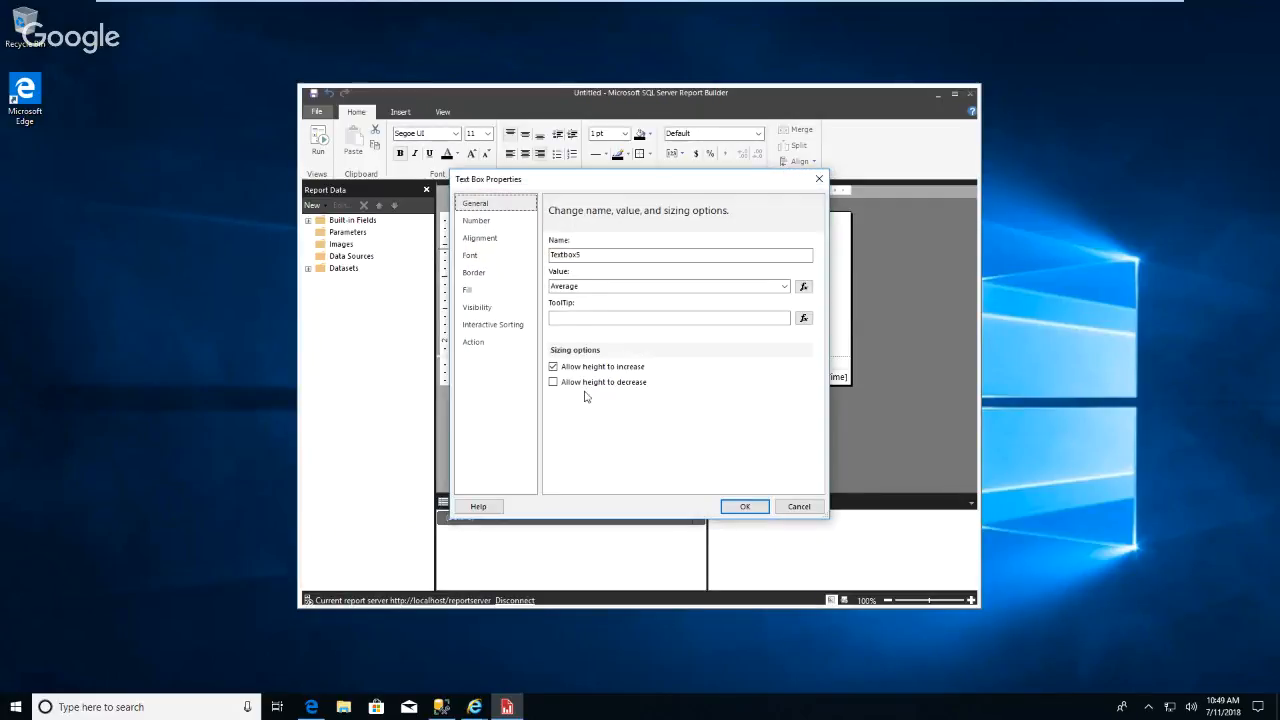
left_click(489, 289)
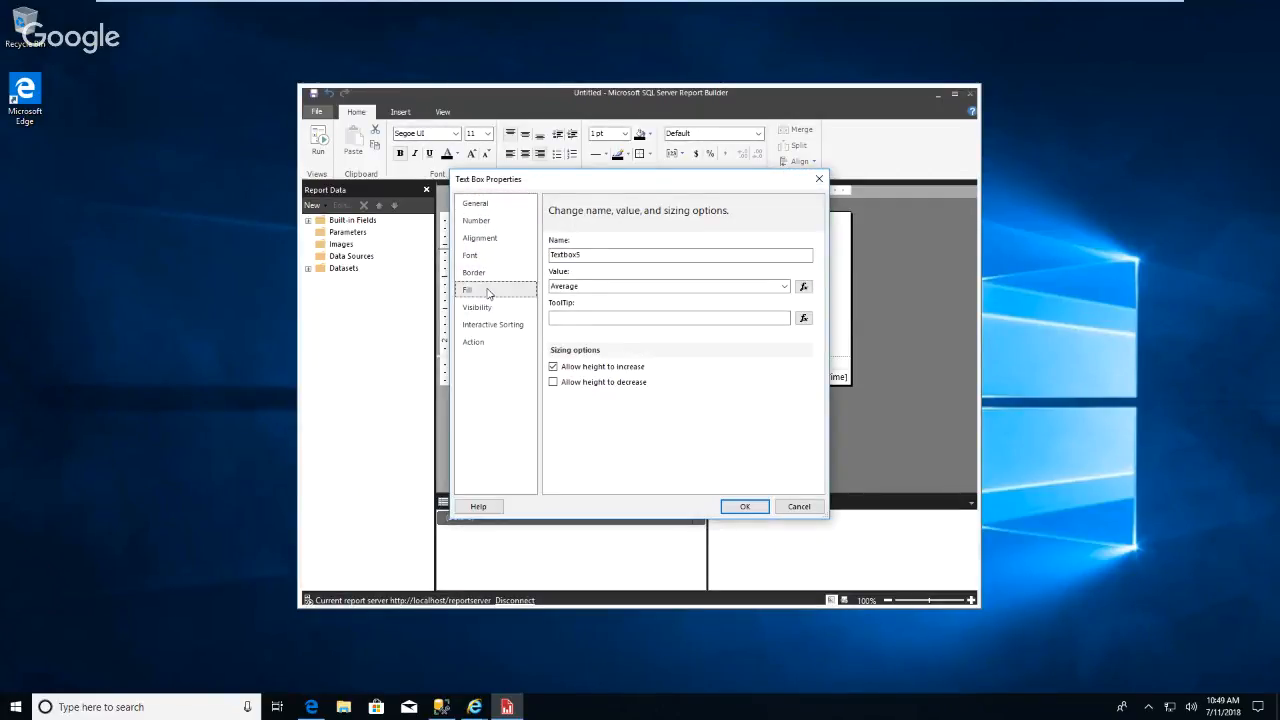
left_click(628, 256)
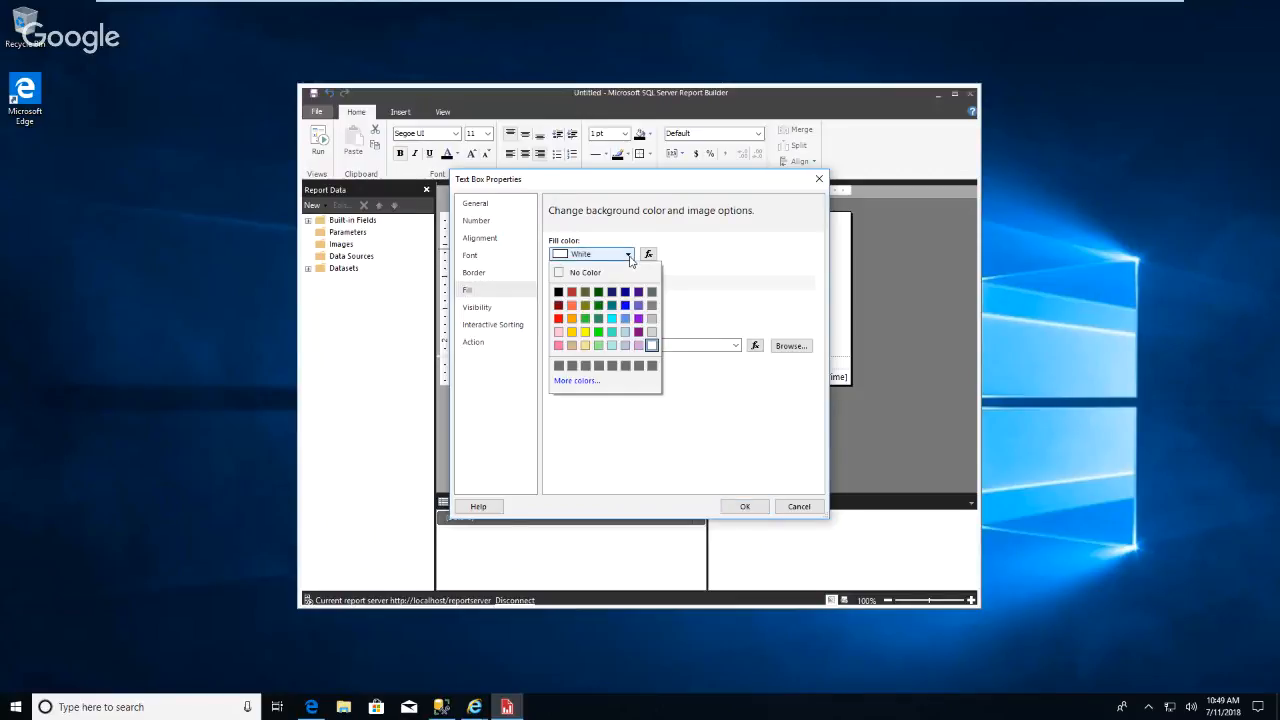
left_click(585, 345)
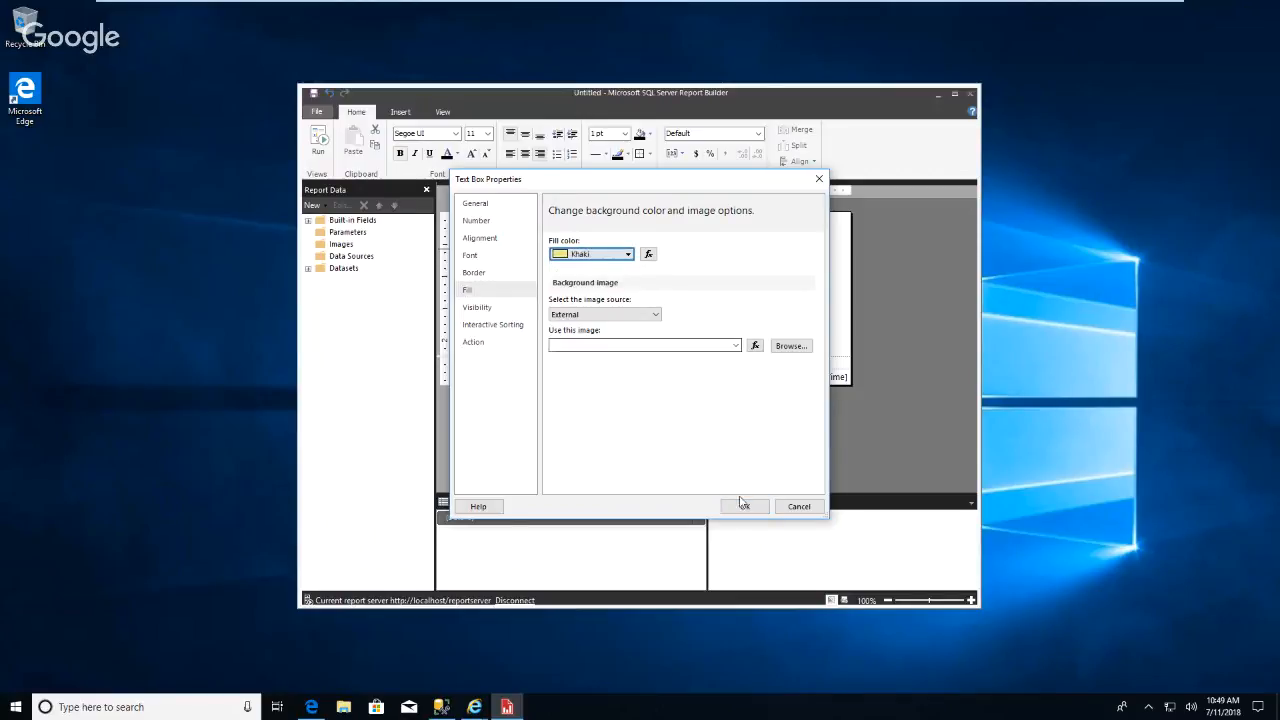
left_click(747, 507)
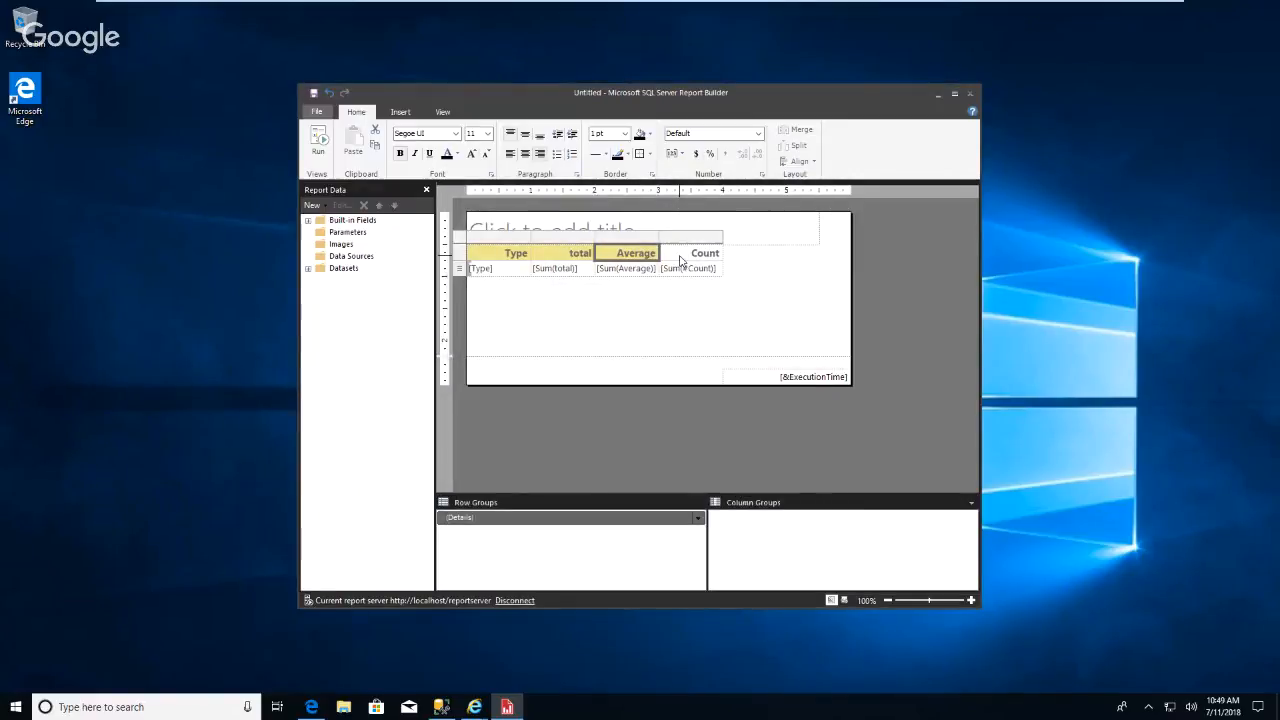
Give the Count header cell a Khaki fill colour through its text box properties.
left_click(684, 256)
right_click(682, 259)
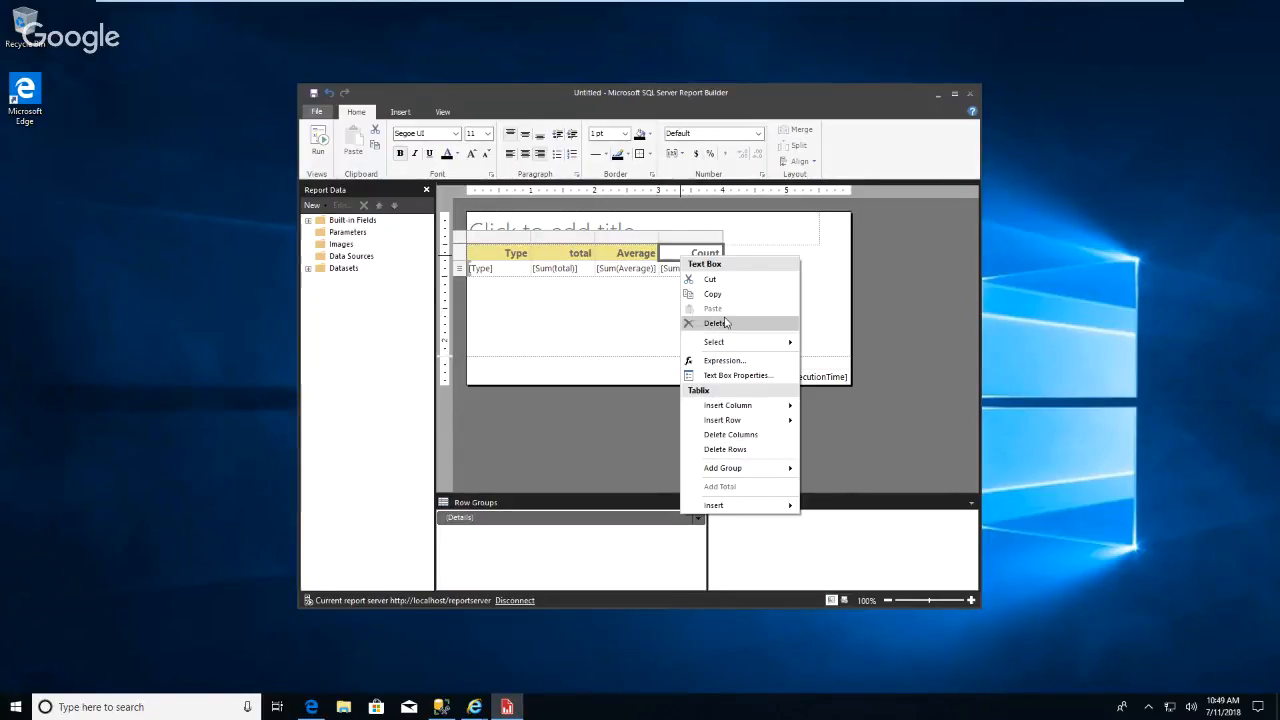
left_click(740, 376)
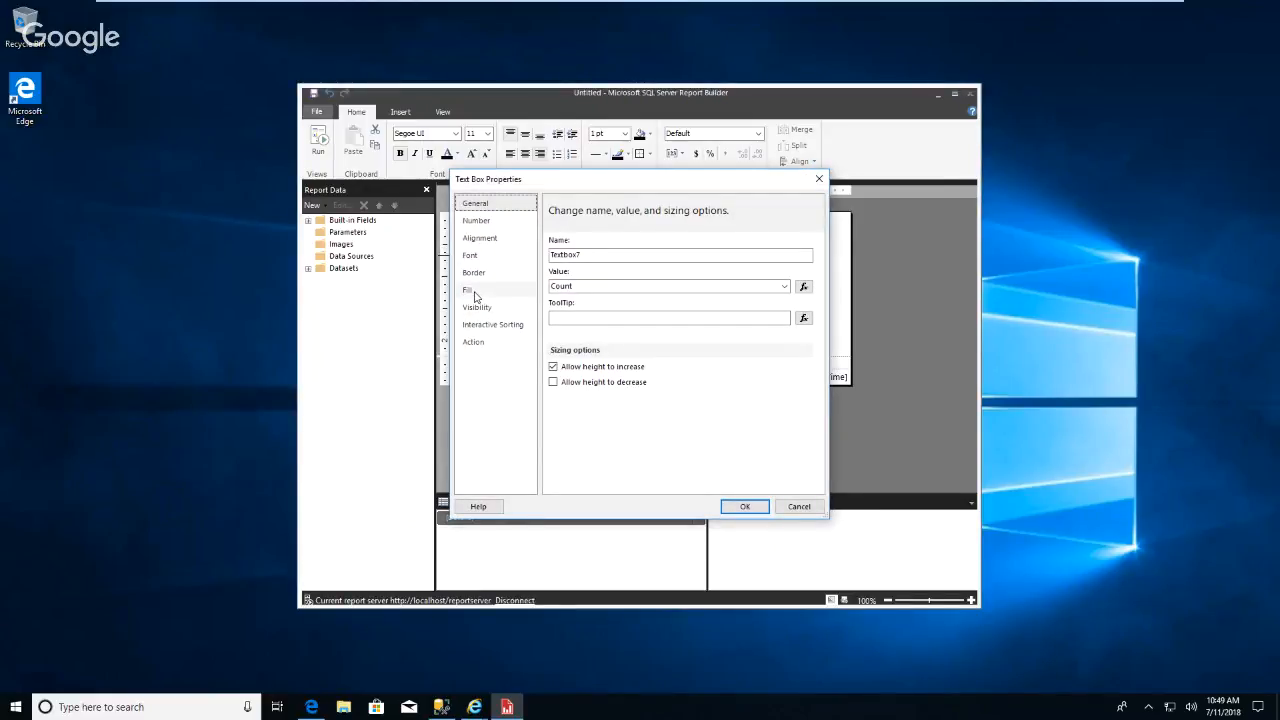
left_click(474, 292)
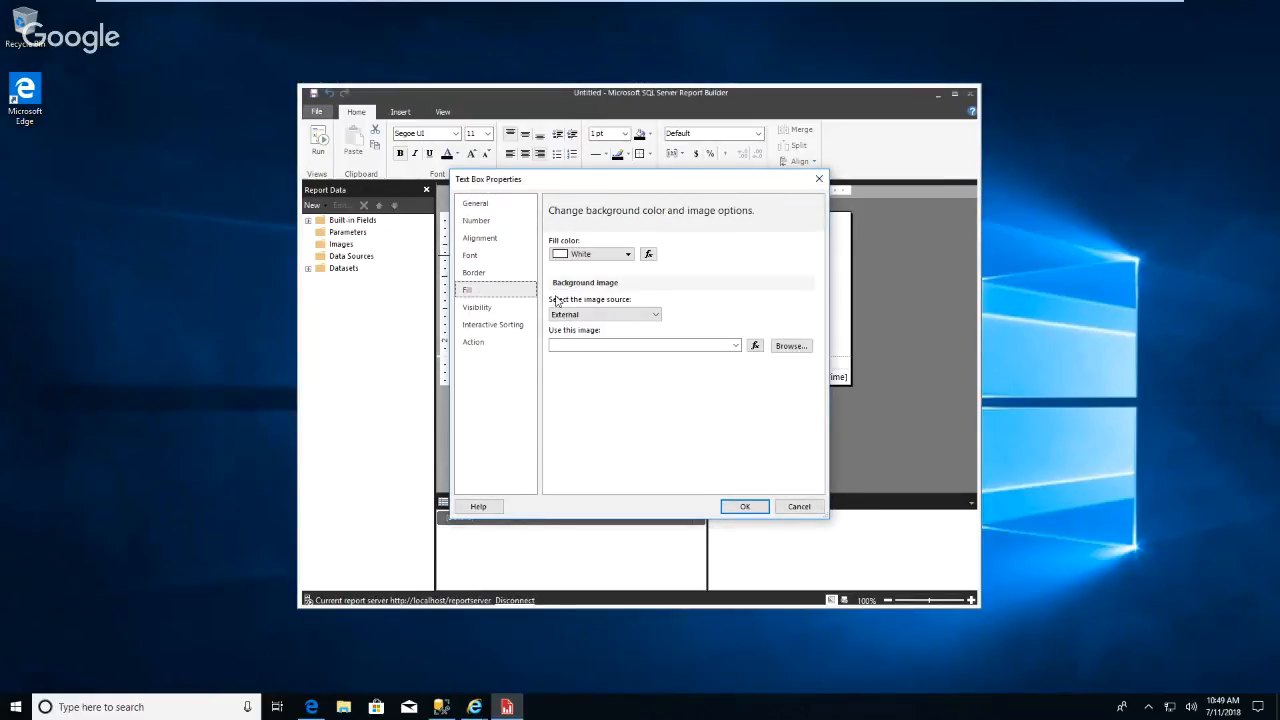
left_click(629, 255)
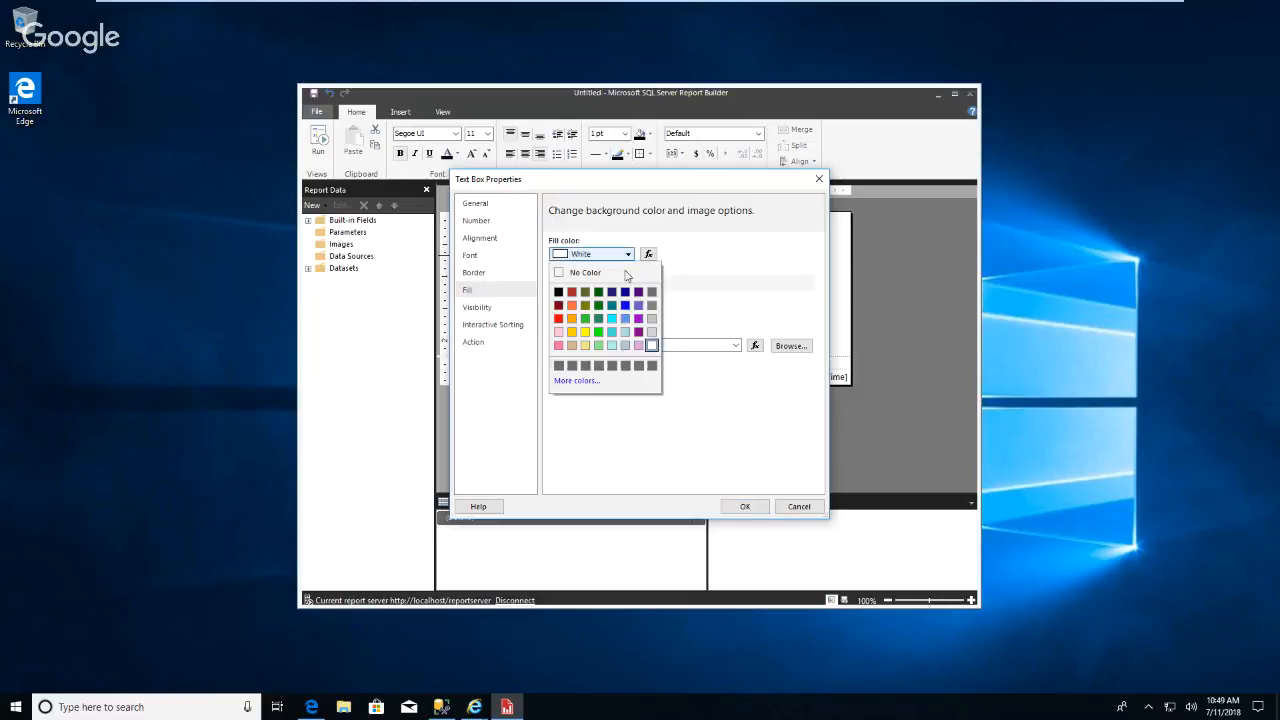
left_click(585, 345)
left_click(745, 506)
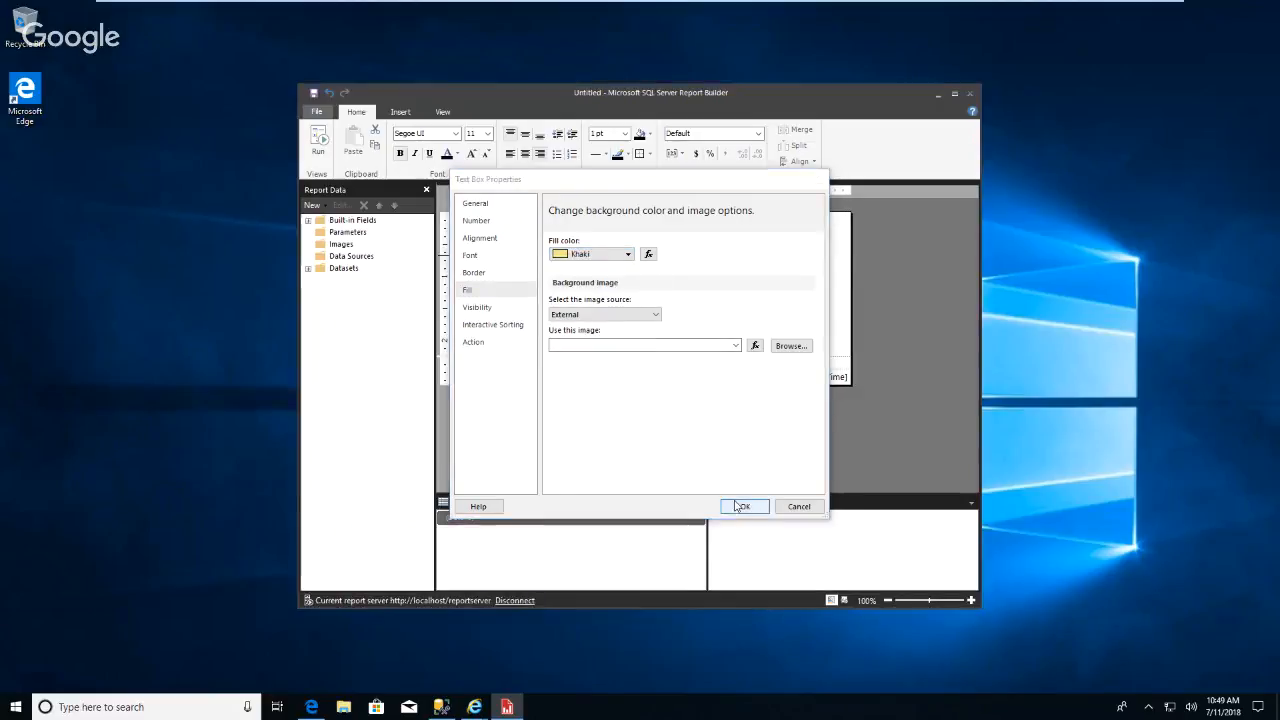
left_click(632, 337)
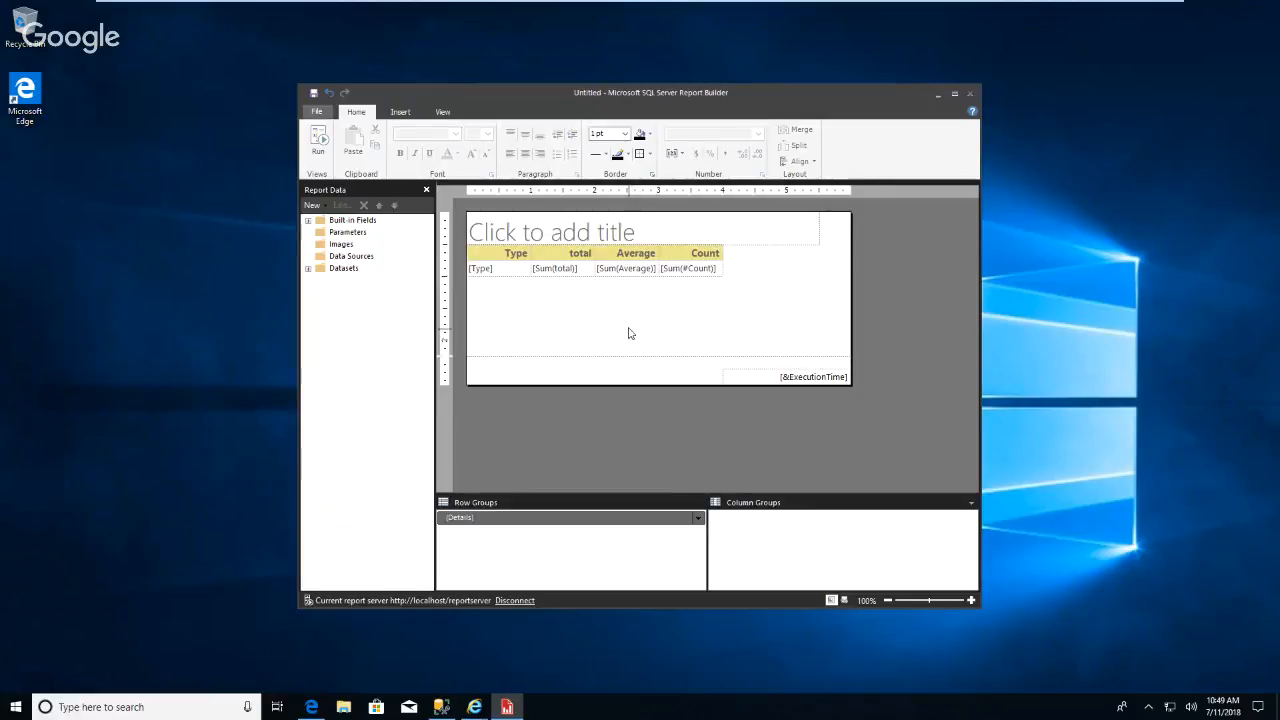
Lengthen the report body and start the Chart Wizard using DataSet1 from this report.
left_click_drag(654, 386, 644, 454)
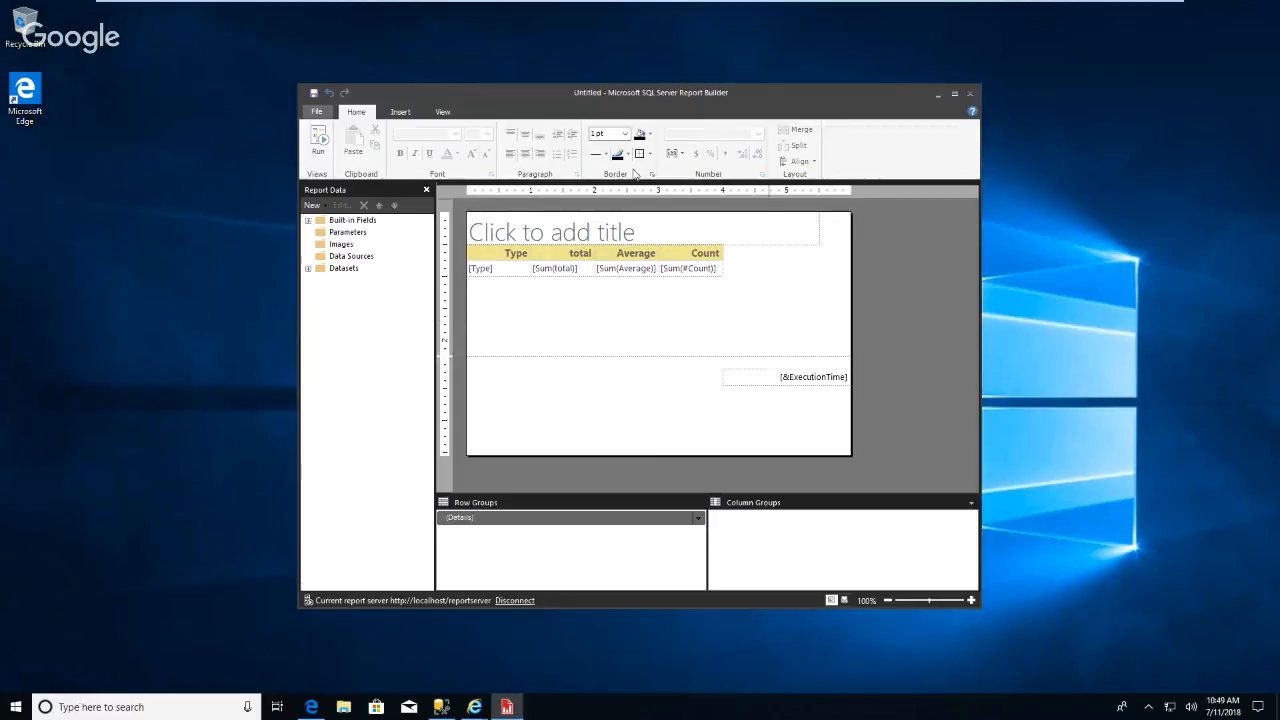
left_click(402, 113)
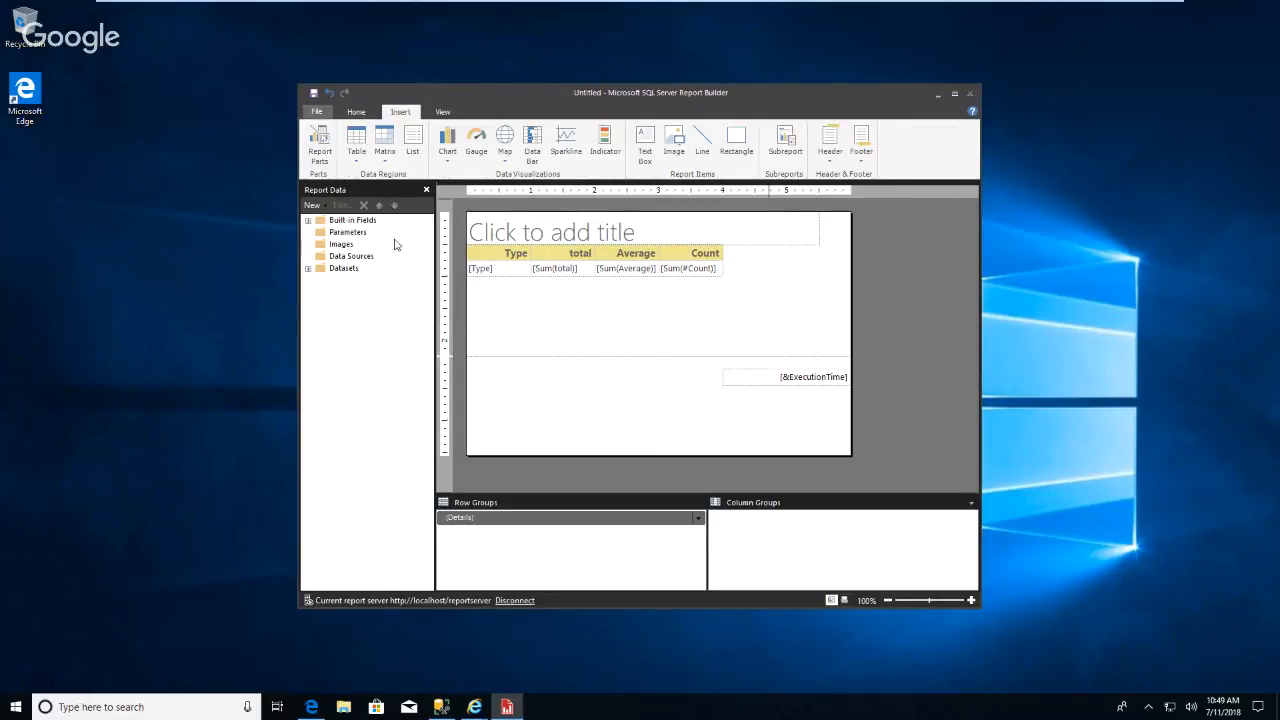
left_click(447, 156)
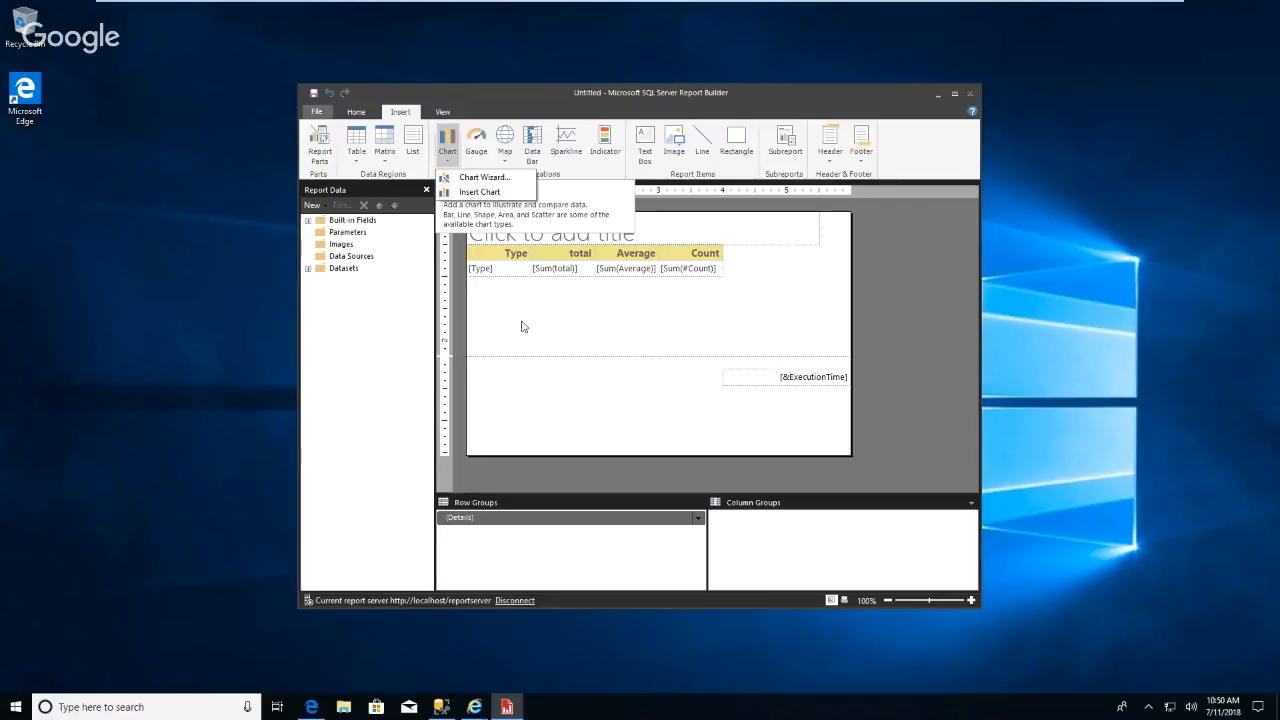
left_click(484, 178)
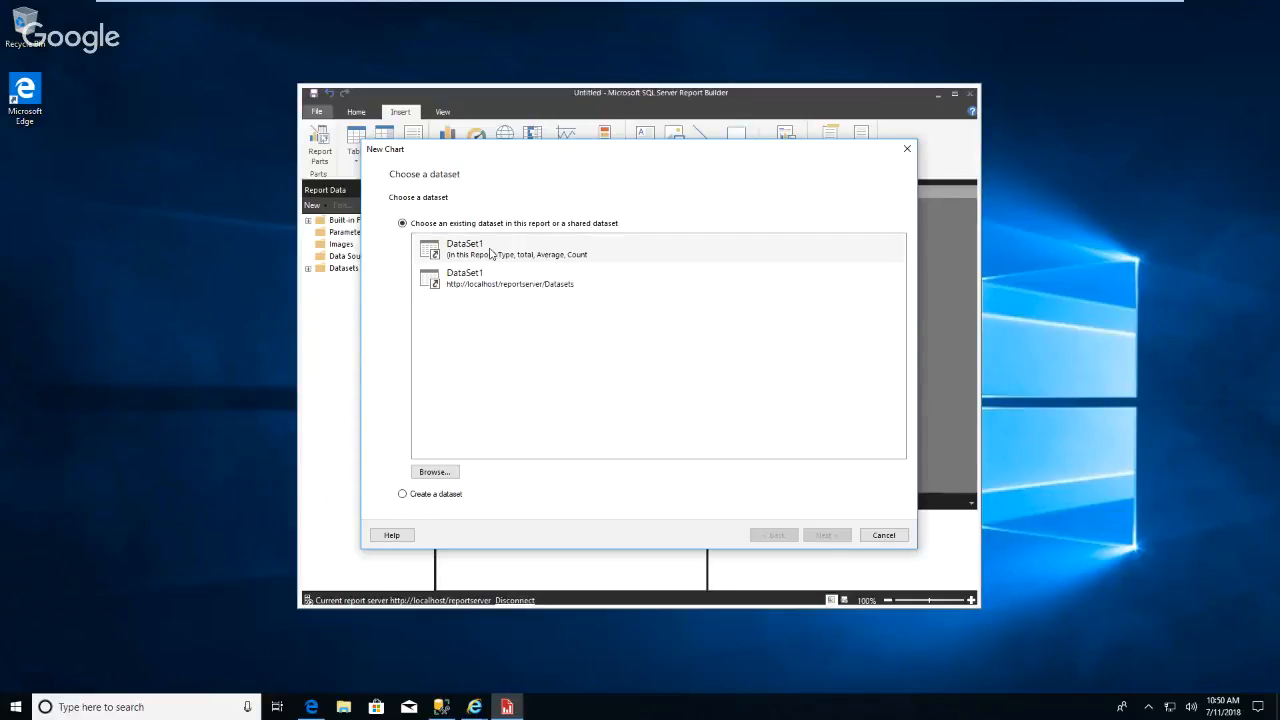
left_click(492, 254)
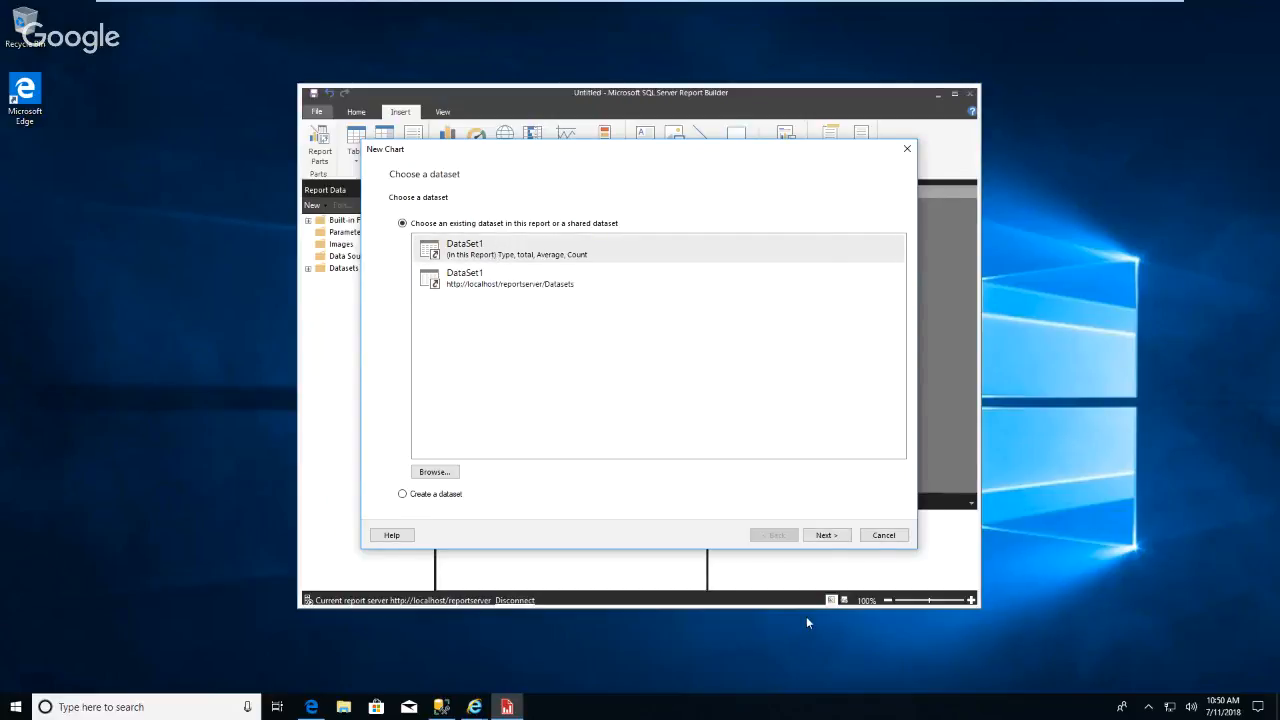
left_click(824, 535)
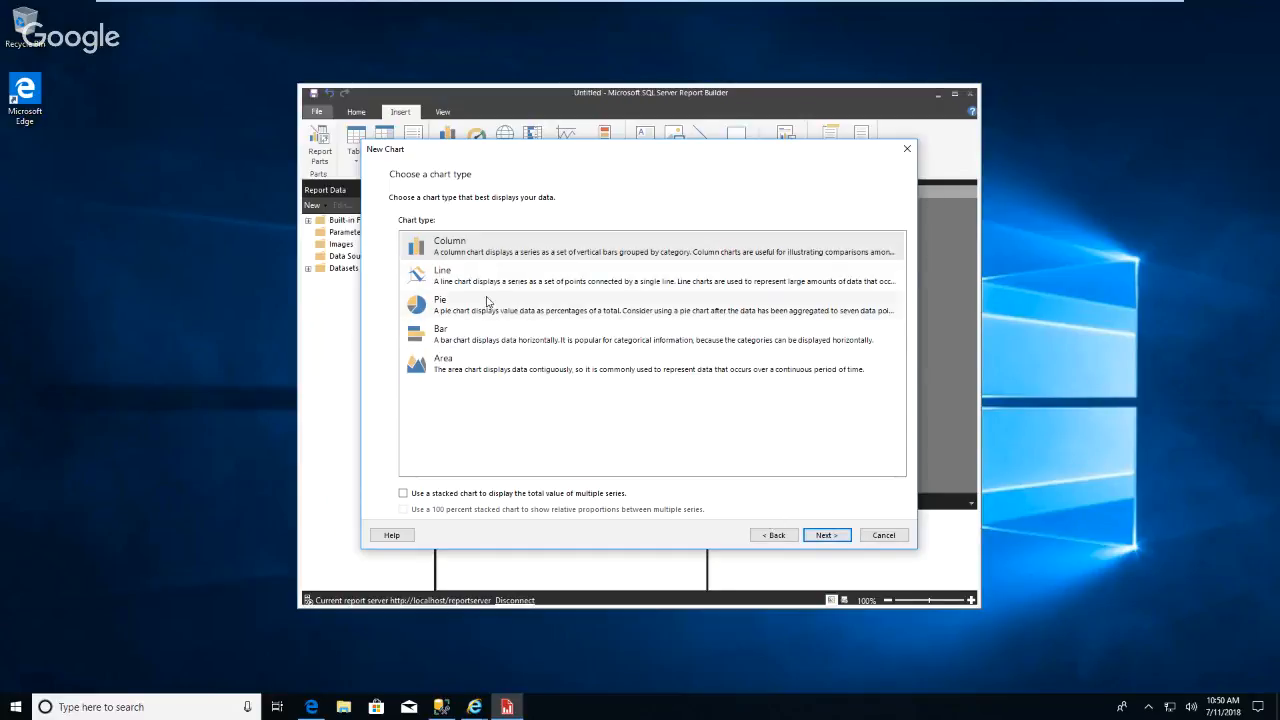
Choose the Column chart type, place Type in Series and Count in Values, and preview the chart.
left_click(824, 535)
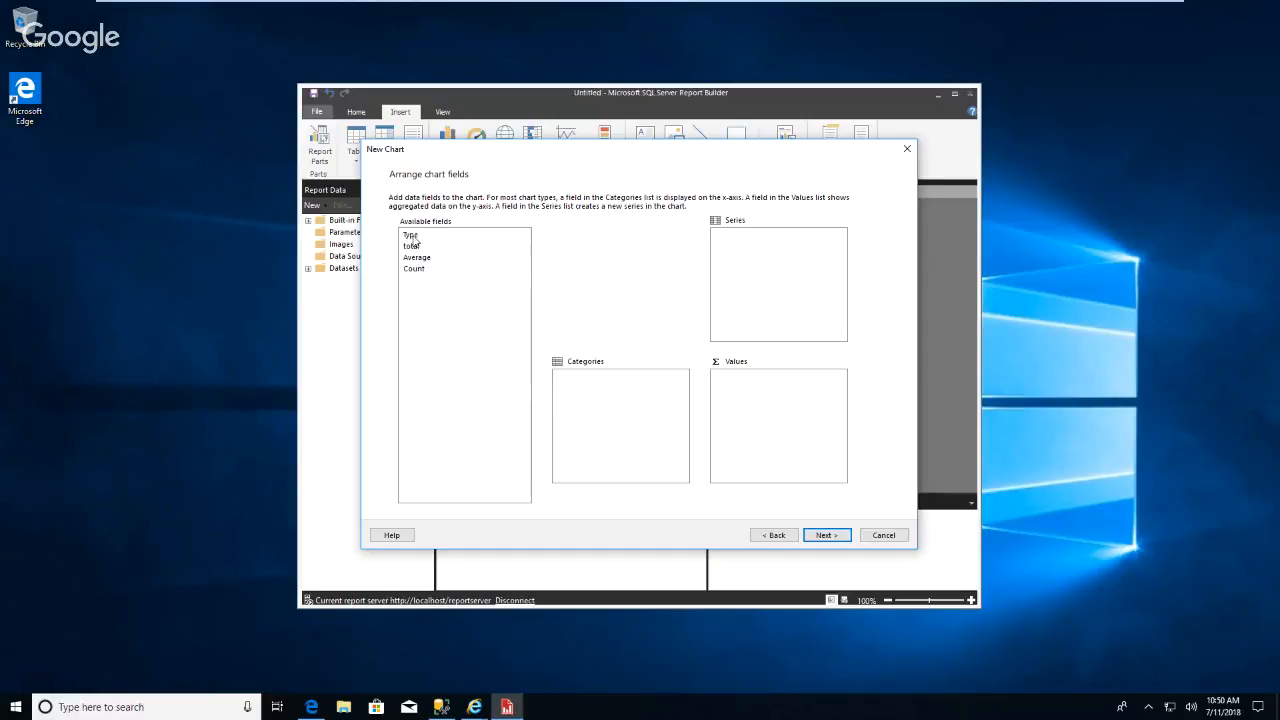
left_click_drag(411, 235, 730, 254)
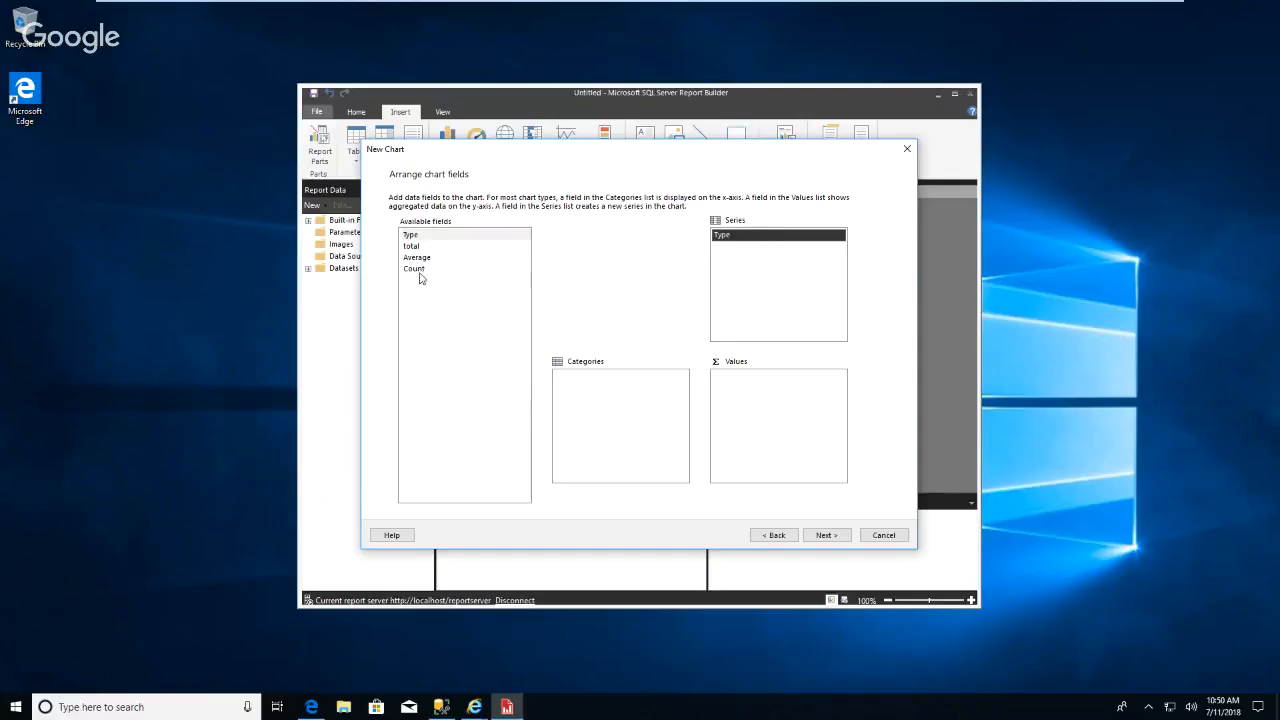
left_click_drag(418, 247, 766, 433)
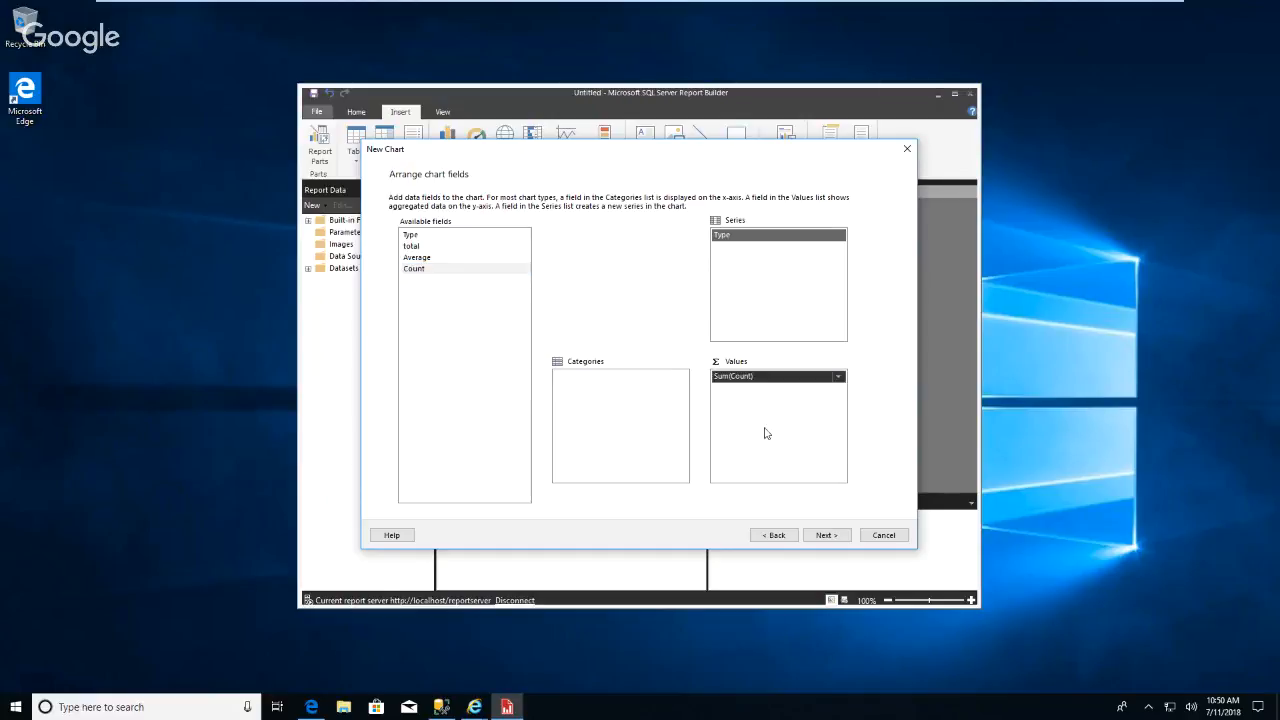
left_click(825, 537)
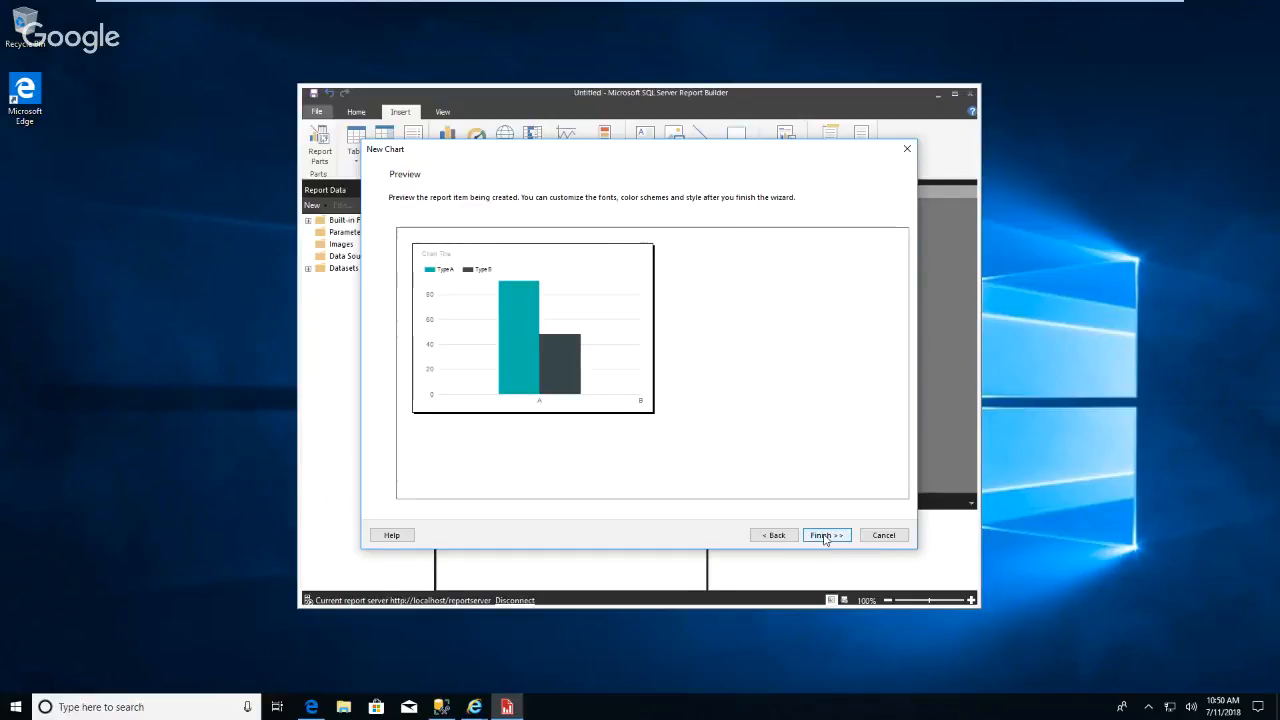
Move Type from Series to Categories, finish the chart wizard, and select the new chart.
left_click(776, 537)
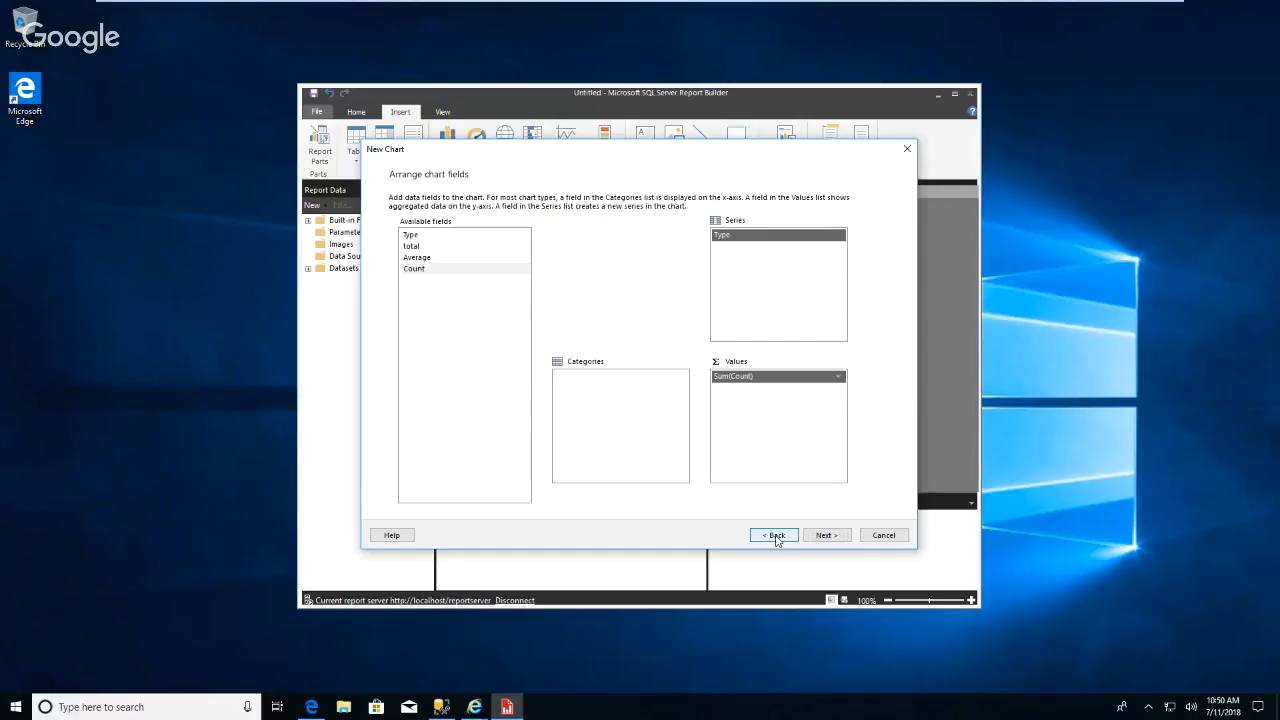
left_click_drag(725, 236, 586, 392)
left_click(826, 536)
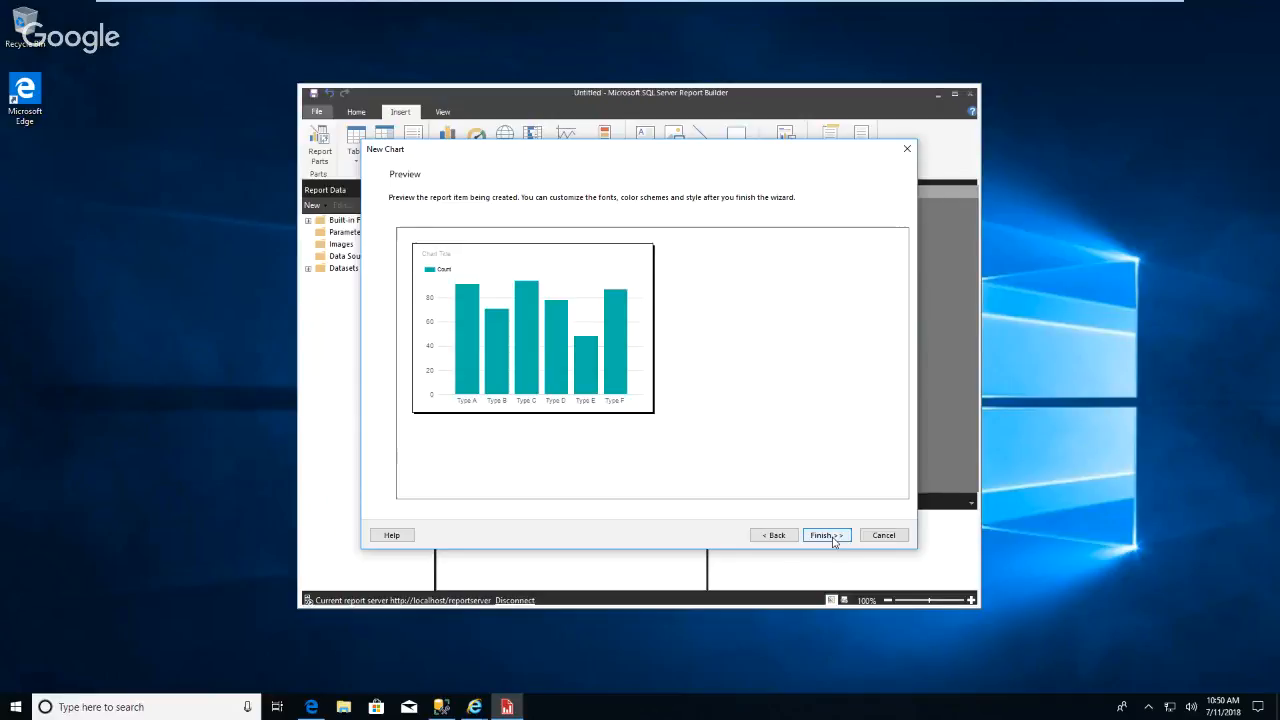
left_click(832, 540)
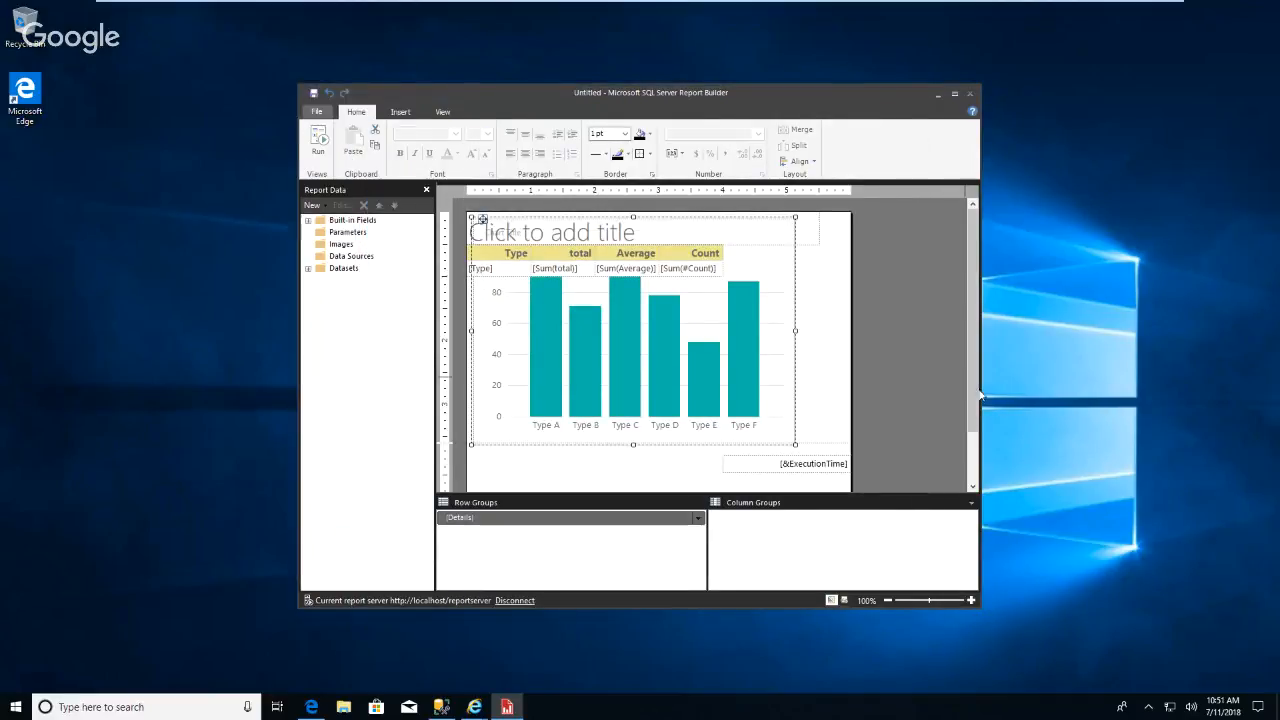
left_click(700, 336)
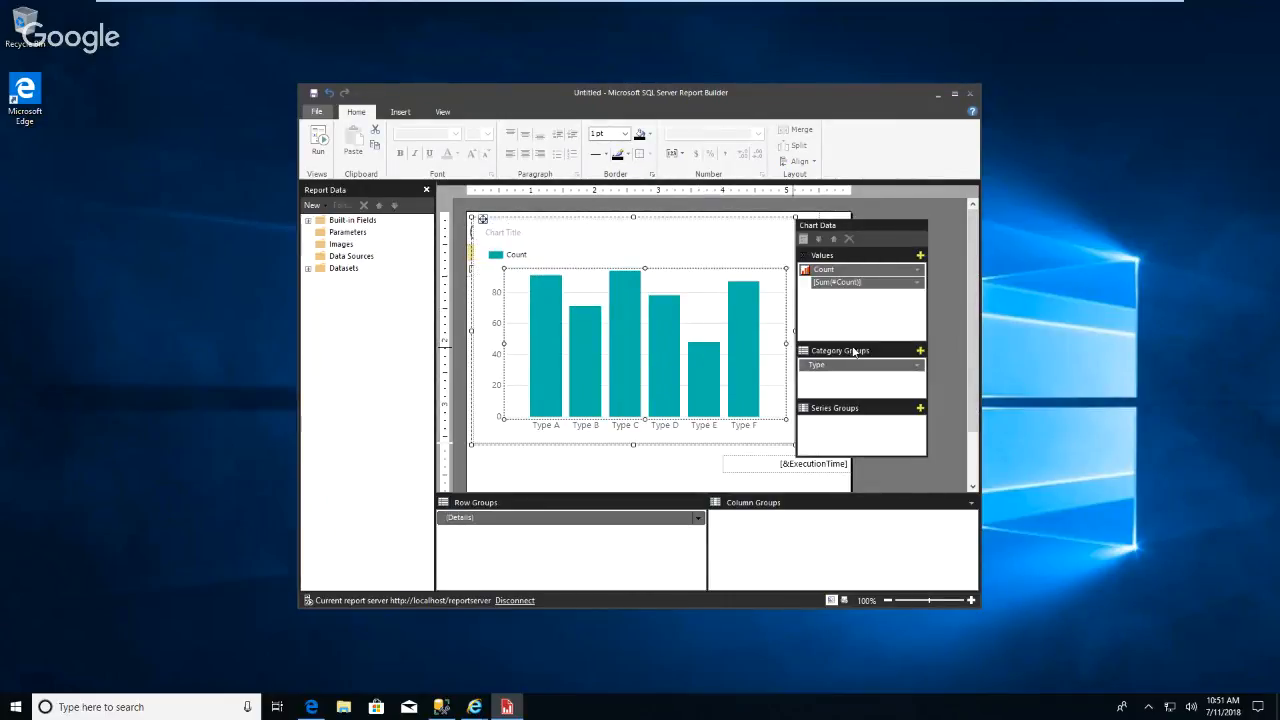
Move the chart so it sits just below the table.
left_click(930, 352)
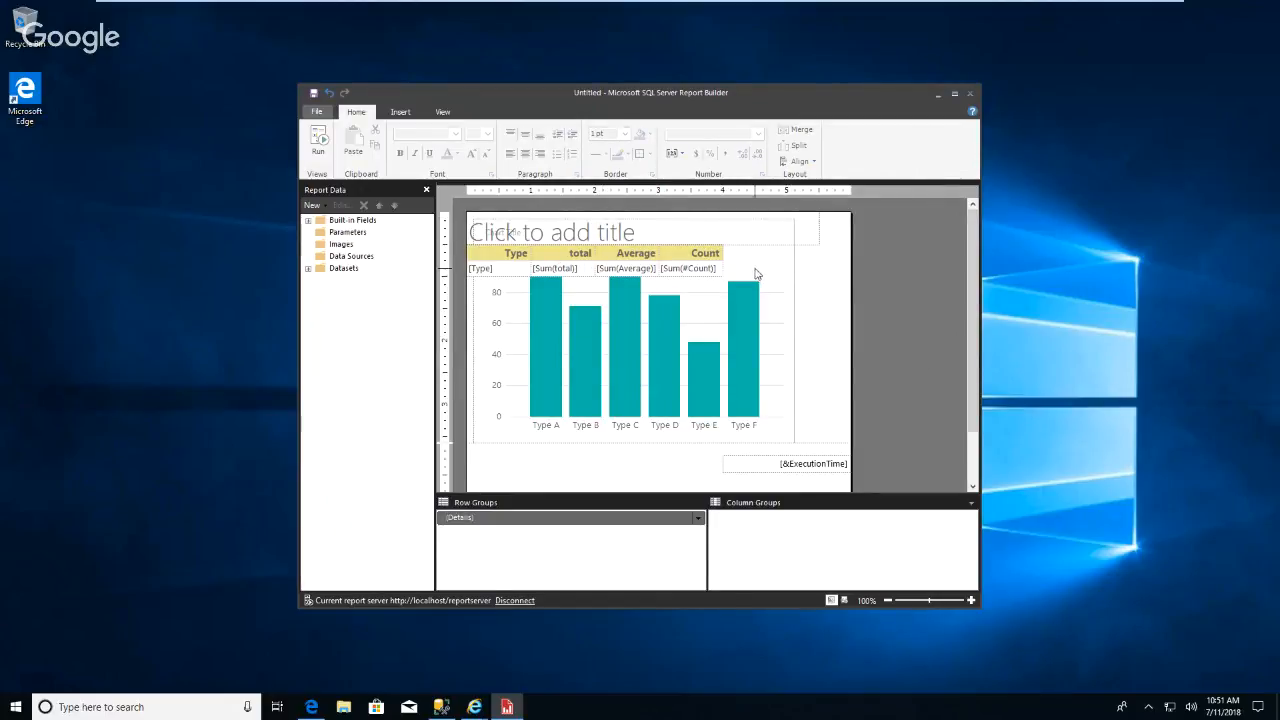
left_click_drag(757, 274, 765, 368)
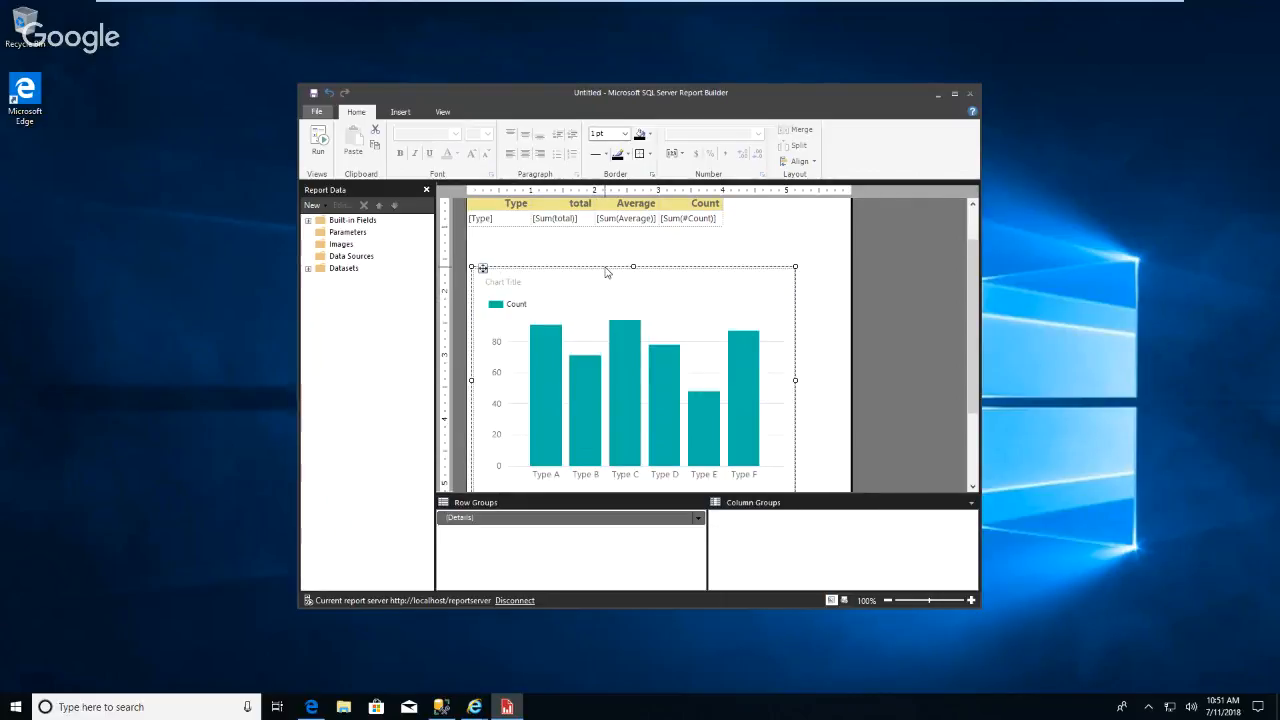
left_click_drag(603, 268, 603, 247)
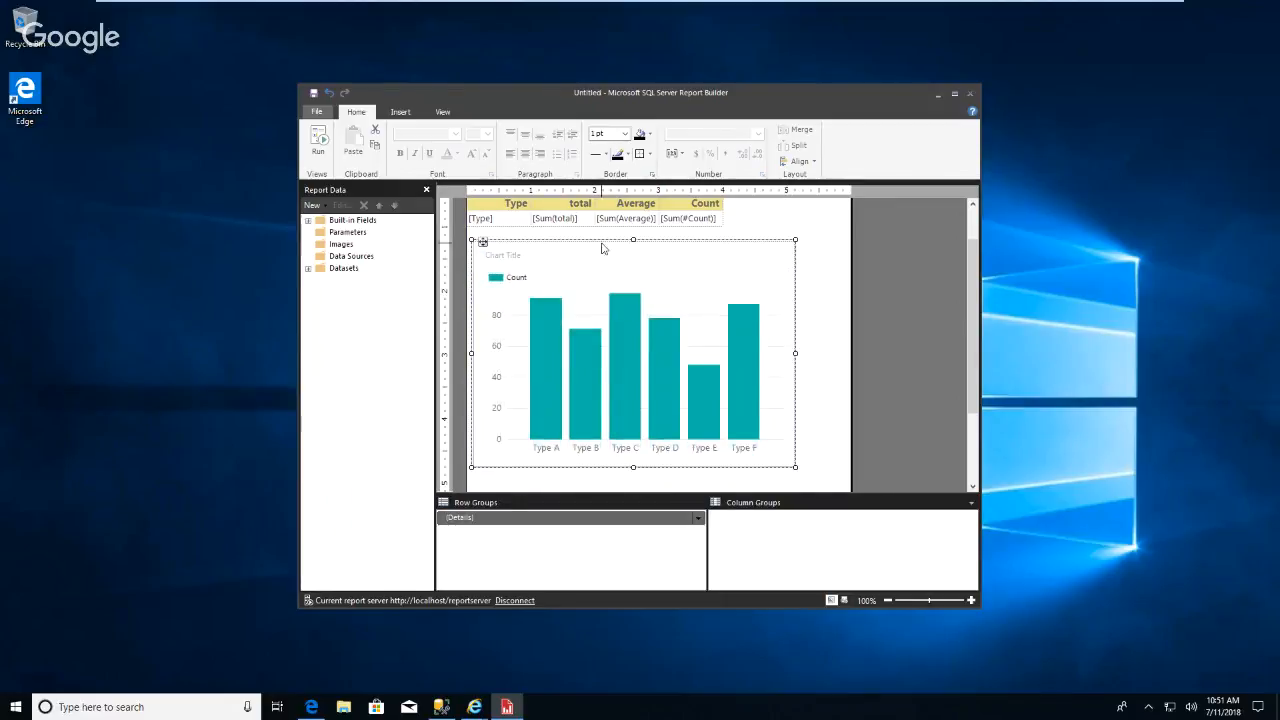
Rename the chart title to Numbers of Grants By Type.
left_click(516, 258)
left_click(537, 259)
left_click_drag(528, 255, 482, 256)
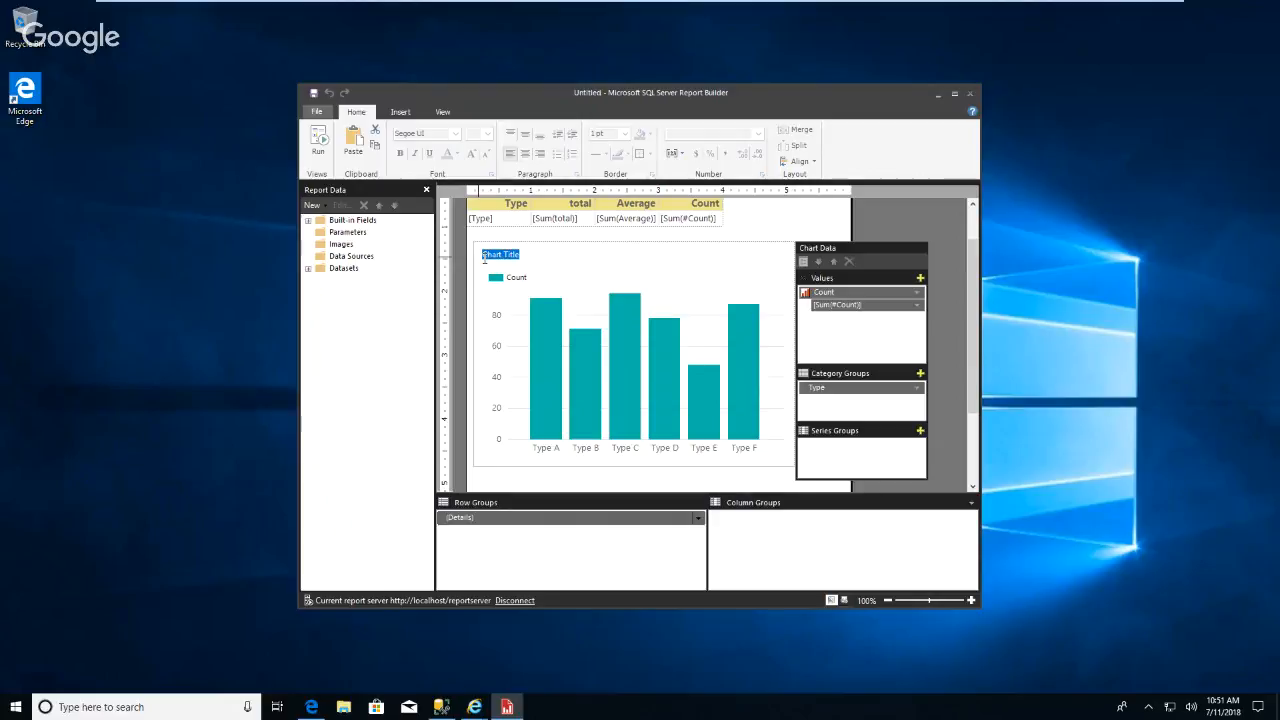
key("BackSpace")
type("Numbers of Grants By Type")
left_click(740, 479)
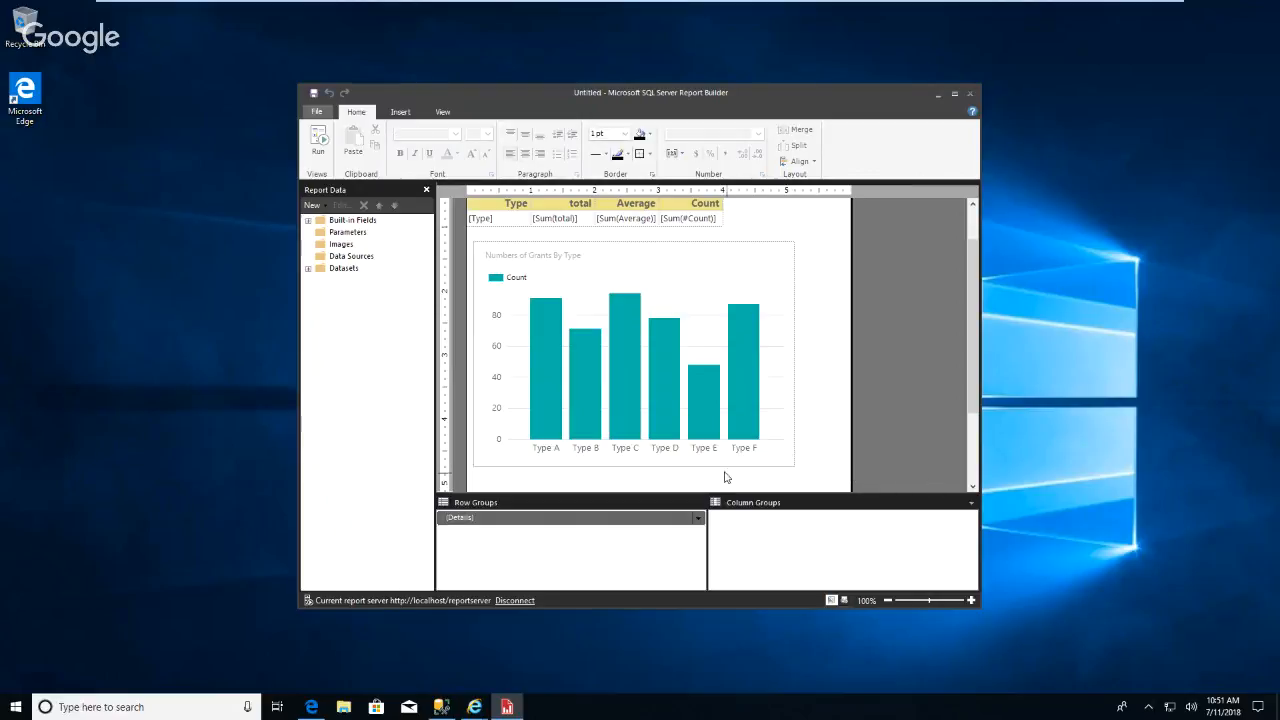
Run the report to preview the table and chart, then return to design view.
left_click(320, 142)
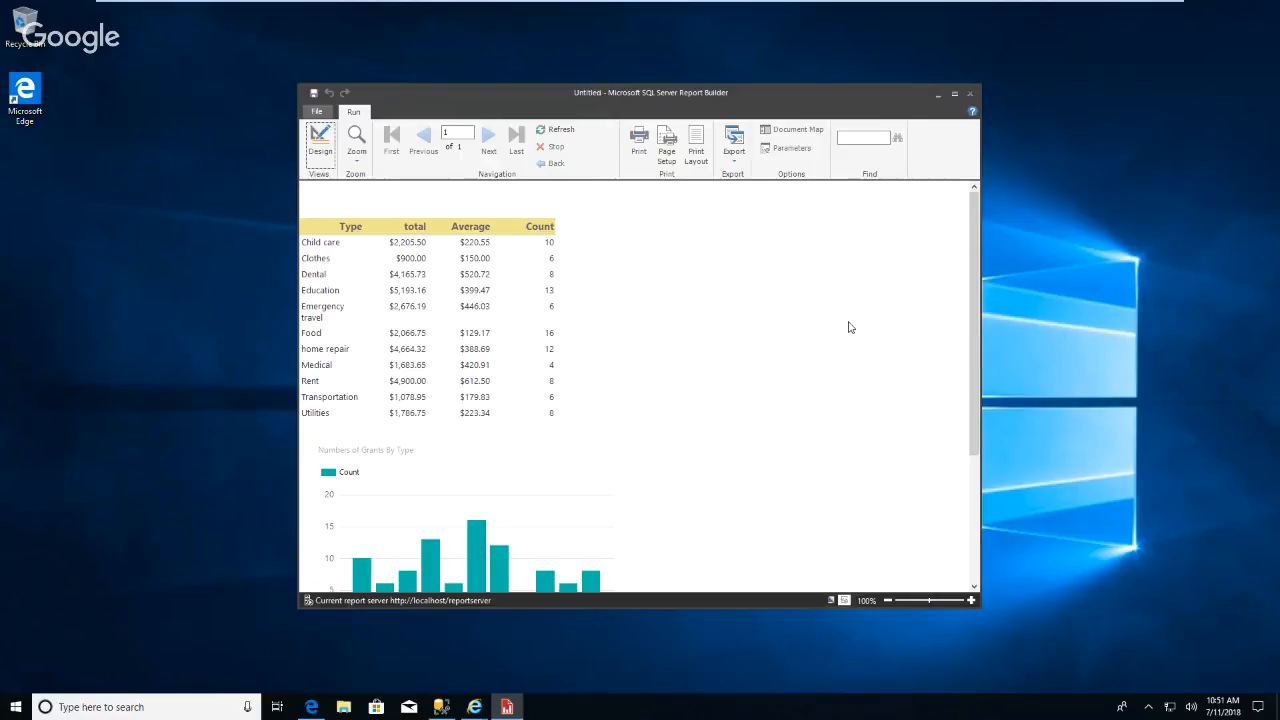
scroll(849, 327, "down", 2)
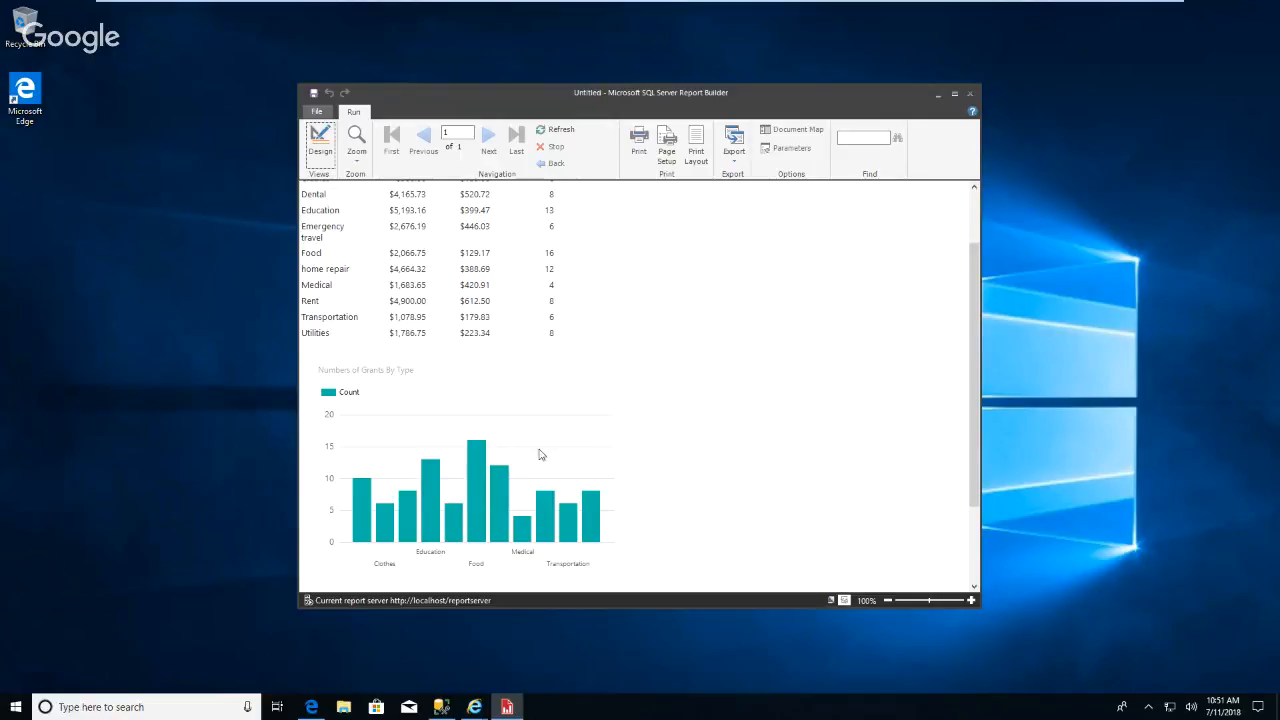
left_click(321, 140)
Widen the chart so it stretches further across the page.
left_click(745, 360)
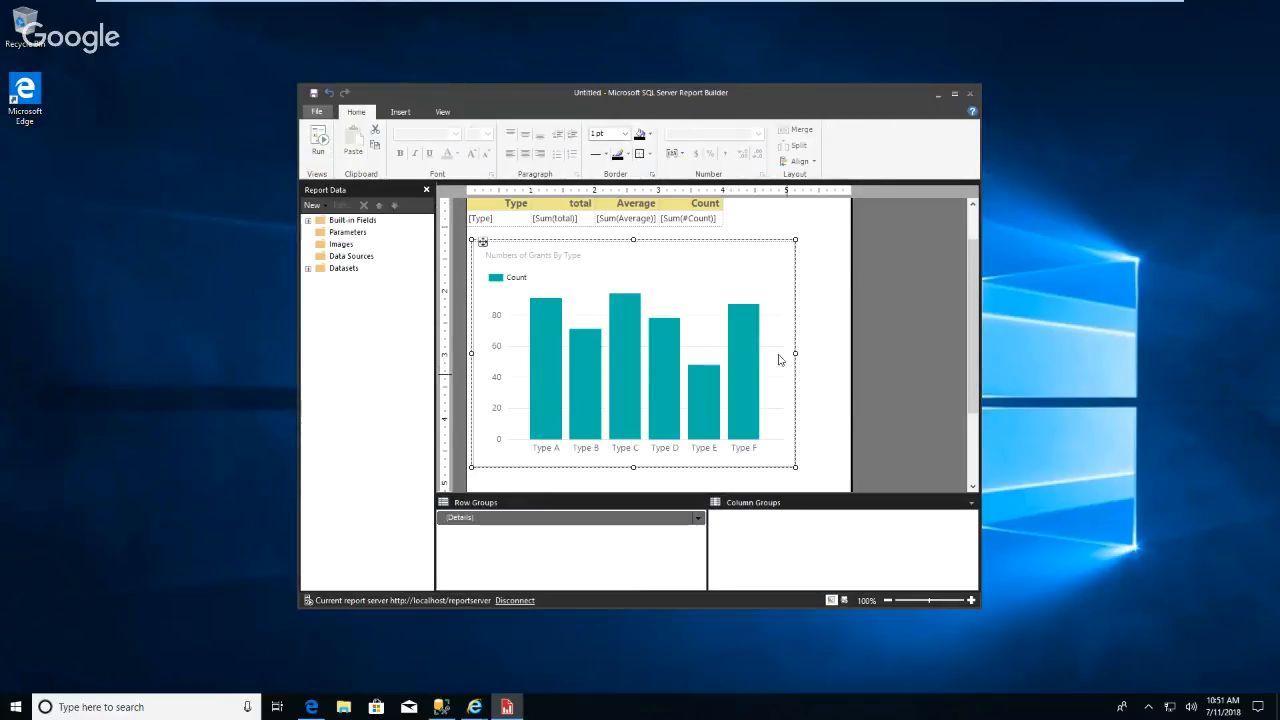
left_click_drag(796, 353, 1004, 372)
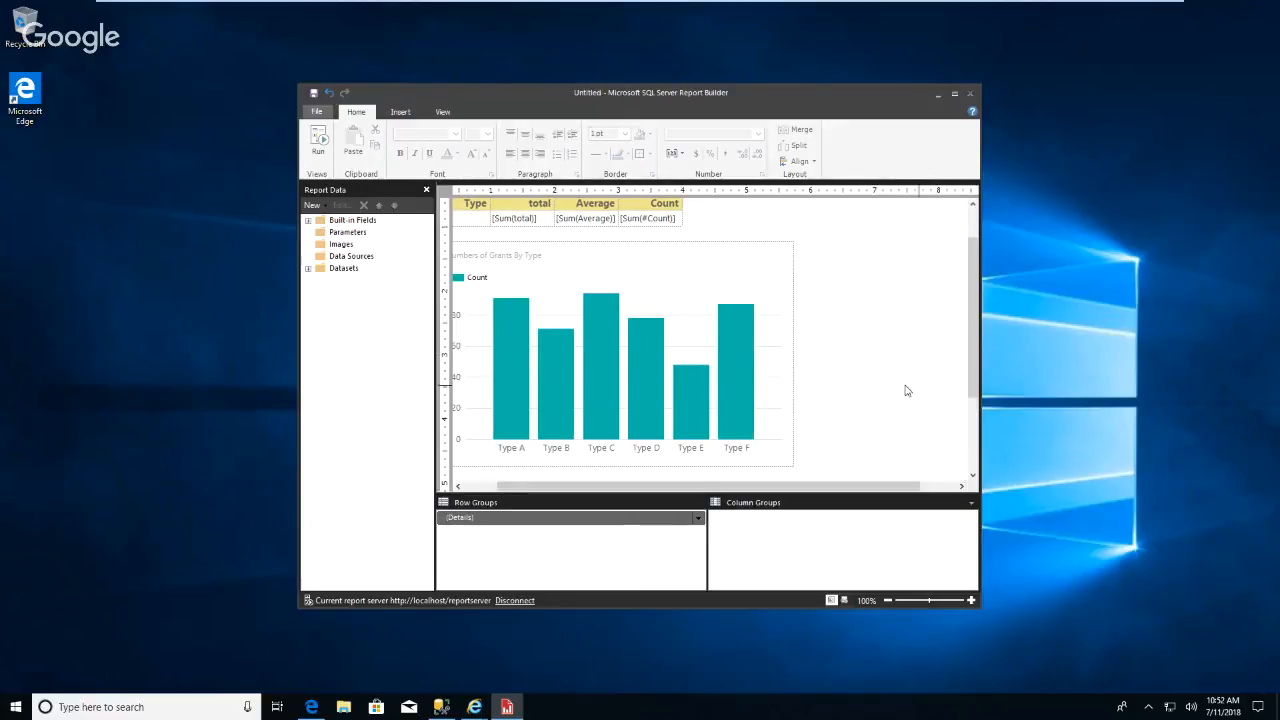
left_click(795, 360)
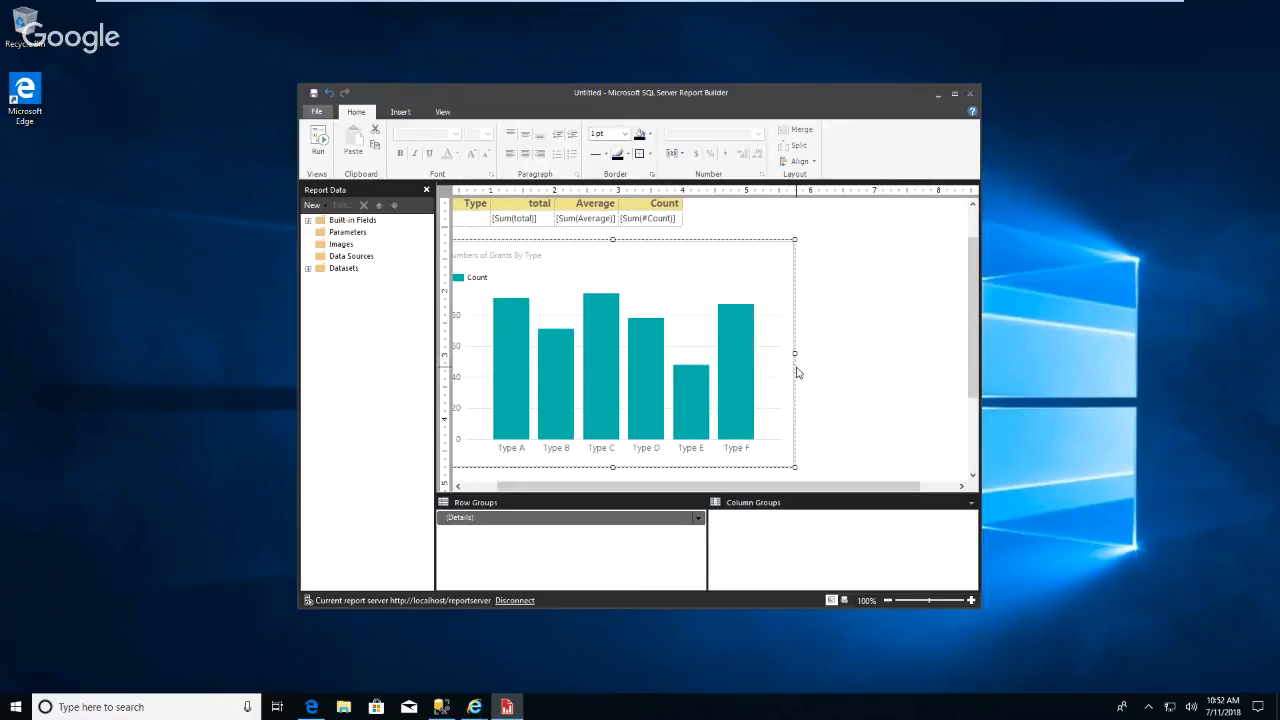
left_click_drag(794, 349, 930, 349)
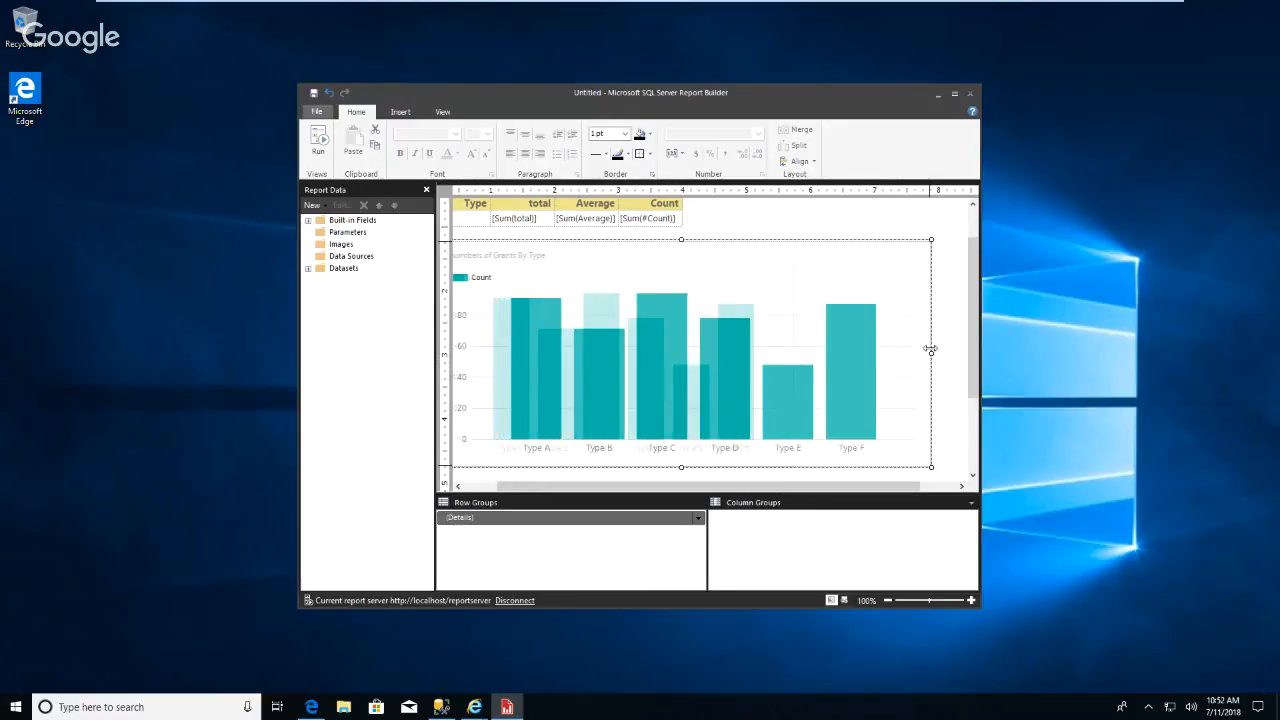
Open the horizontal axis properties and review the interval and interval type options.
right_click(704, 453)
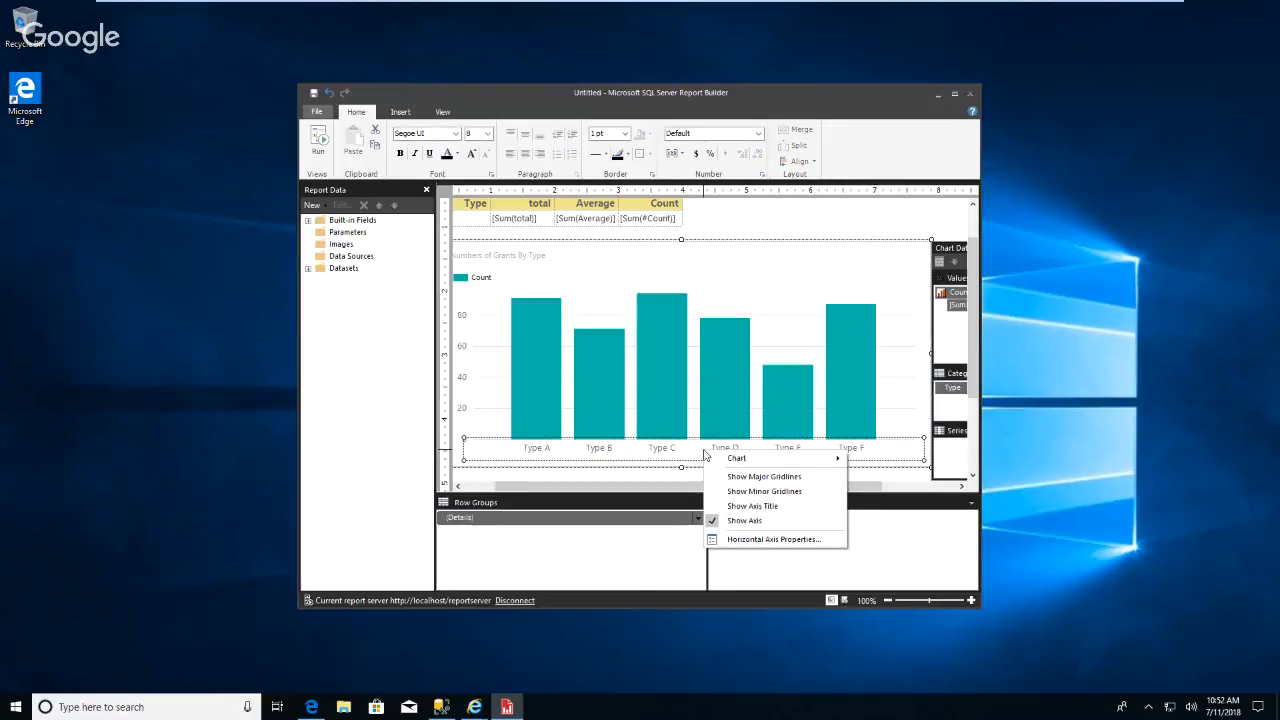
left_click(790, 540)
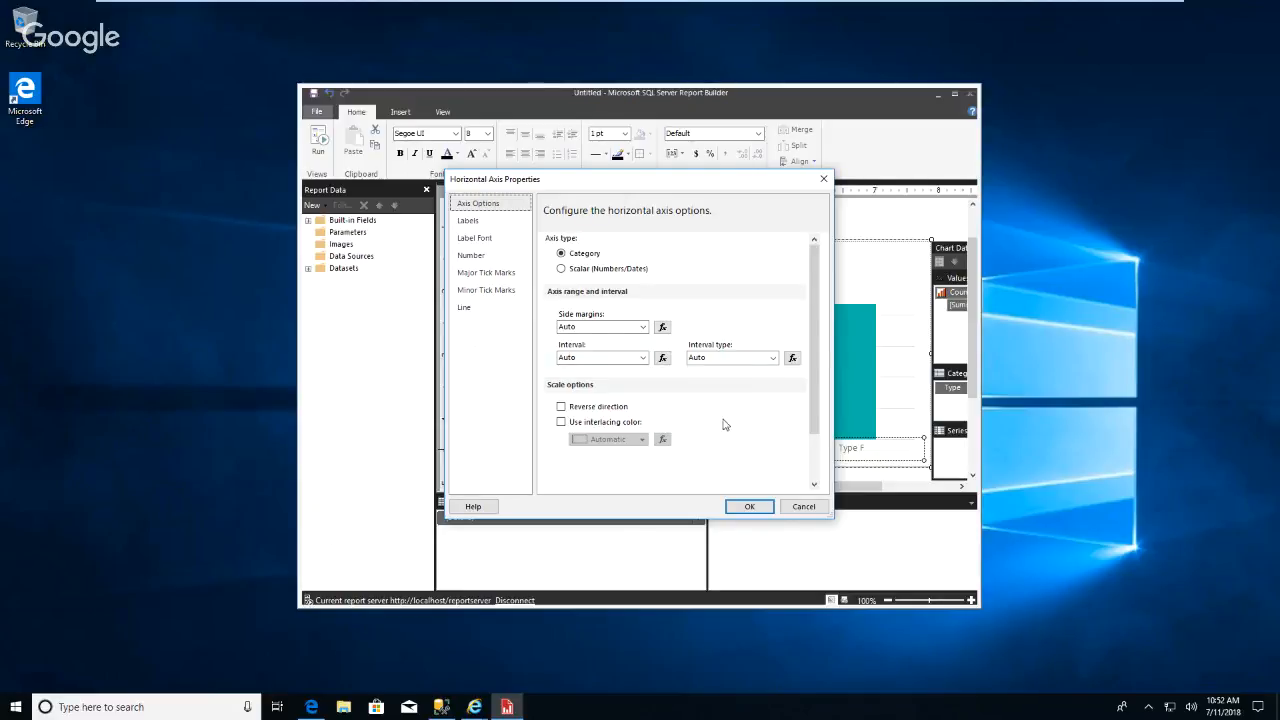
left_click(645, 361)
left_click(646, 362)
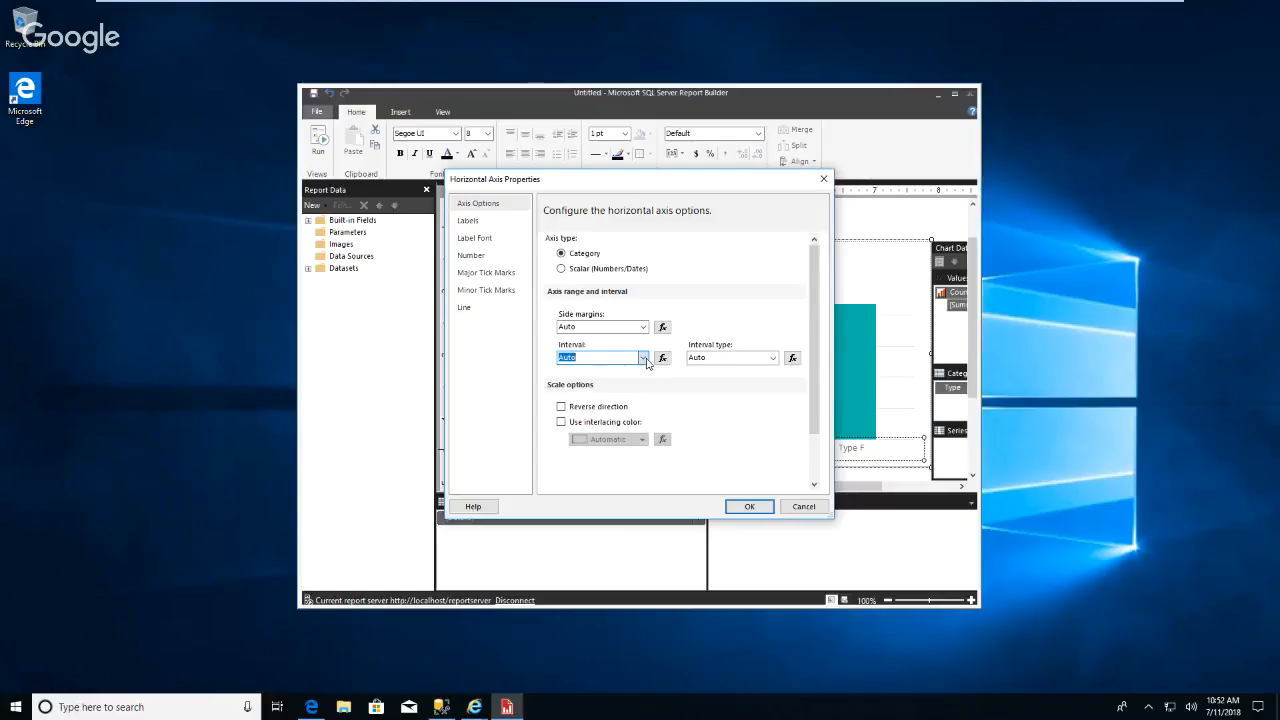
left_click(773, 358)
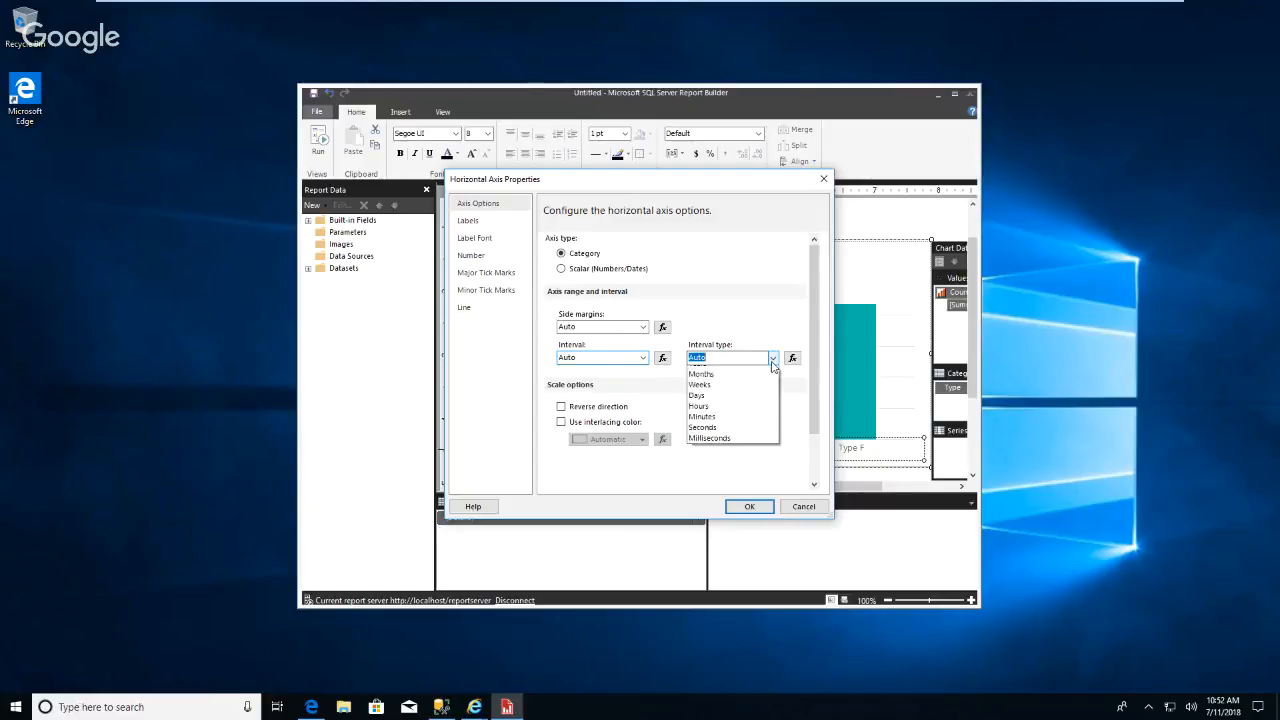
left_click(773, 360)
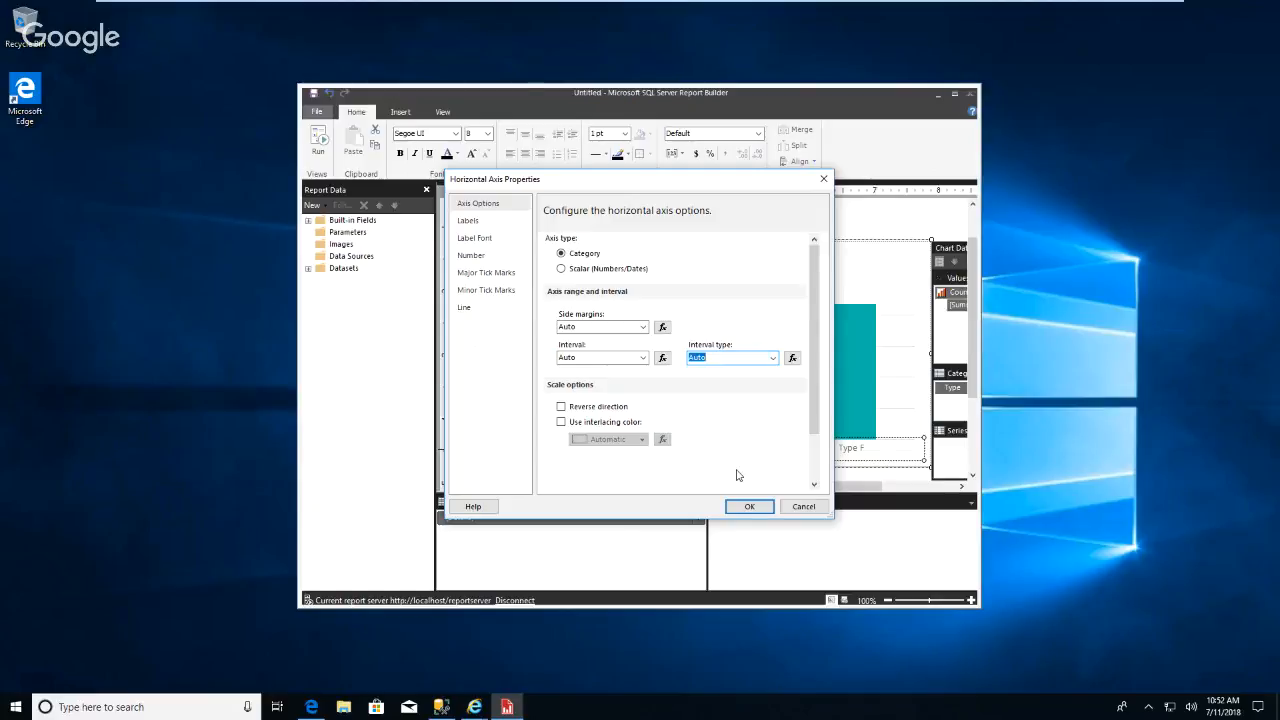
left_click(749, 506)
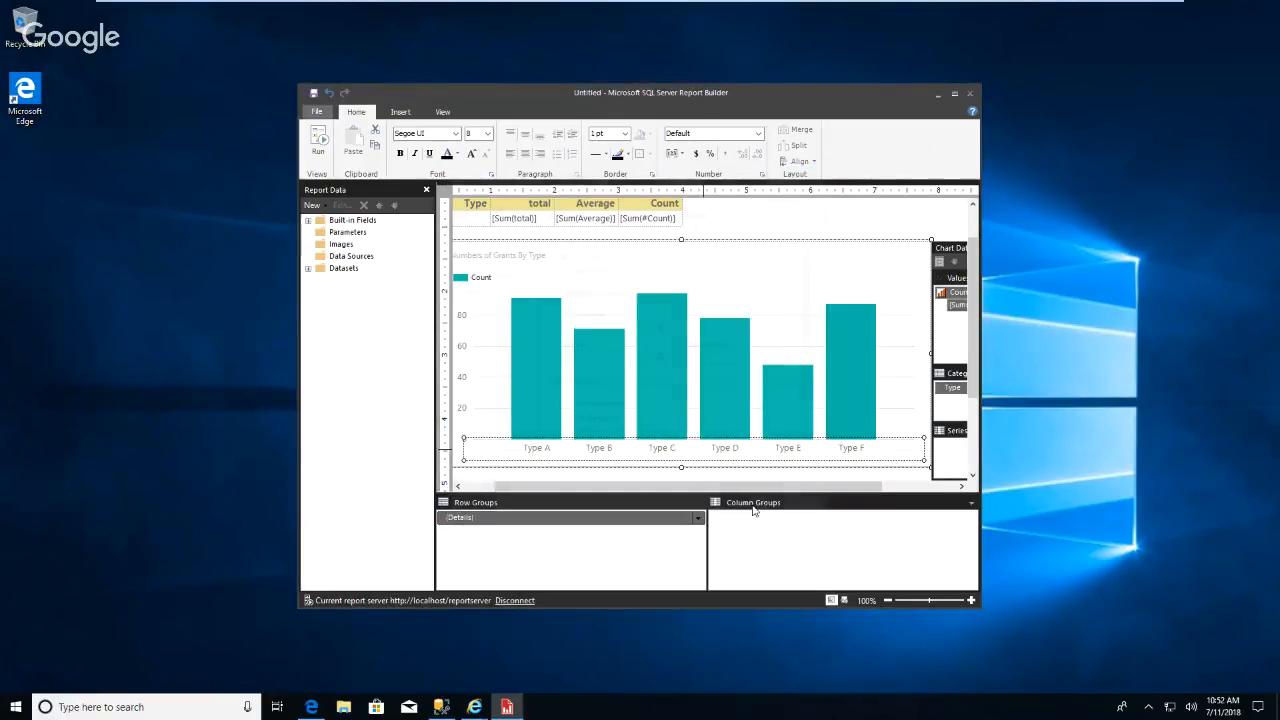
Run the report again to check the chart's category labels, then return to design view.
left_click(318, 142)
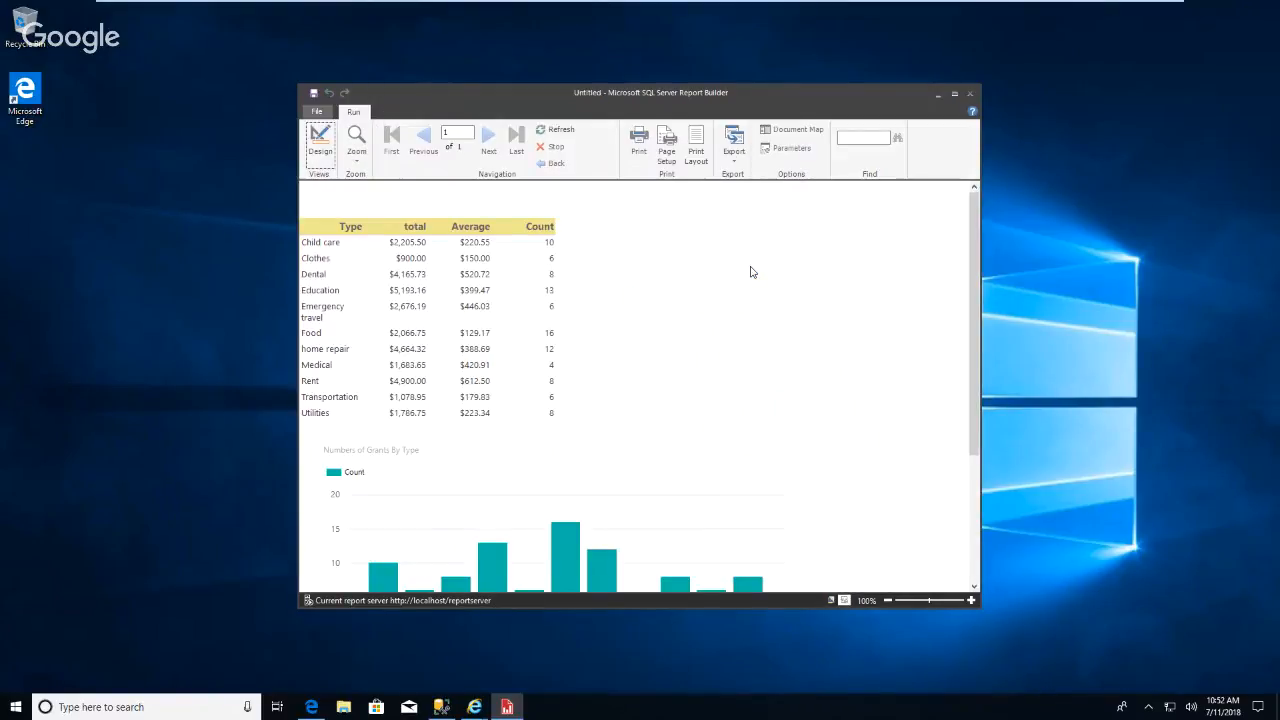
scroll(755, 305, "down", 2)
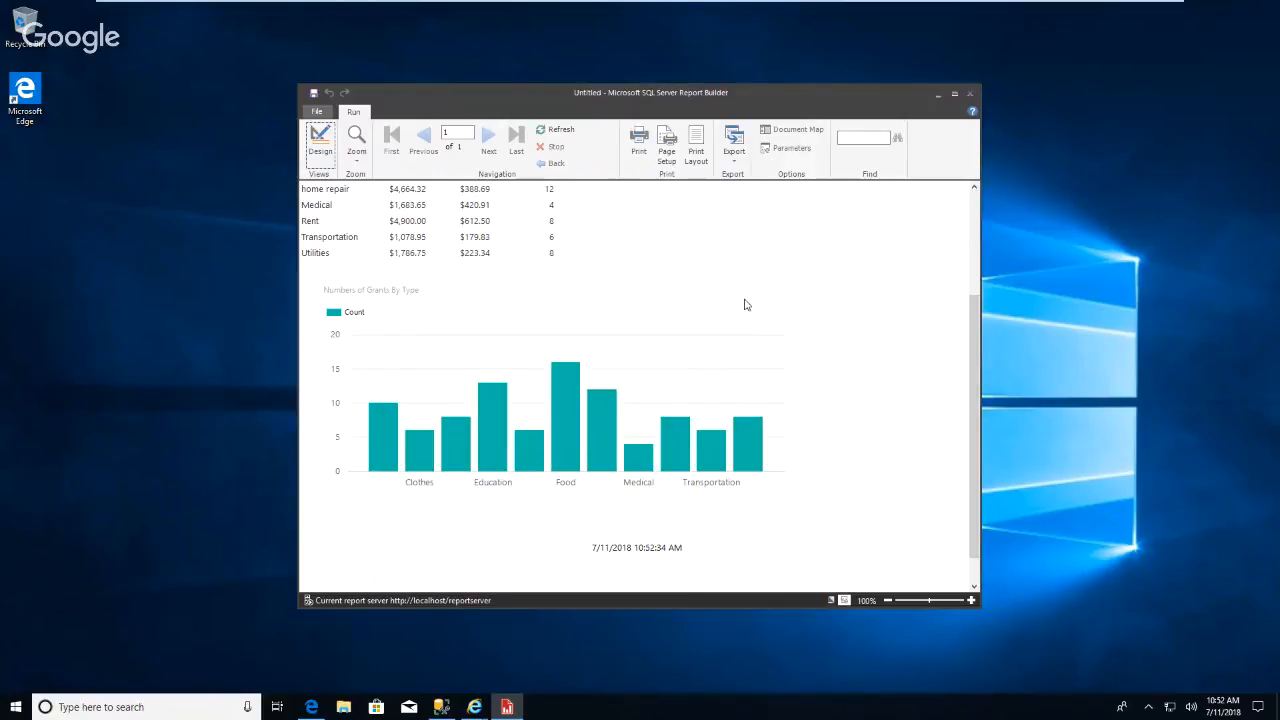
scroll(743, 304, "up", 3)
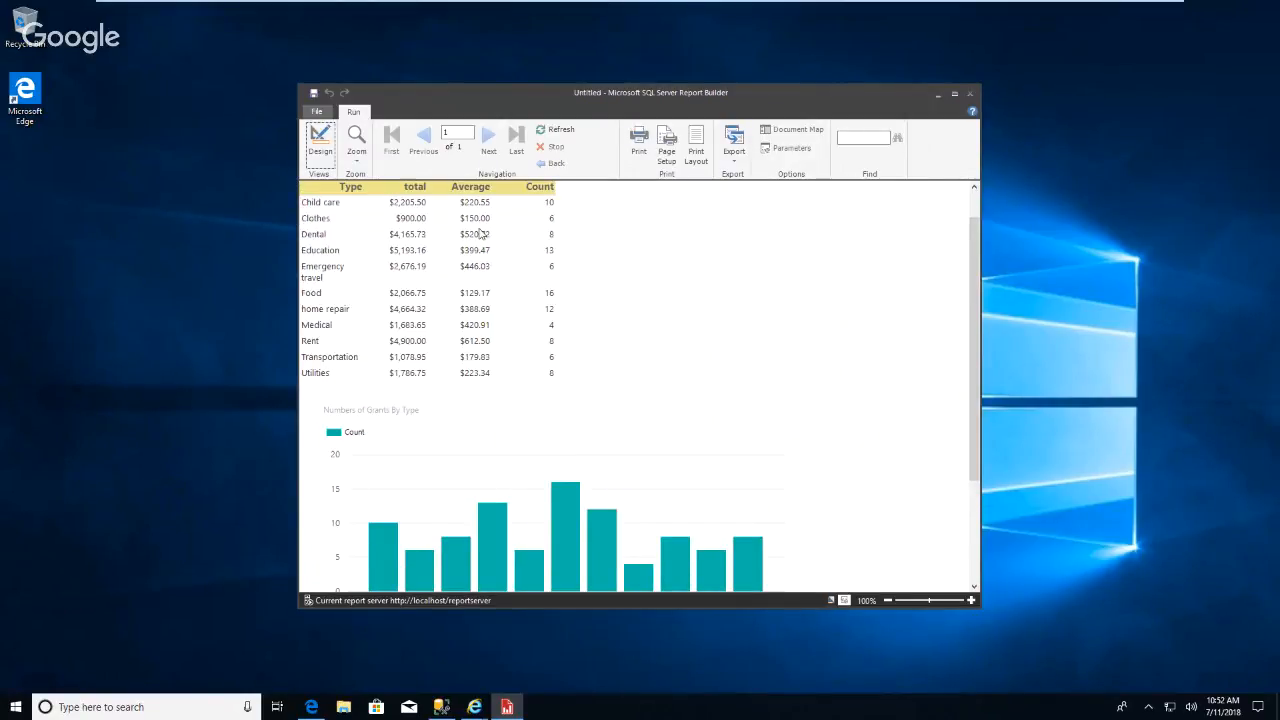
left_click(321, 145)
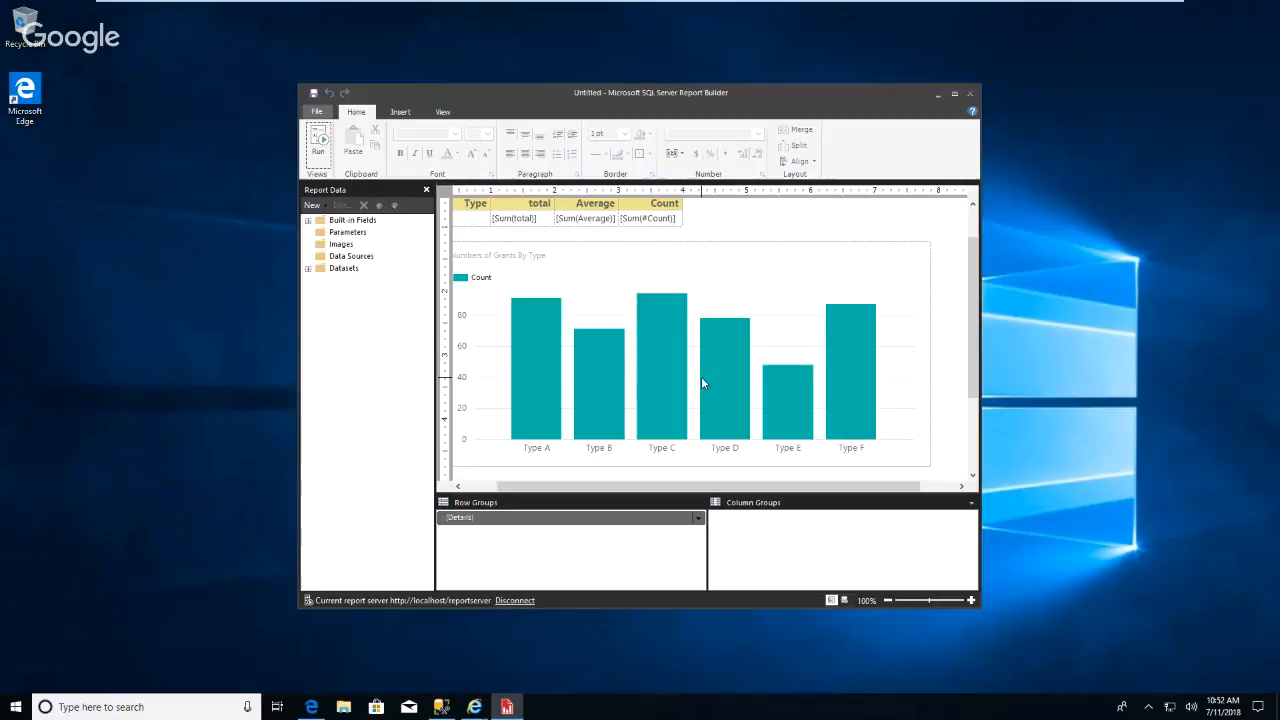
Select the chart's horizontal axis, open its properties, and inspect the major and minor tick mark options.
left_click(530, 382)
scroll(905, 278, "down", 3)
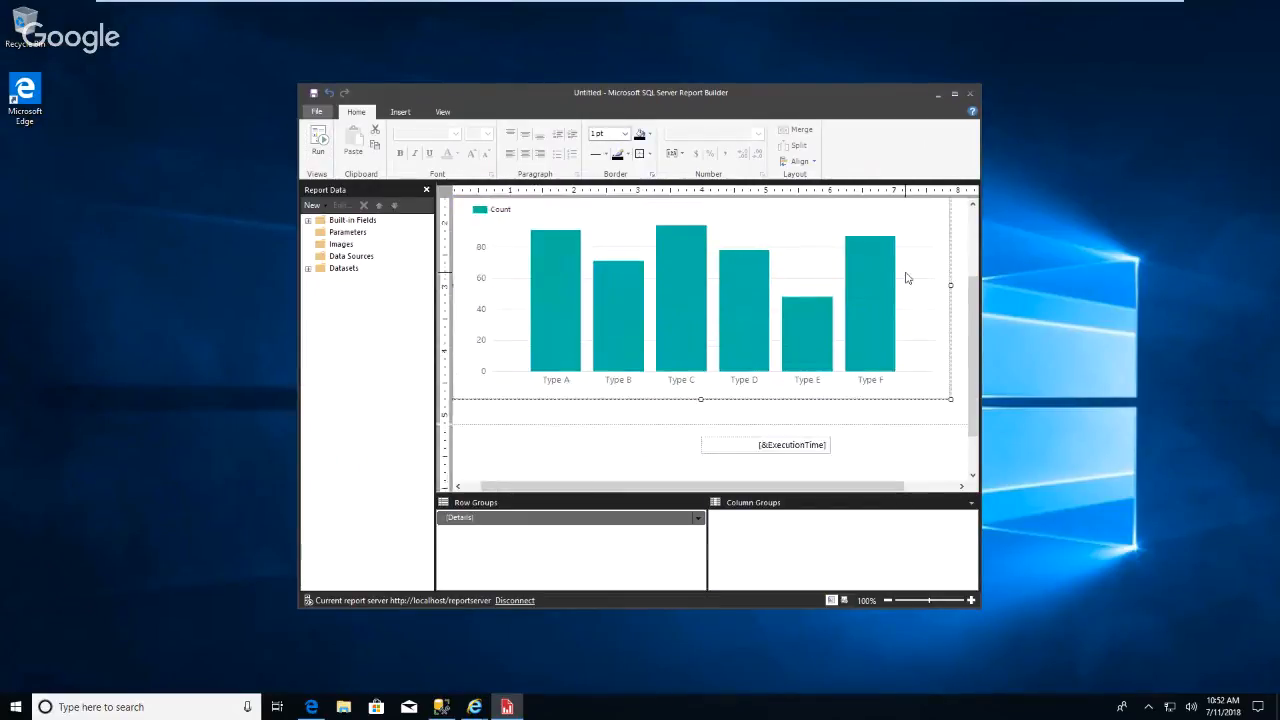
scroll(900, 350, "up", 4)
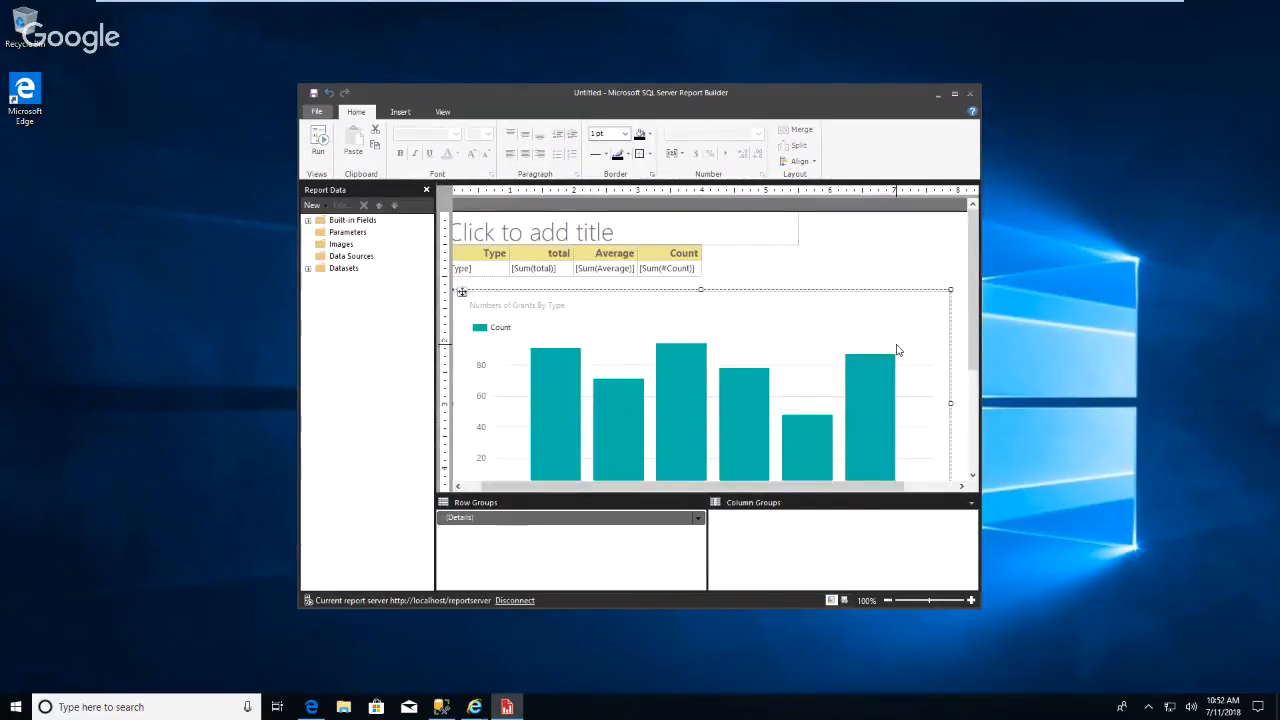
scroll(897, 350, "down", 4)
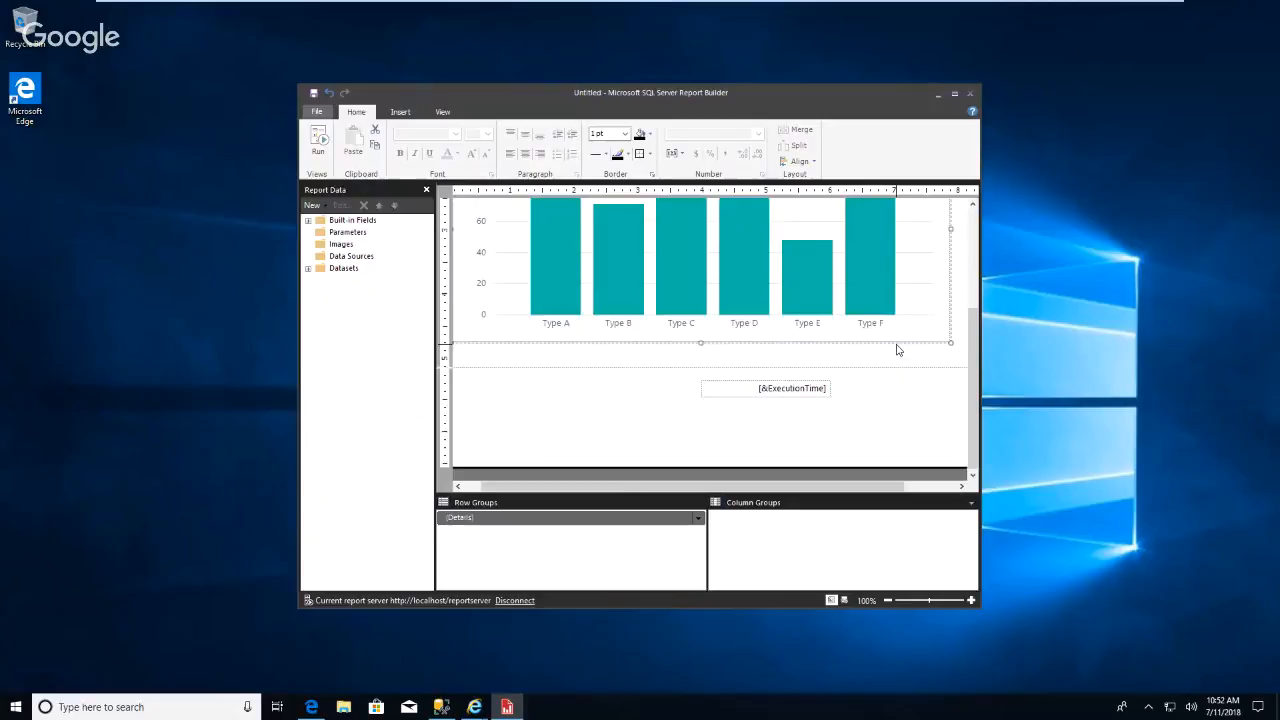
left_click(750, 336)
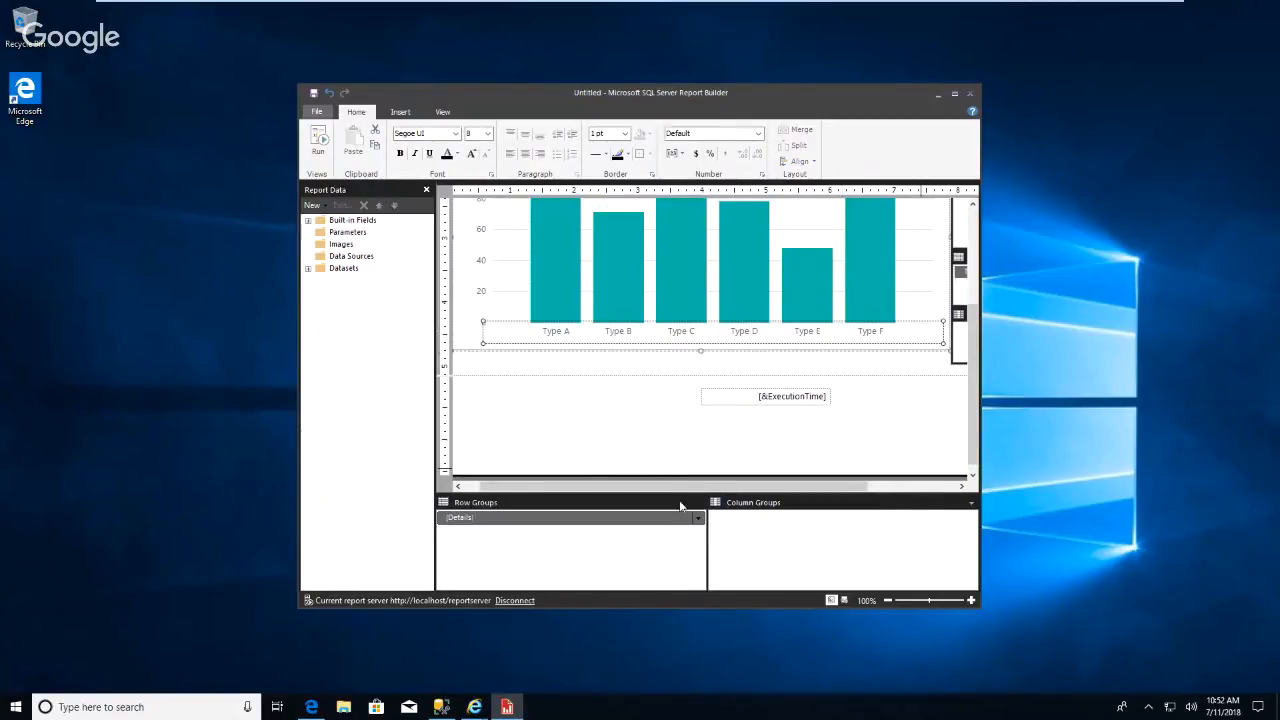
left_click_drag(700, 486, 812, 488)
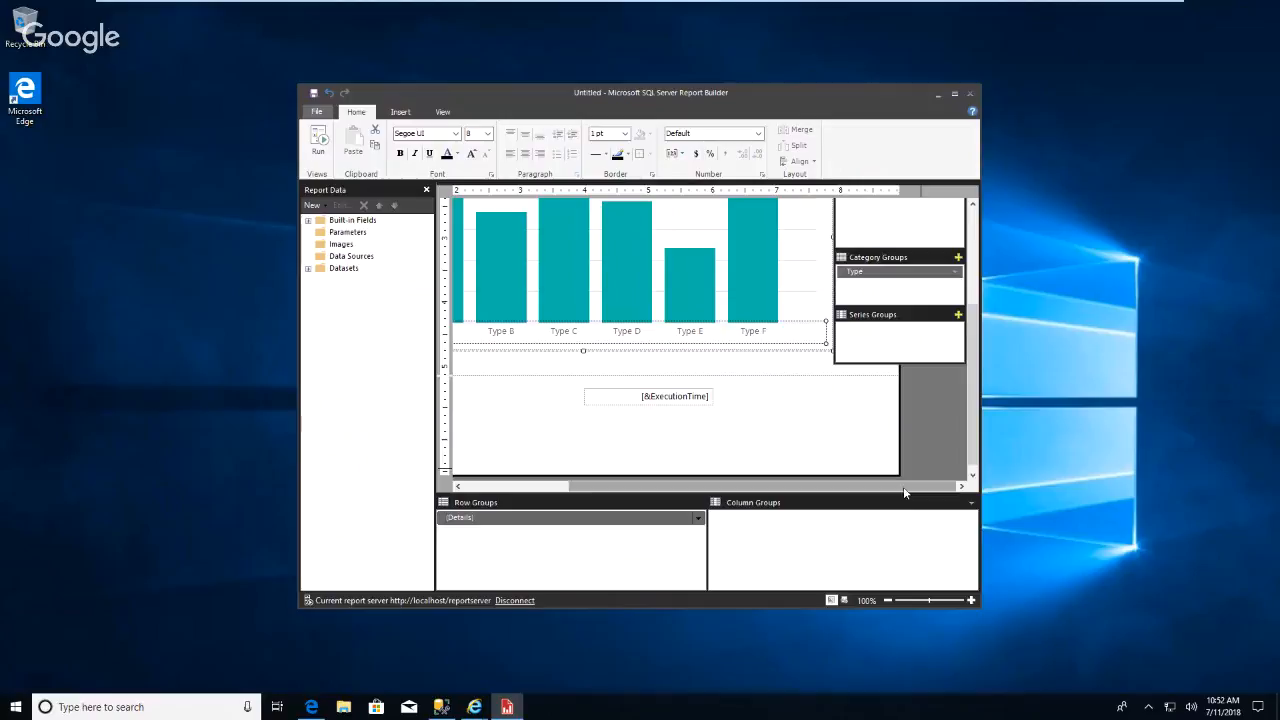
right_click(725, 341)
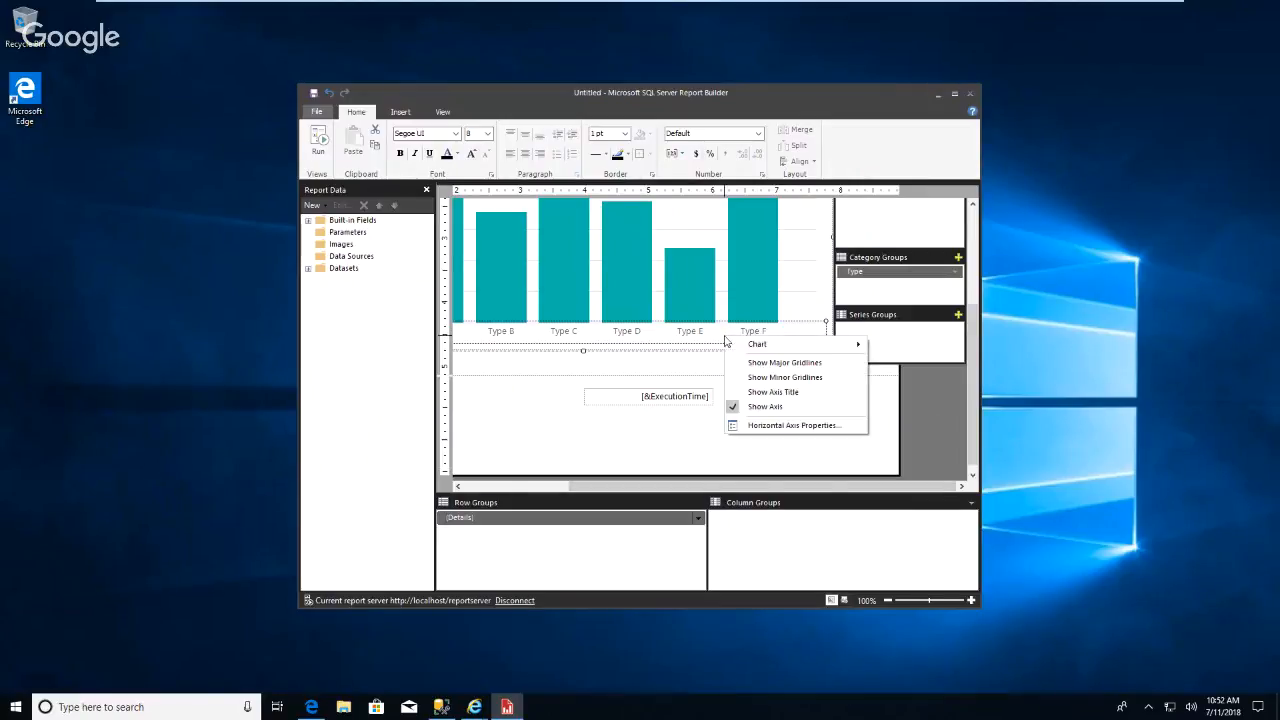
left_click(780, 425)
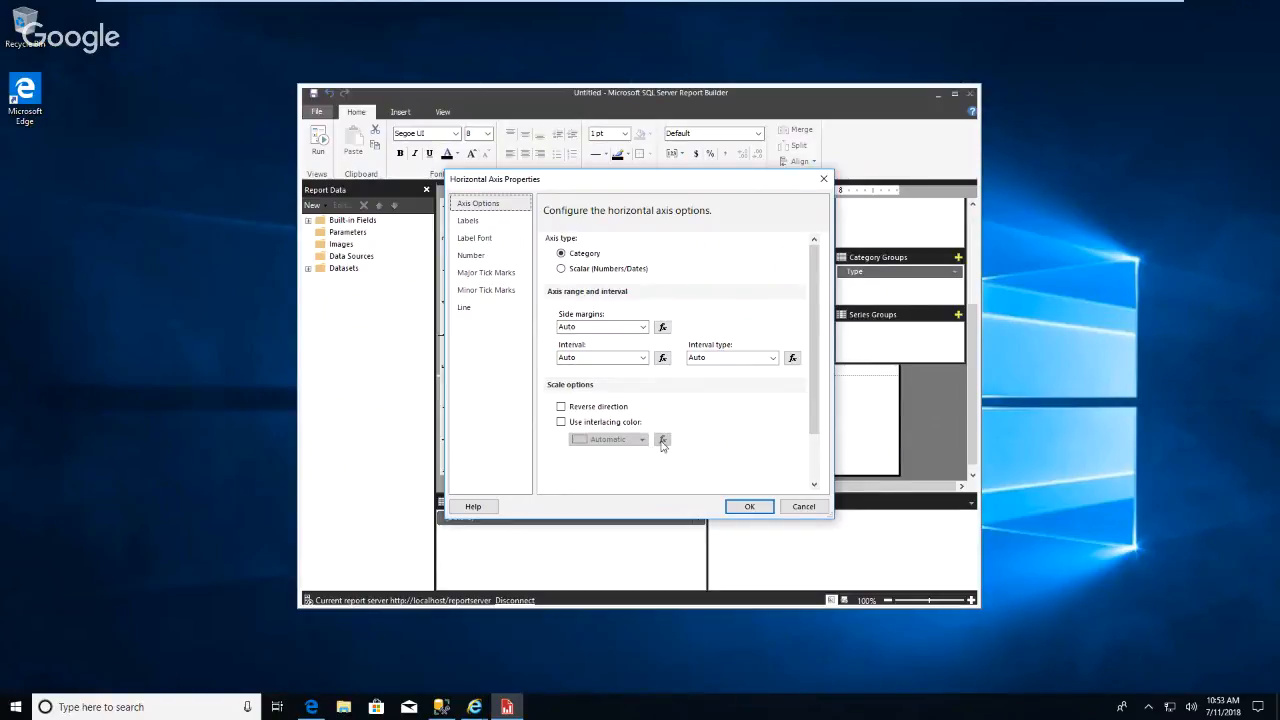
scroll(824, 463, "up", 3)
mouse_move(831, 314)
left_mouse_down()
mouse_move(1054, 308)
mouse_move(823, 310)
left_mouse_up()
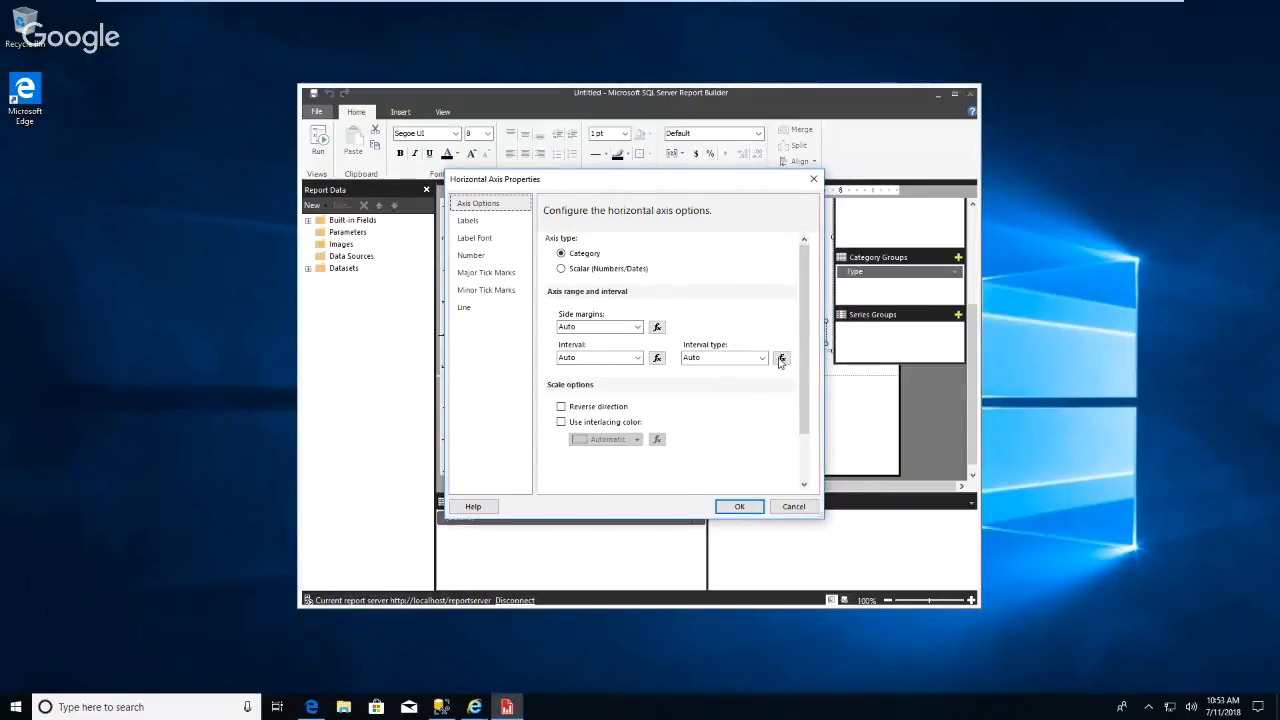
left_click(488, 273)
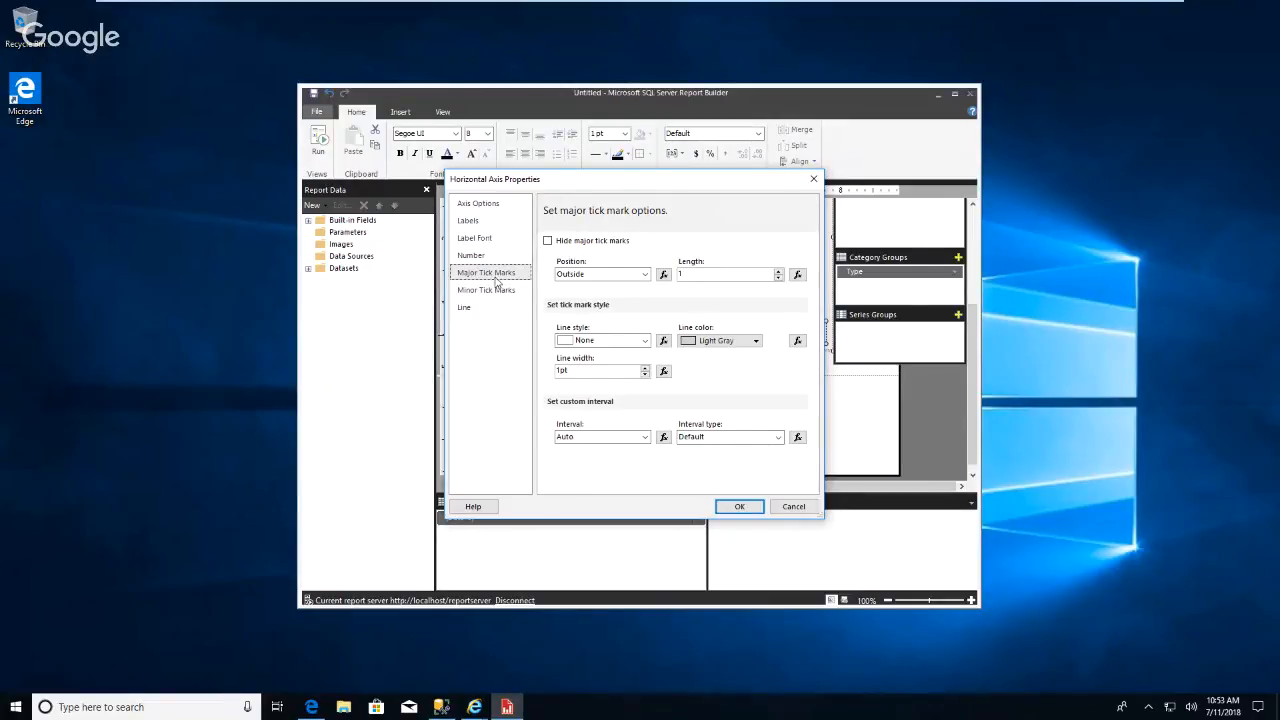
left_click(779, 438)
left_click(779, 438)
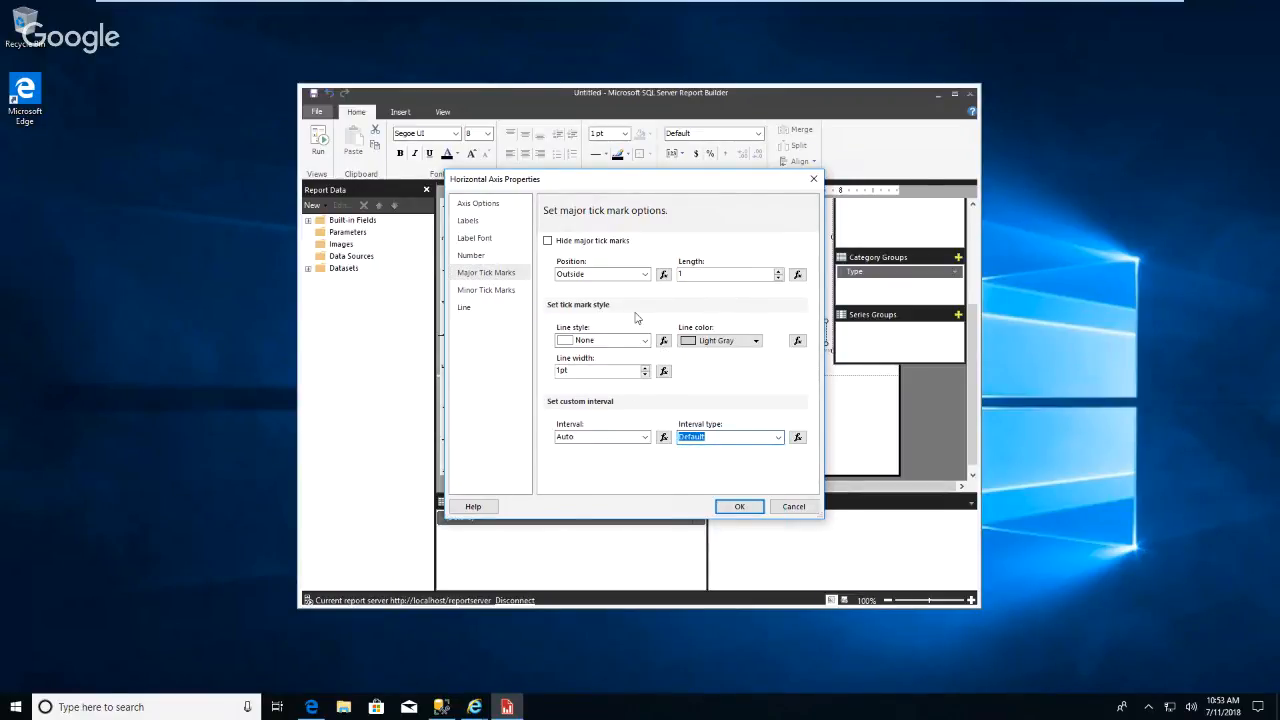
left_click(503, 292)
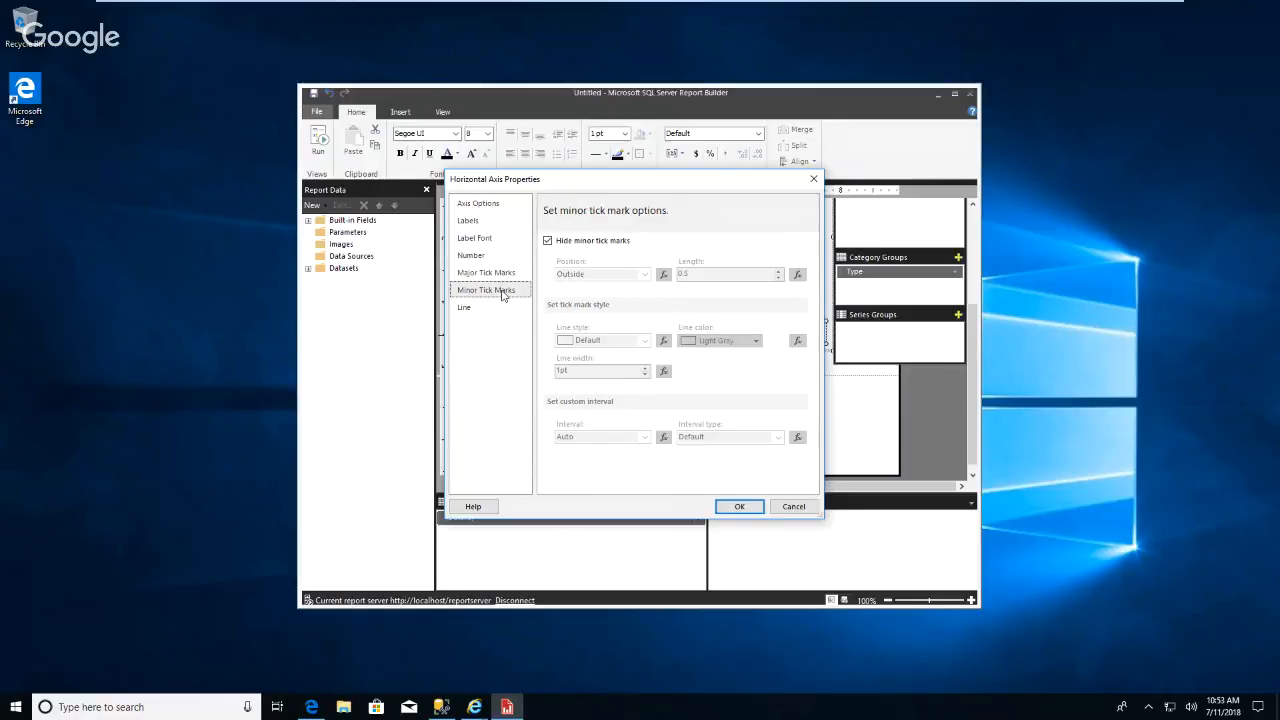
Disable label auto-fit for the horizontal axis and set a custom label rotation angle.
left_click(491, 226)
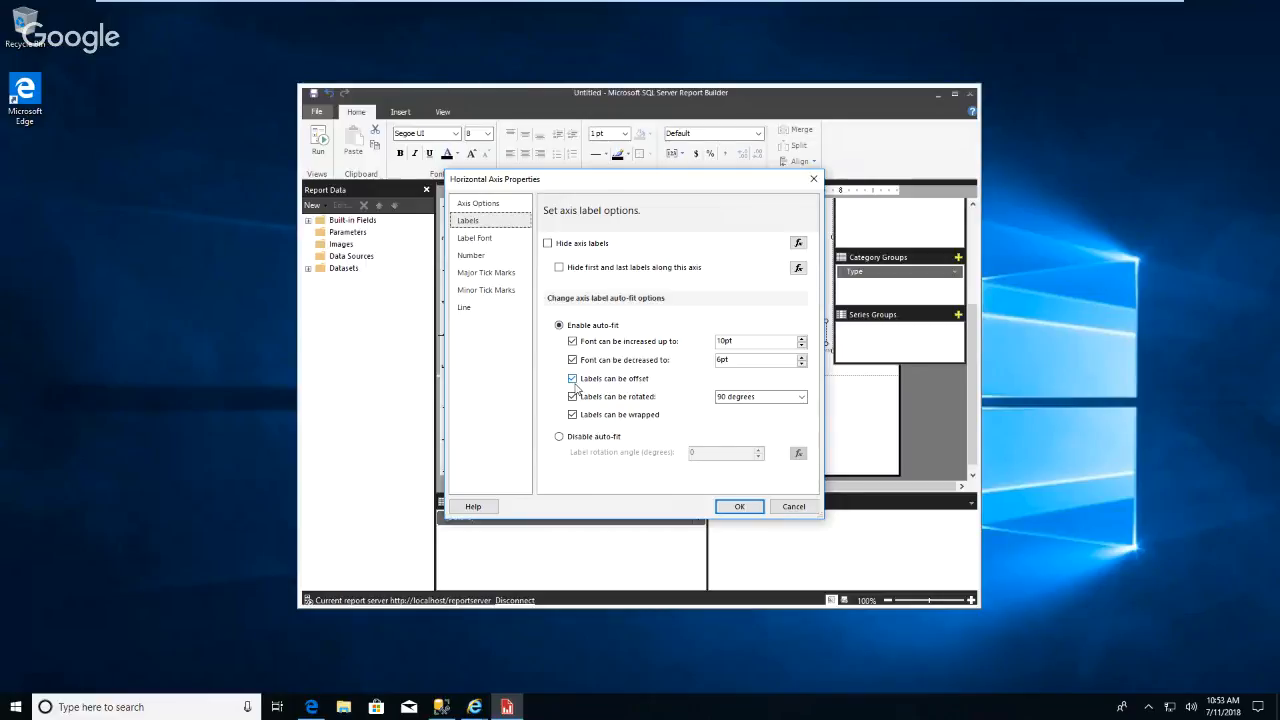
left_click(560, 437)
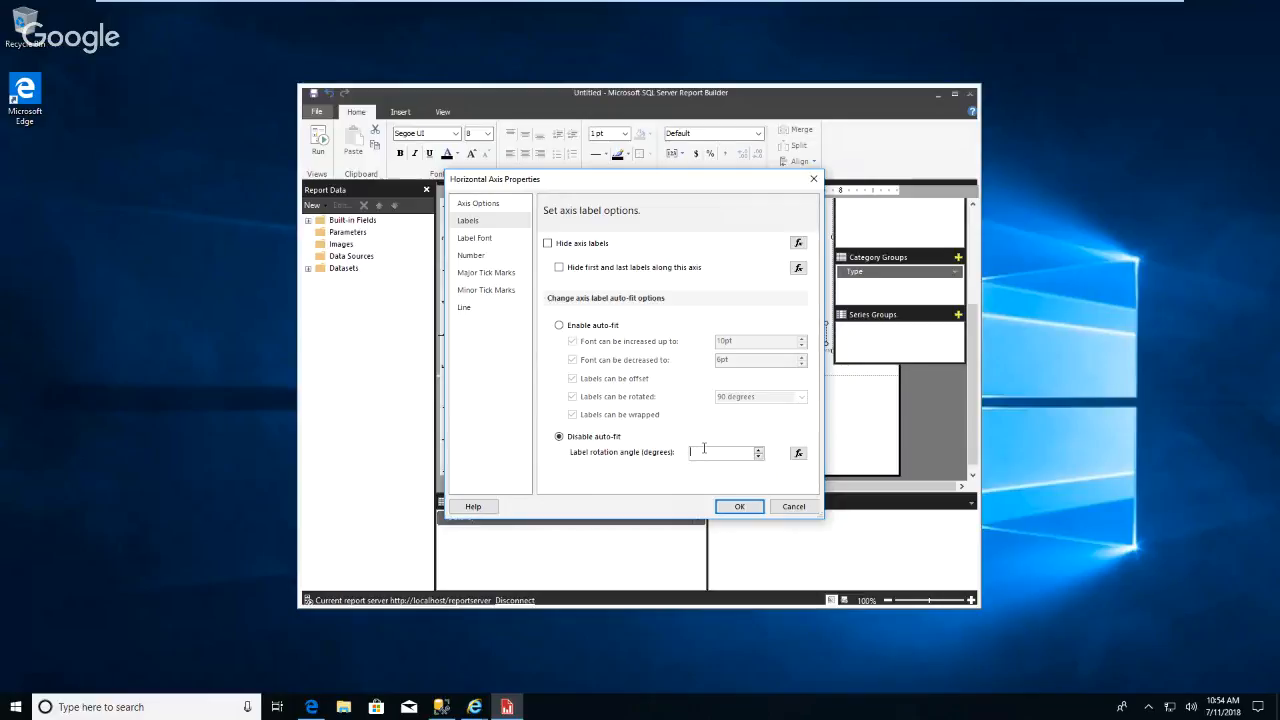
type("5")
left_click(740, 507)
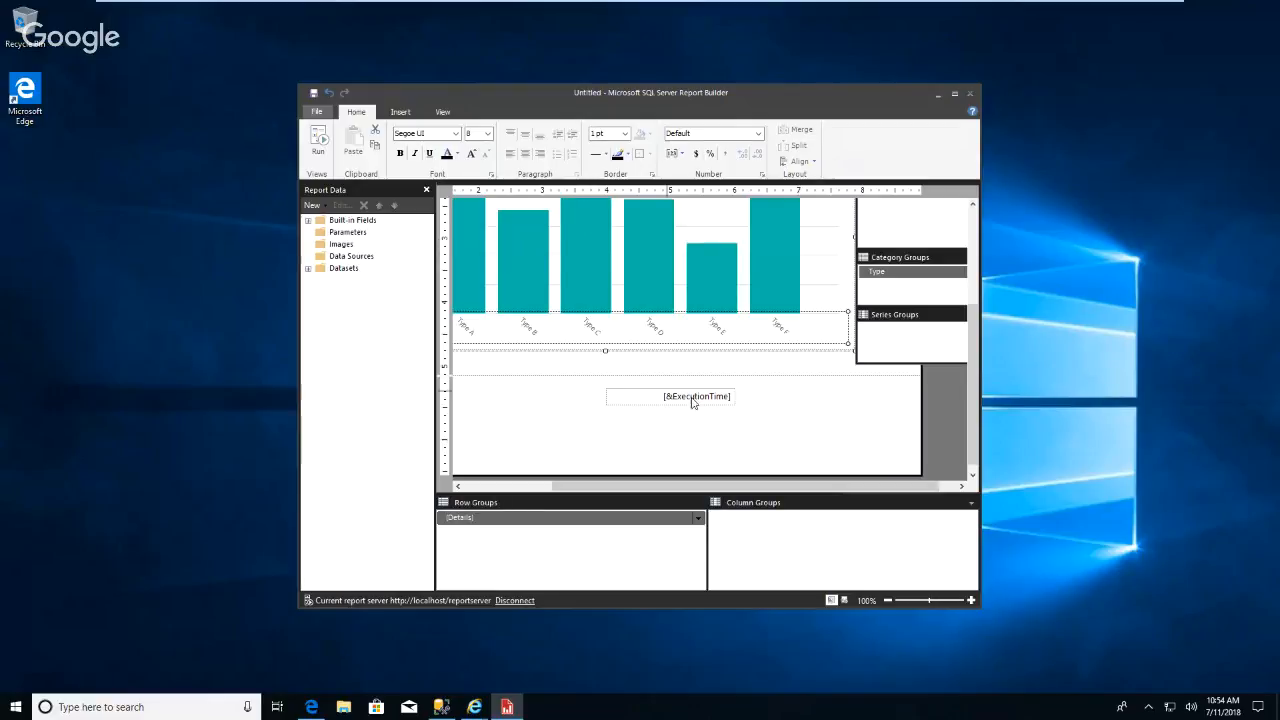
Run the report to check the chart's category labels, then return to design view.
left_click(319, 140)
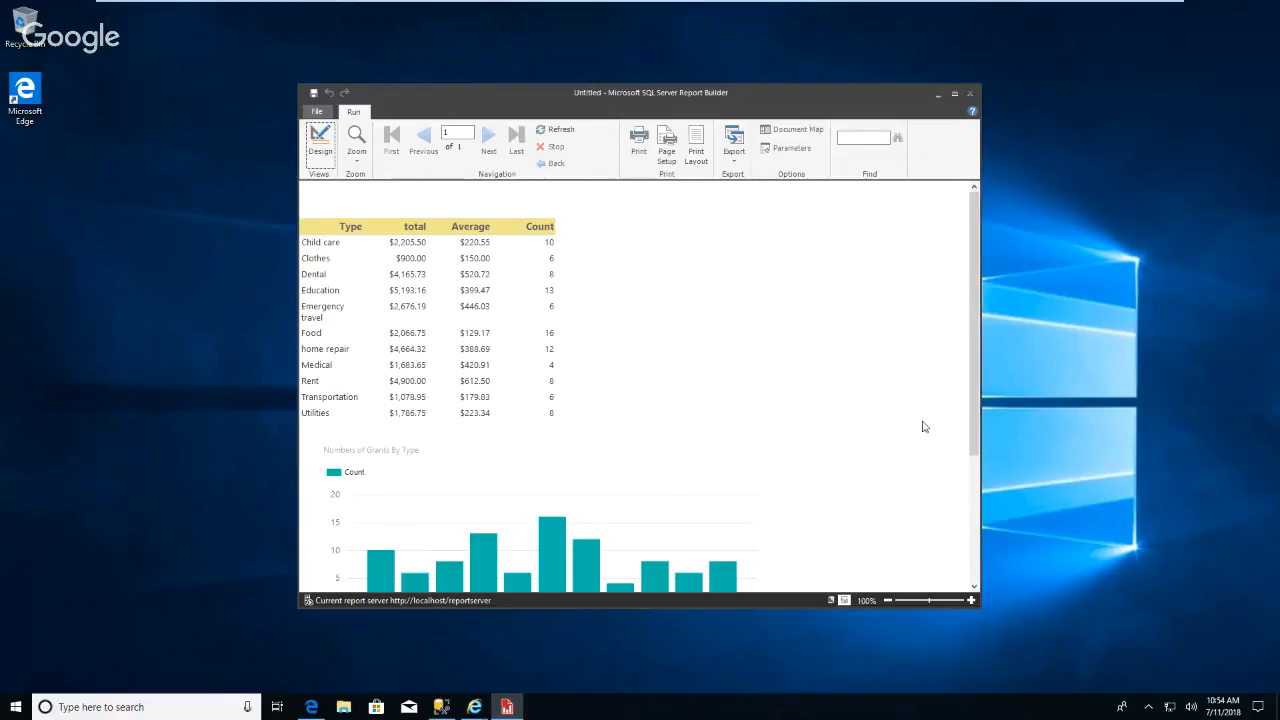
scroll(924, 427, "down", 3)
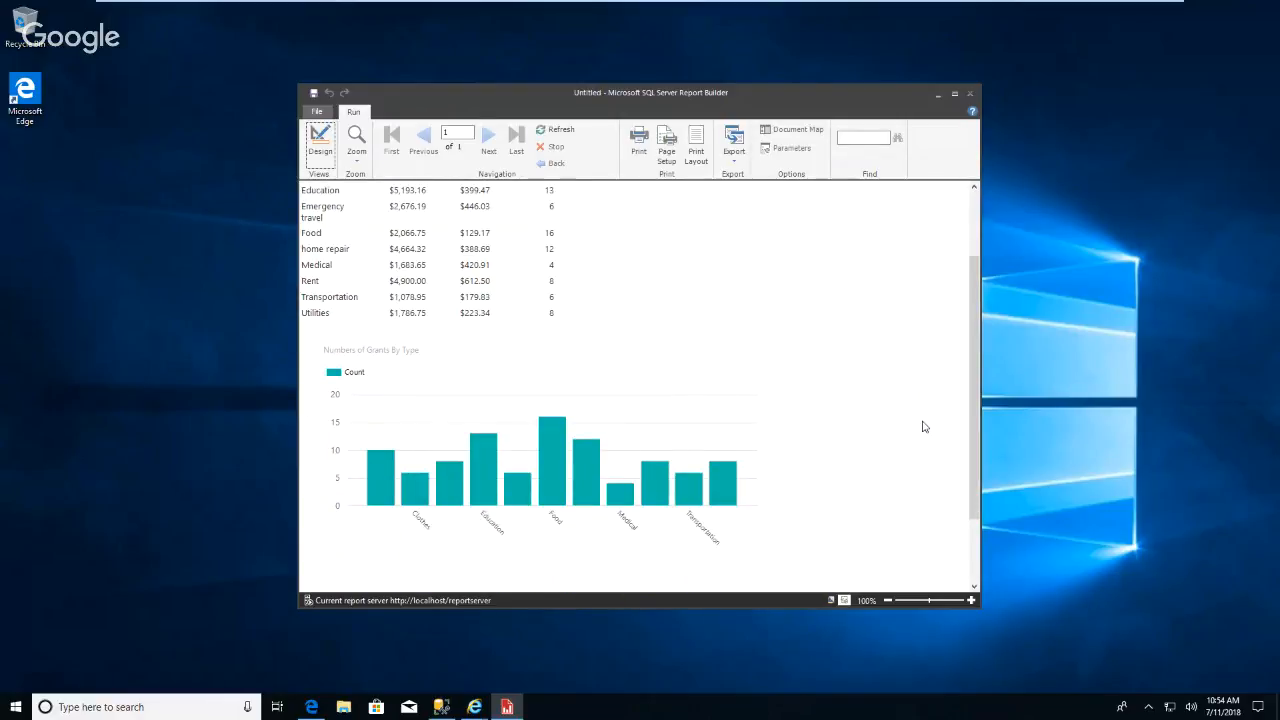
scroll(924, 427, "up", 1)
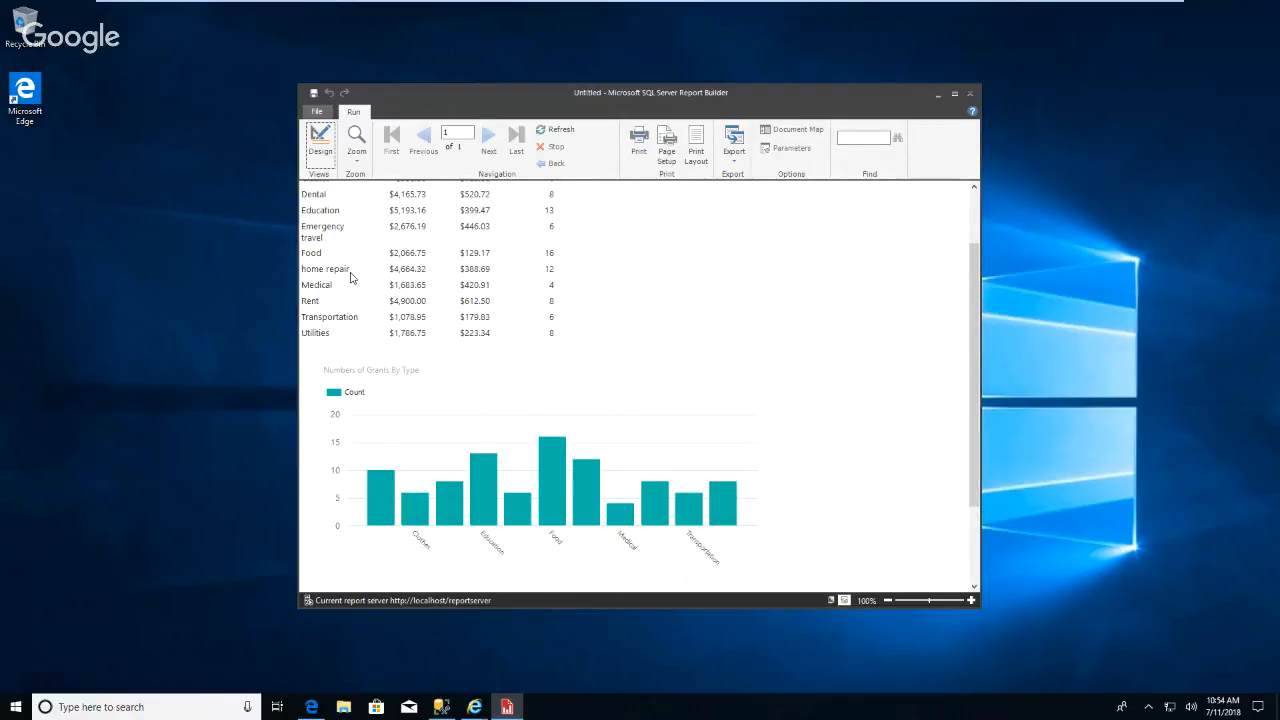
left_click(320, 145)
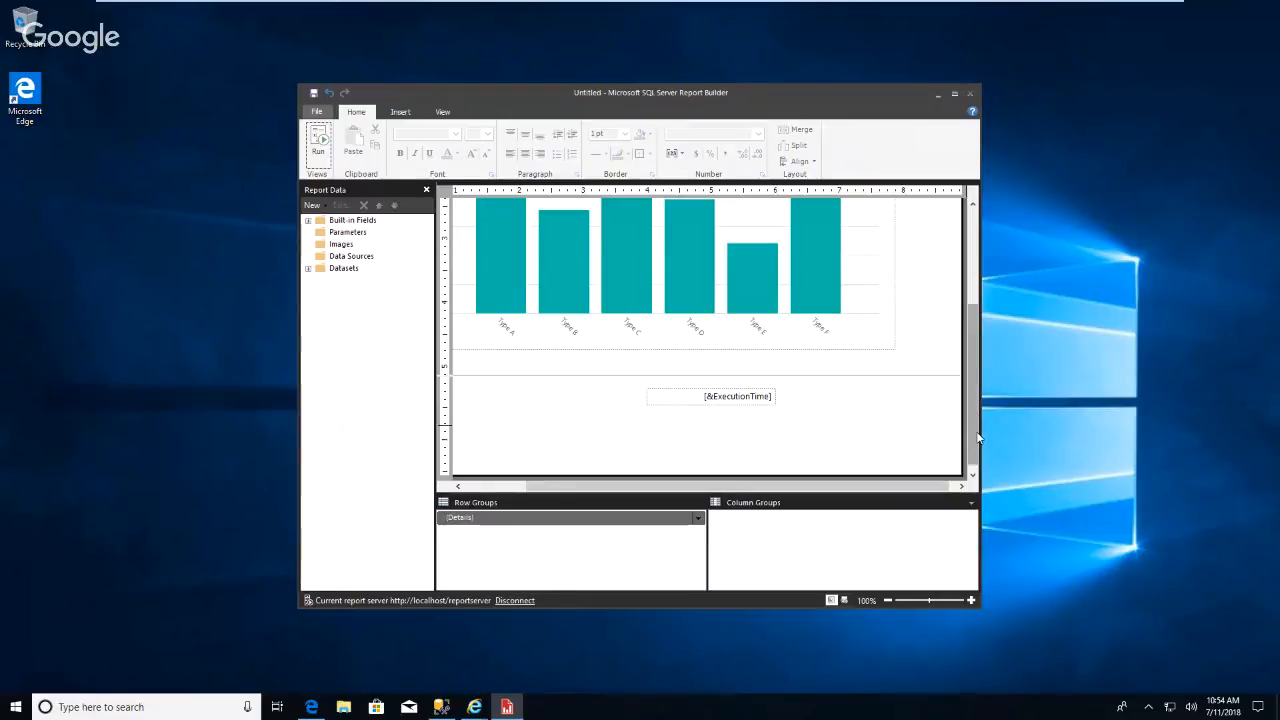
Open the chart's horizontal axis properties and set the label rotation angle to 90 degrees.
left_click(740, 329)
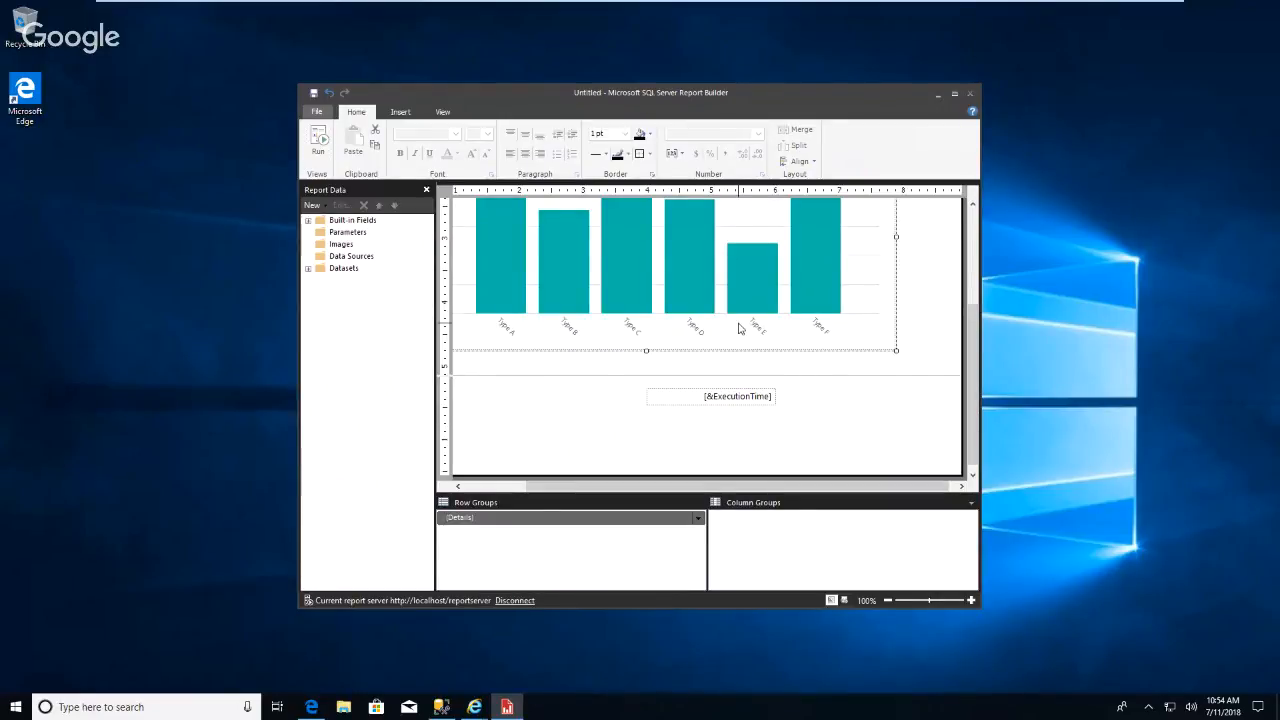
left_click(695, 334)
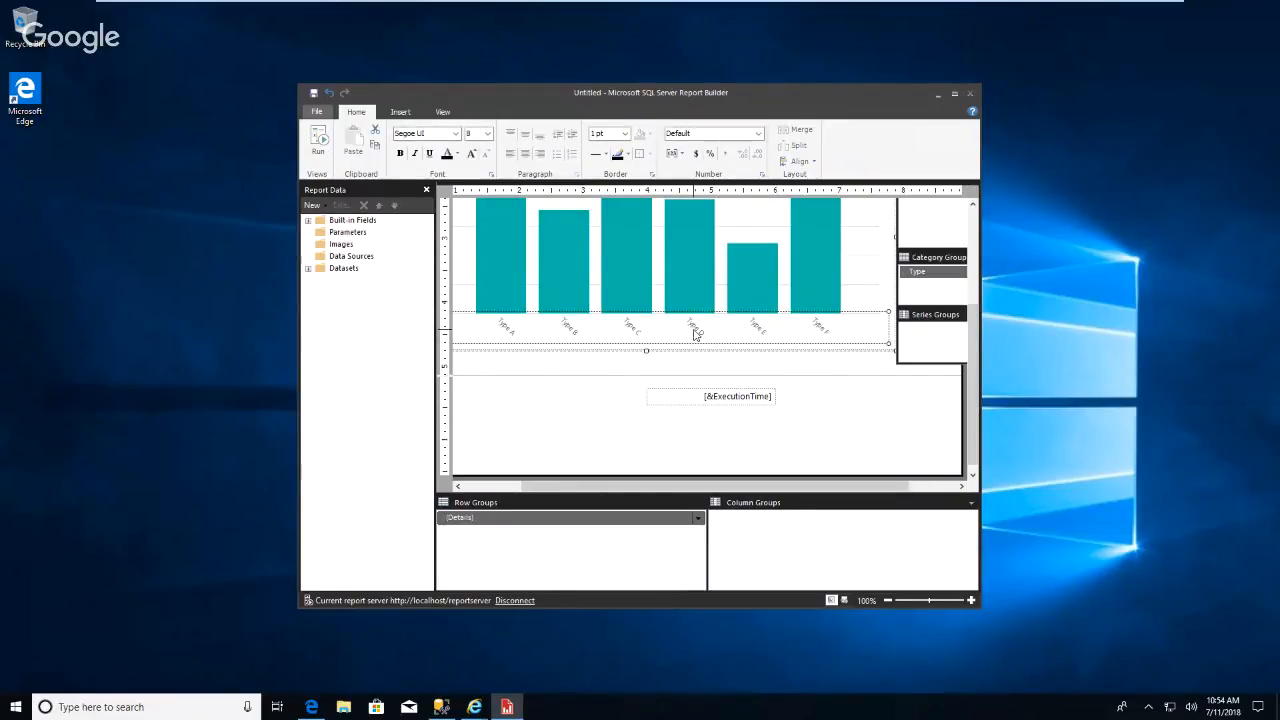
right_click(695, 334)
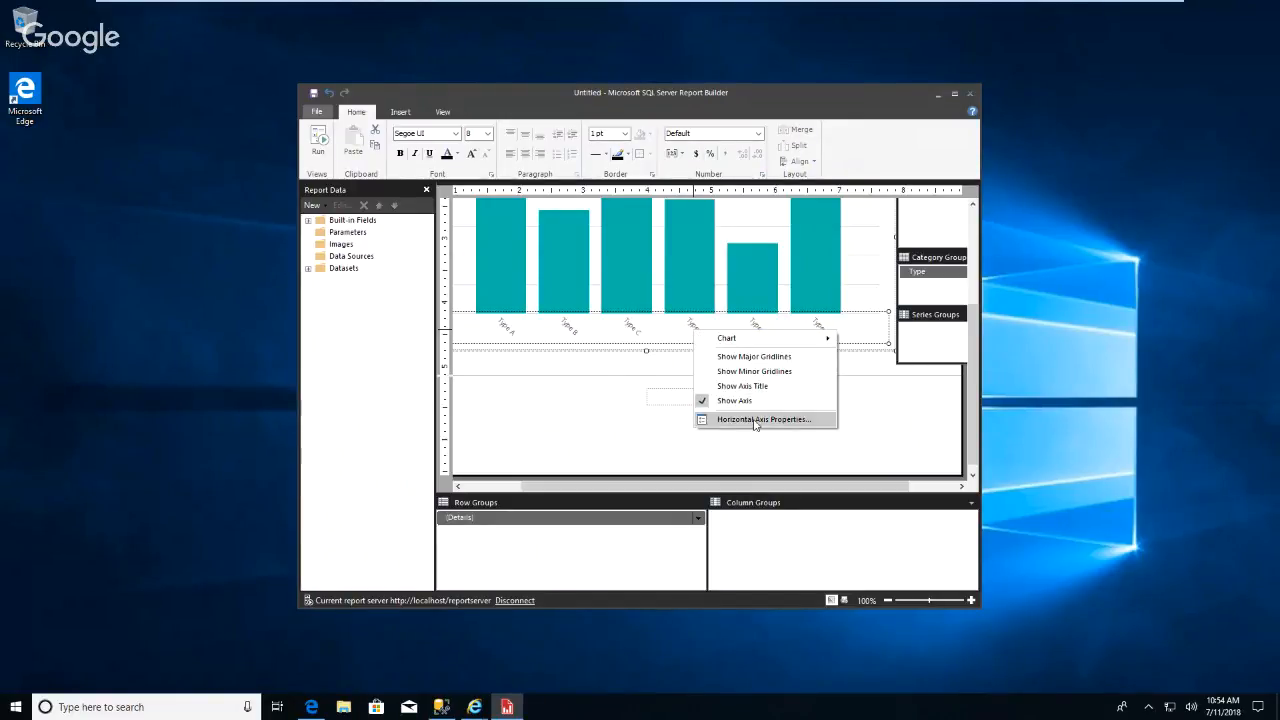
left_click(751, 424)
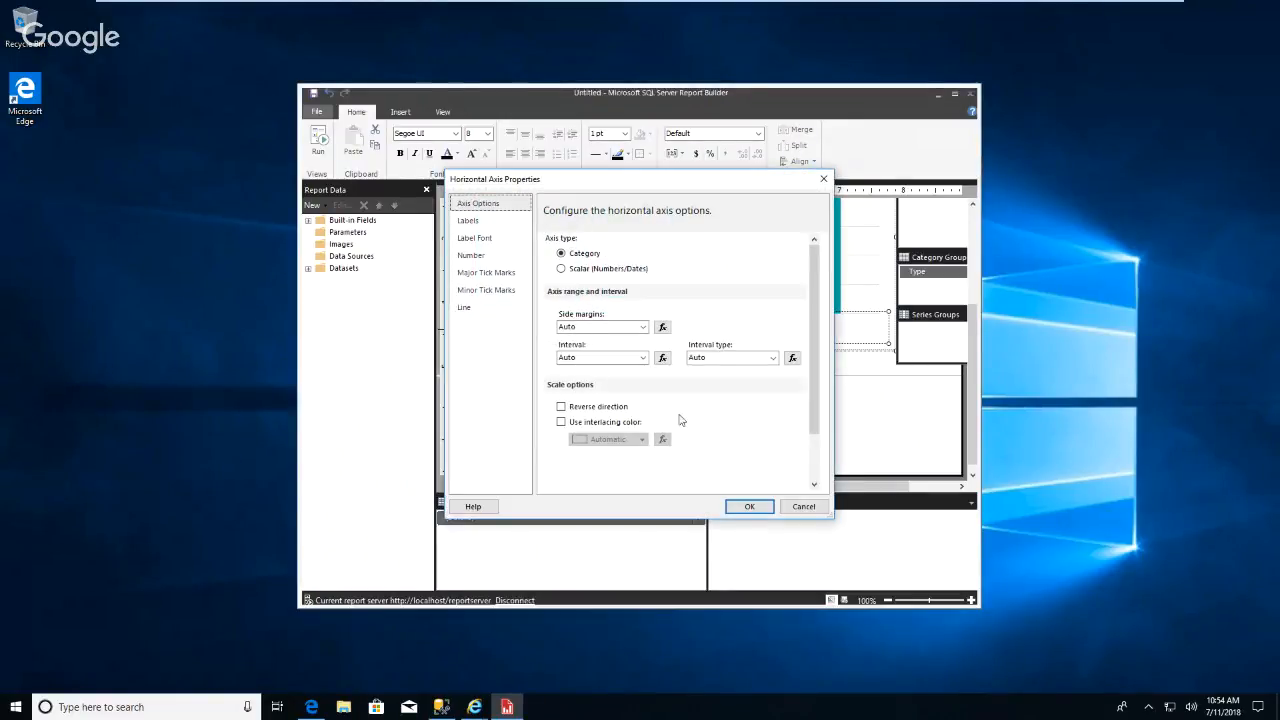
left_click(472, 224)
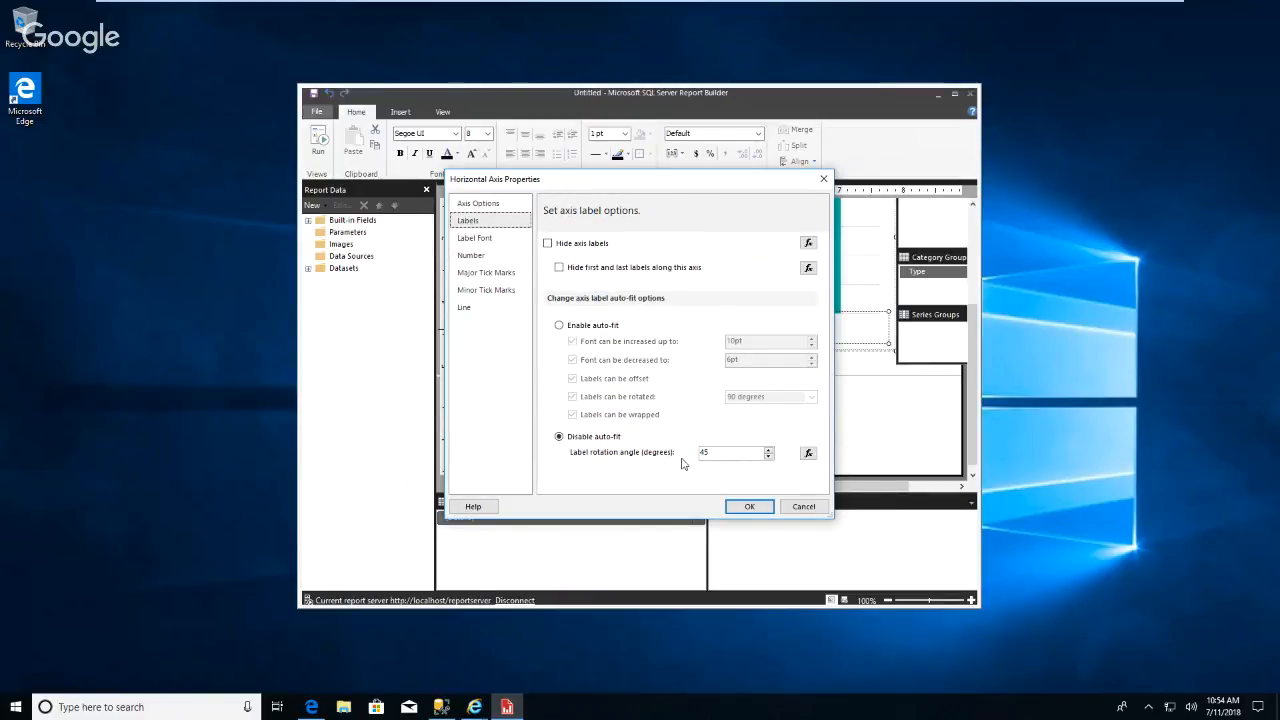
left_click_drag(730, 453, 695, 459)
type("90")
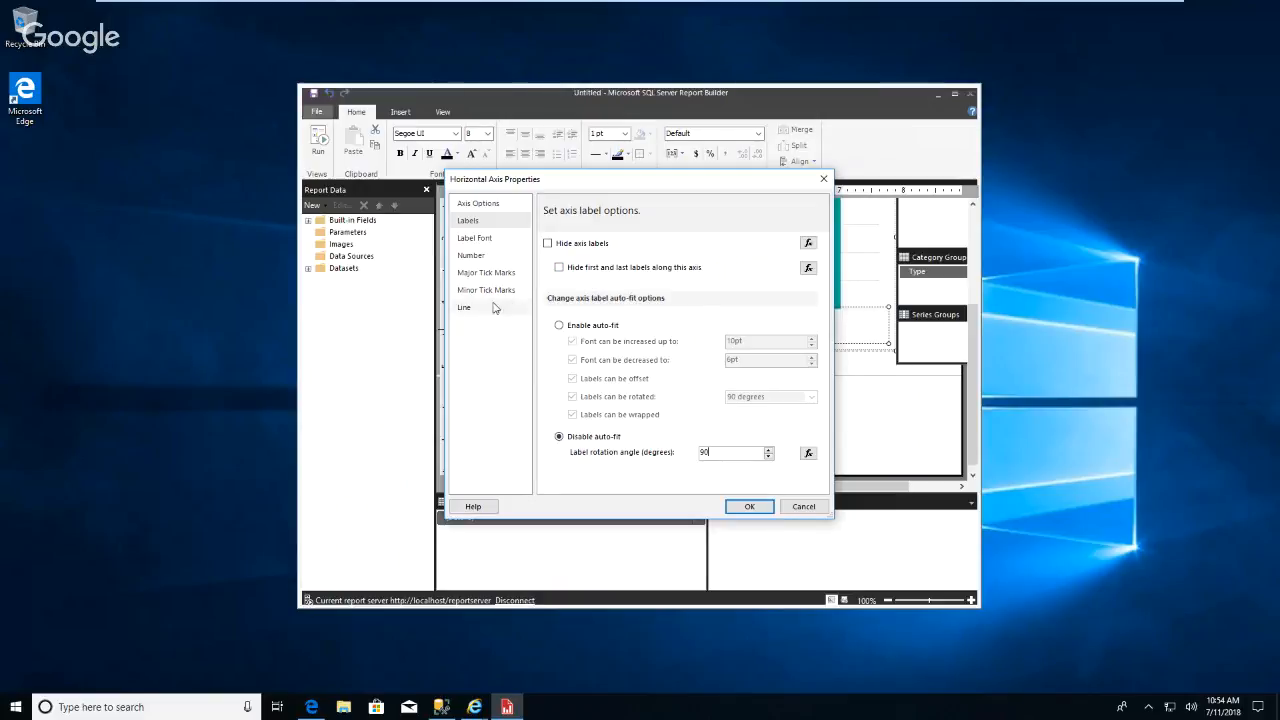
left_click(478, 205)
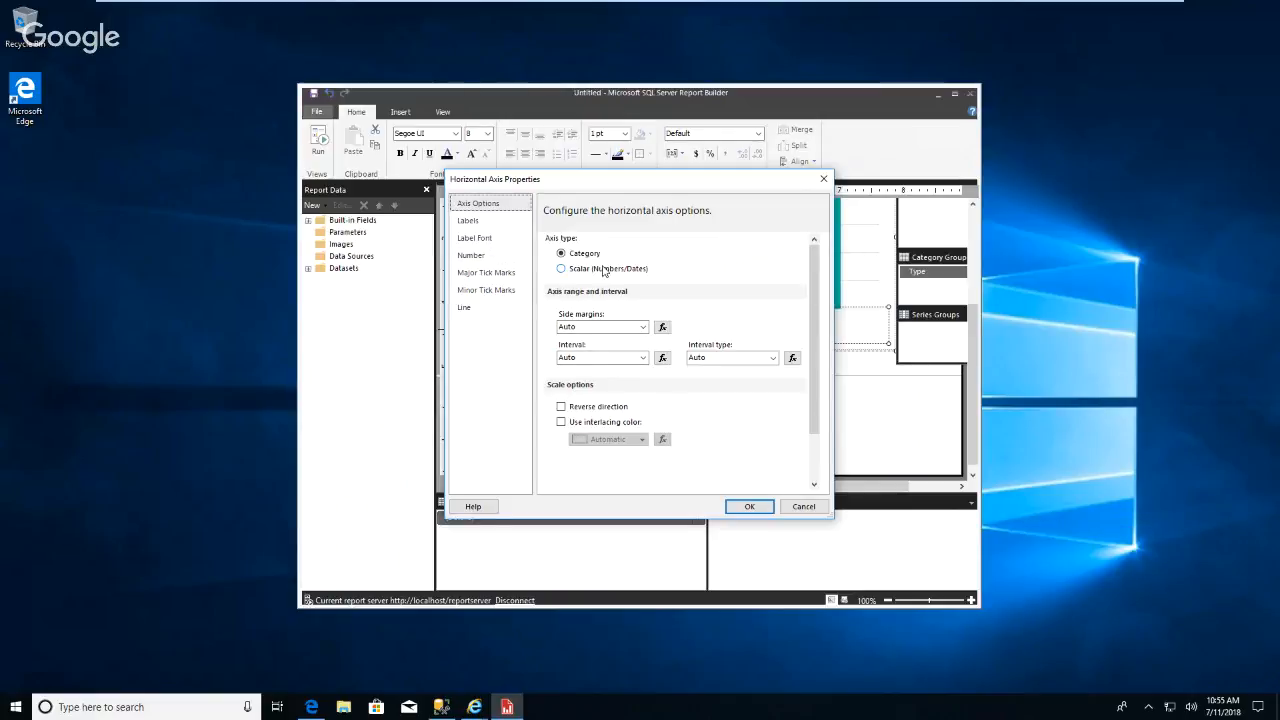
left_click(753, 508)
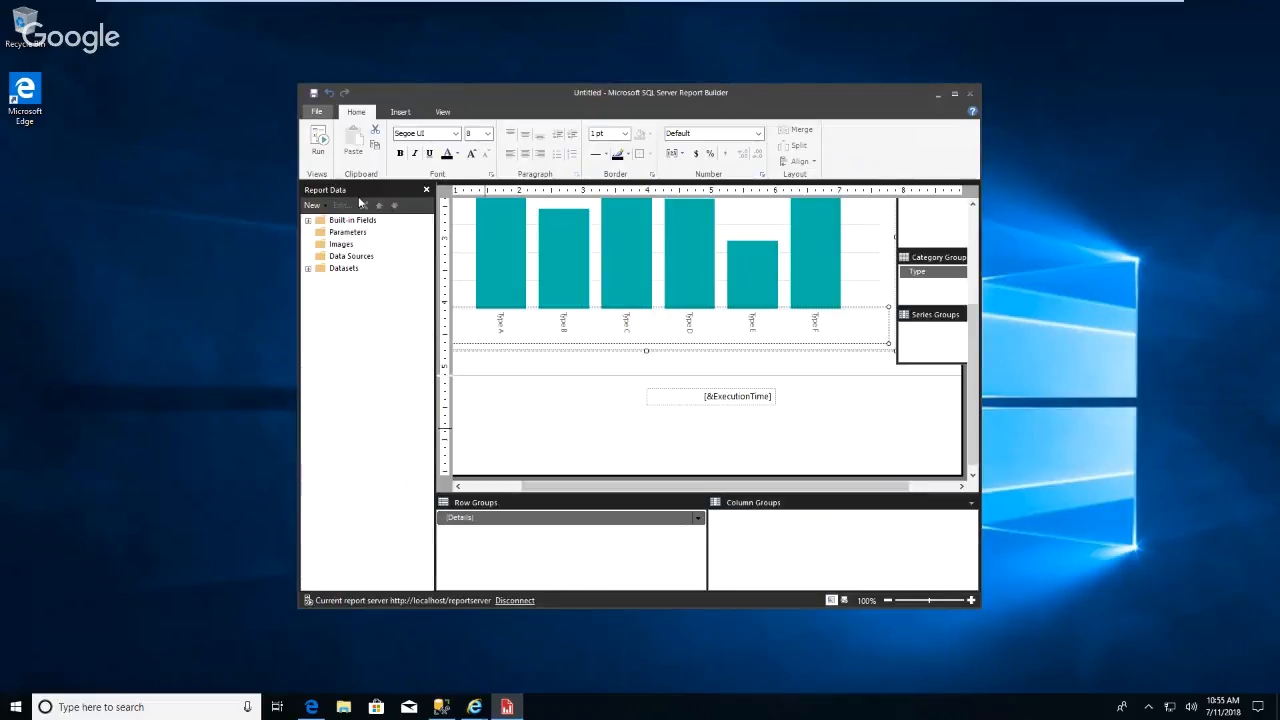
Run the report again to check the vertical category labels, then return to design view.
left_click(318, 140)
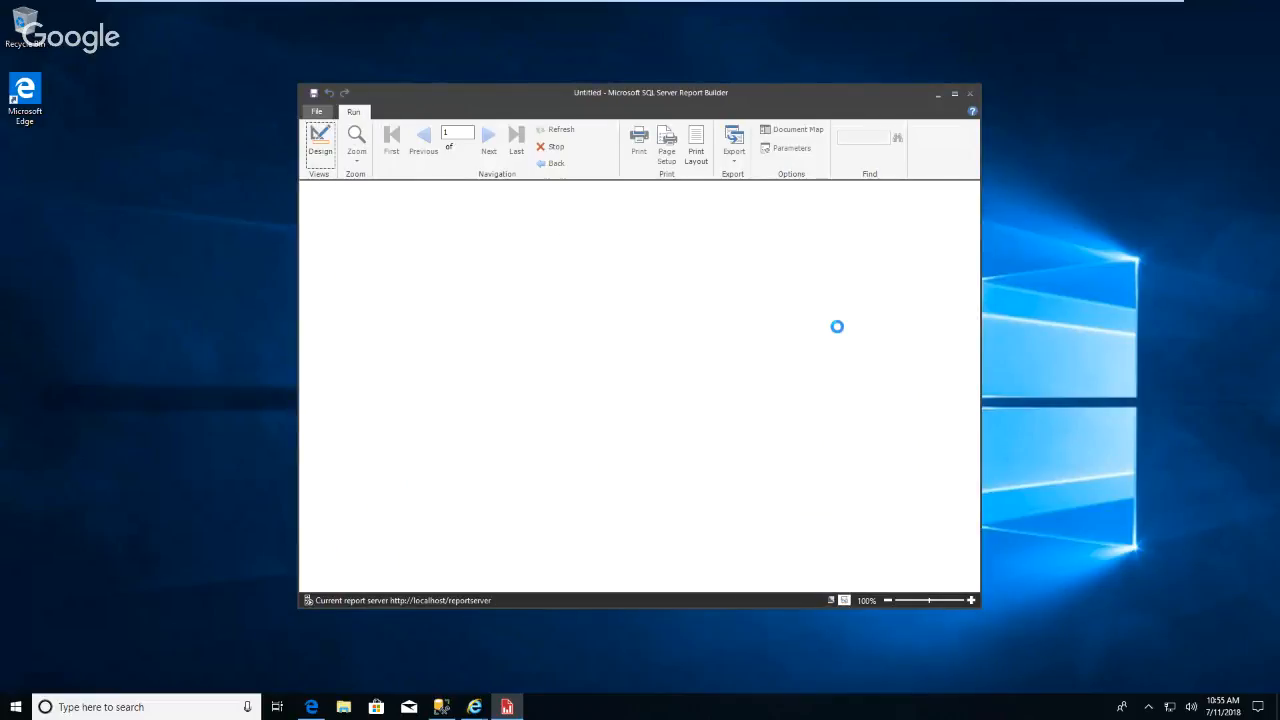
scroll(840, 335, "down", 4)
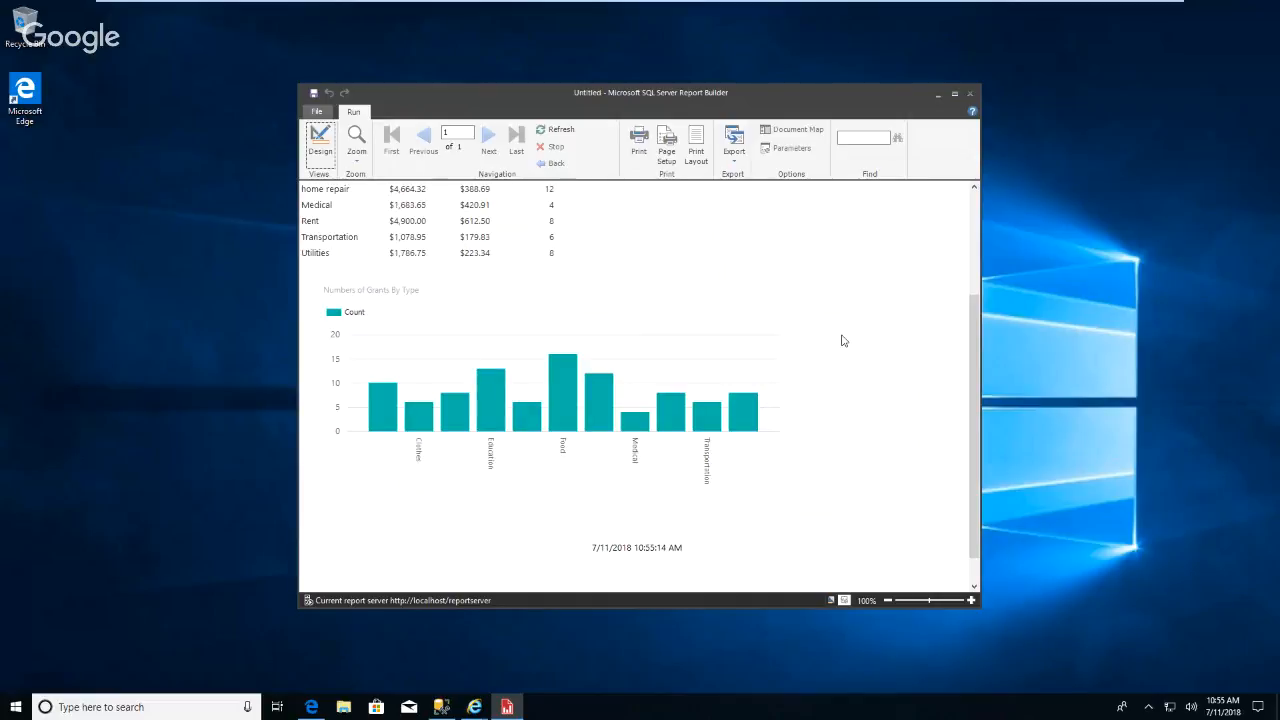
scroll(842, 341, "up", 3)
scroll(835, 339, "up", 1)
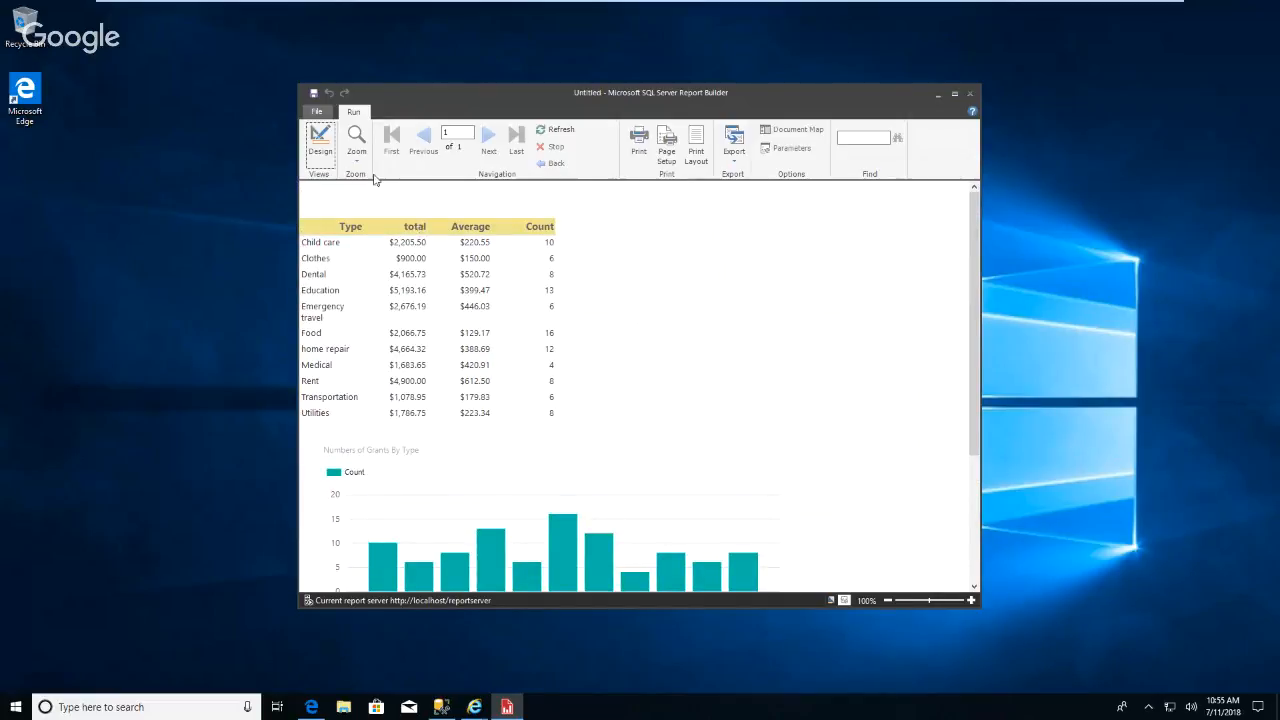
left_click(318, 140)
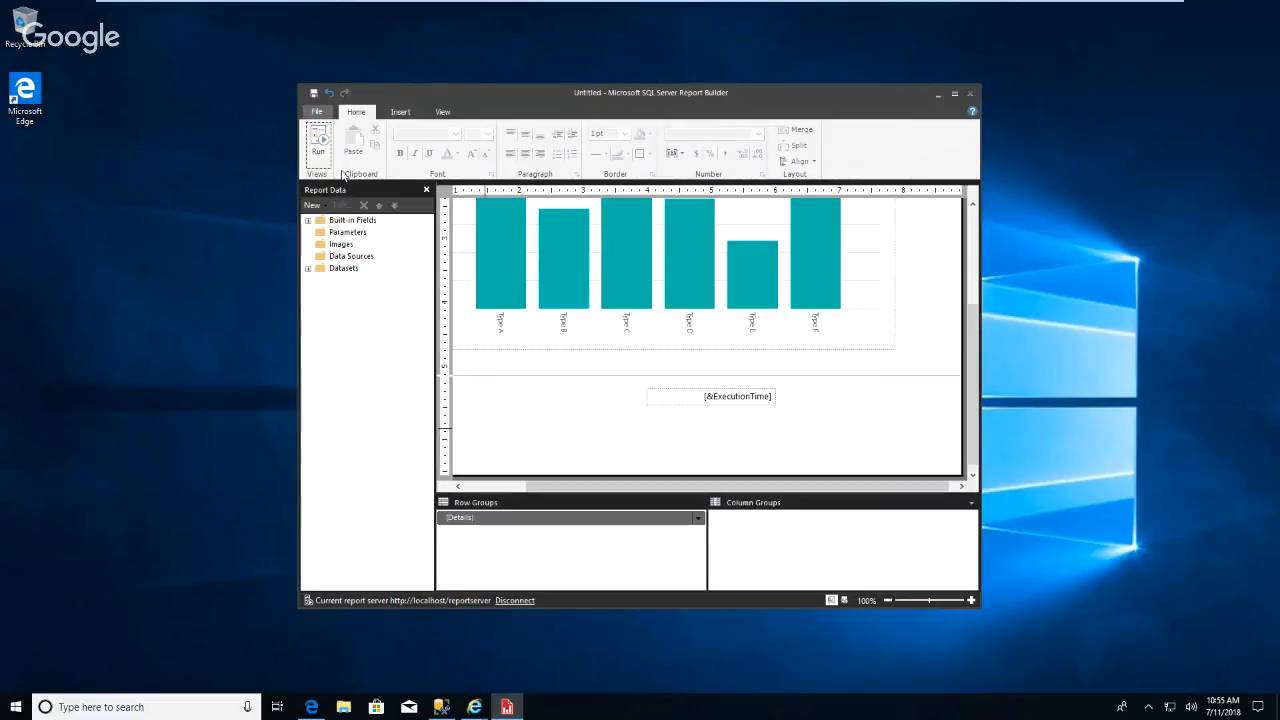
Save the report as GrantTypeReport2.rdl in the CommunityAssistReports folder on the report server.
left_click(317, 112)
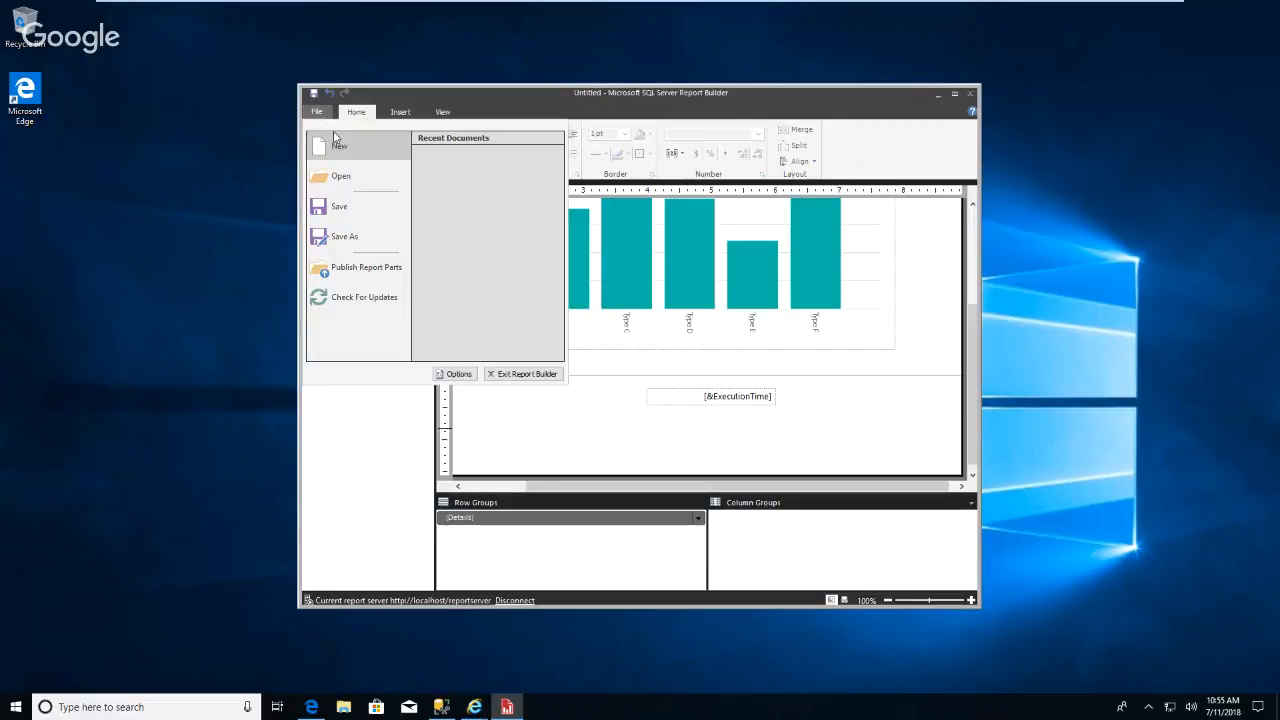
left_click(344, 246)
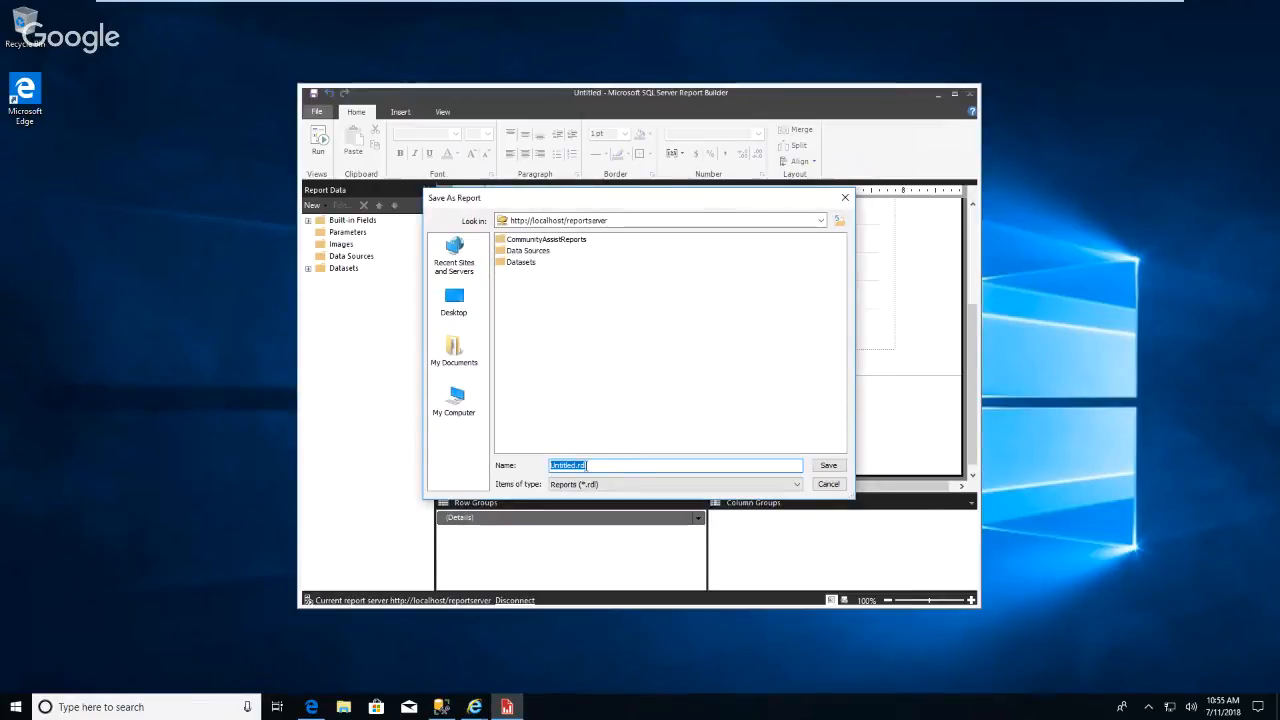
left_click_drag(577, 466, 550, 468)
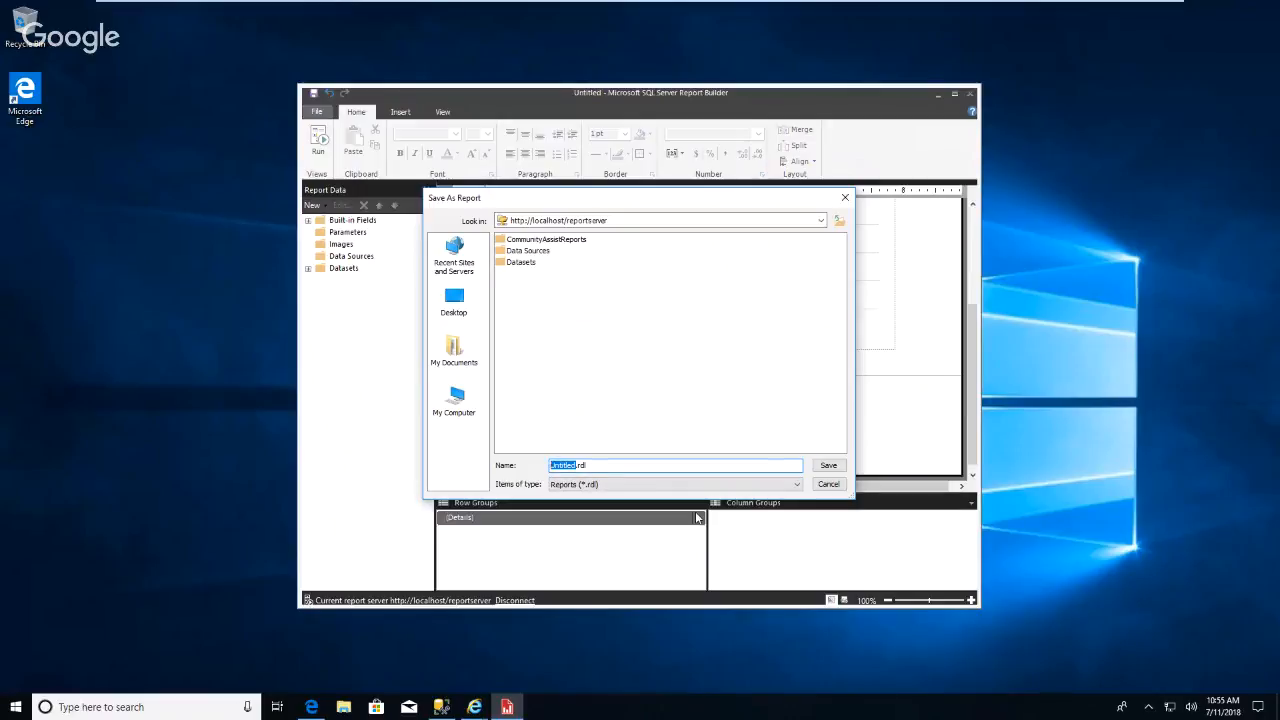
type("TypeReport2")
left_click(551, 466)
type("Grant")
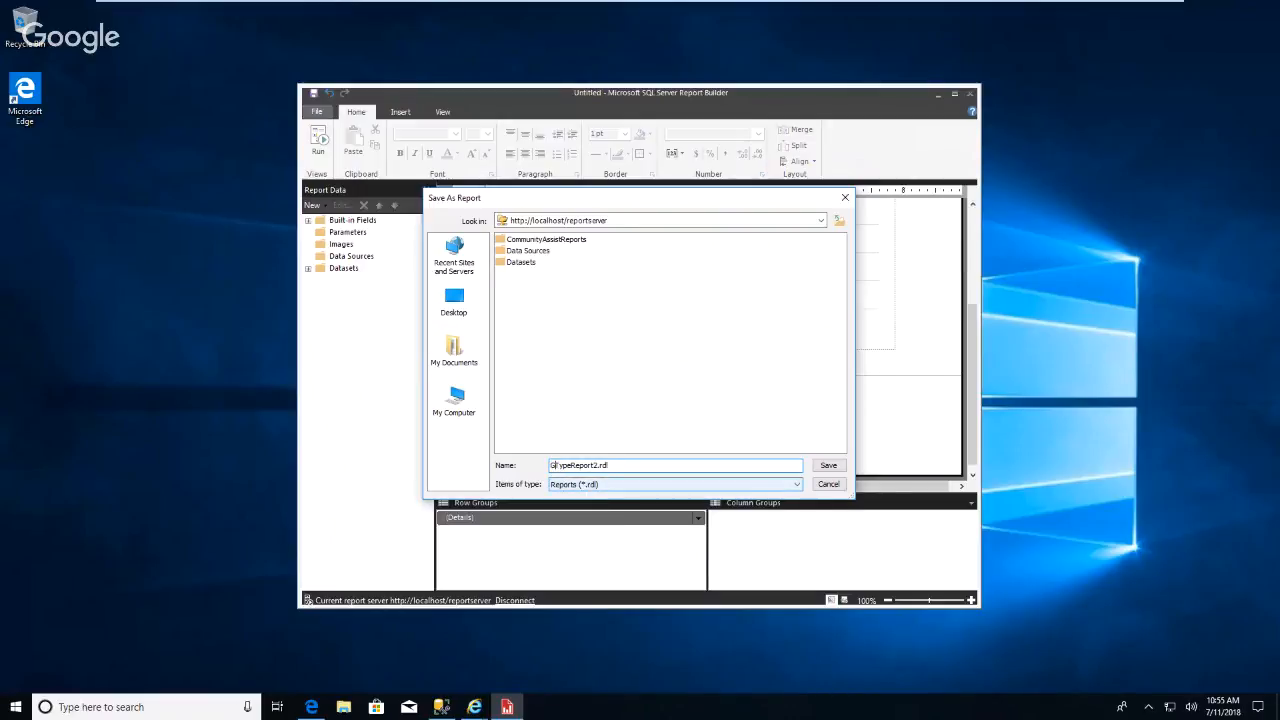
left_click(562, 242)
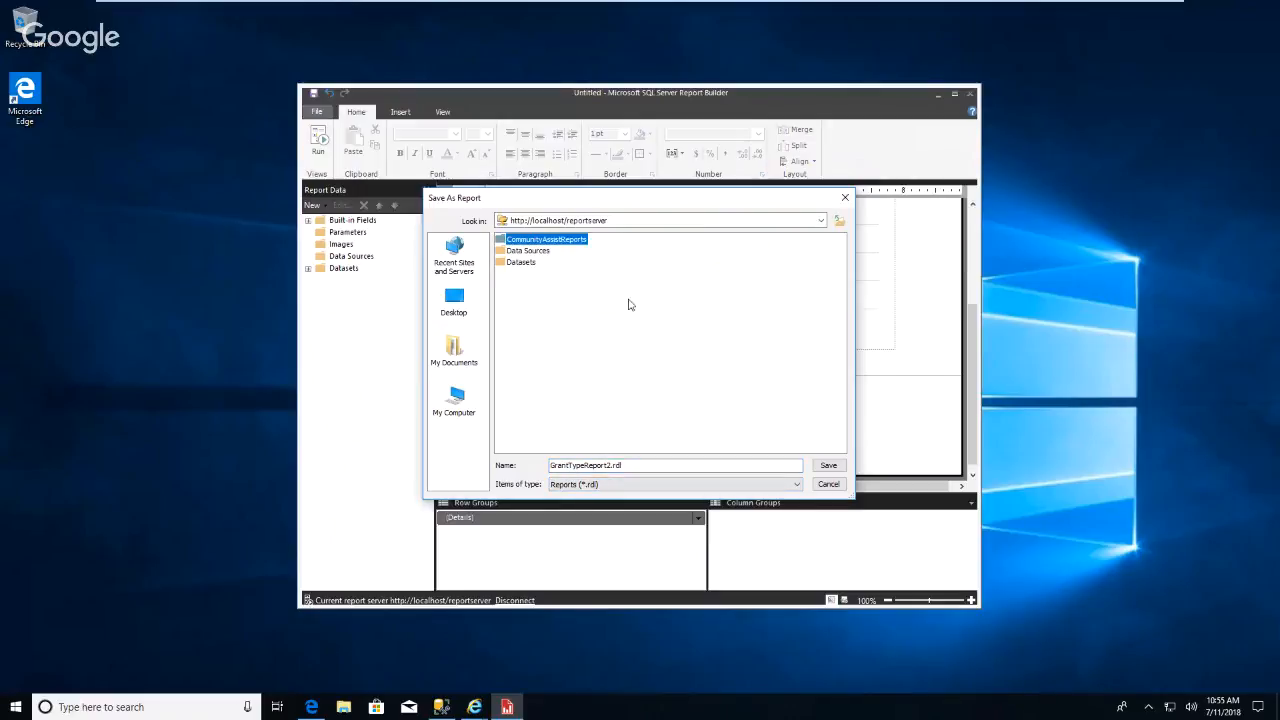
left_click(828, 466)
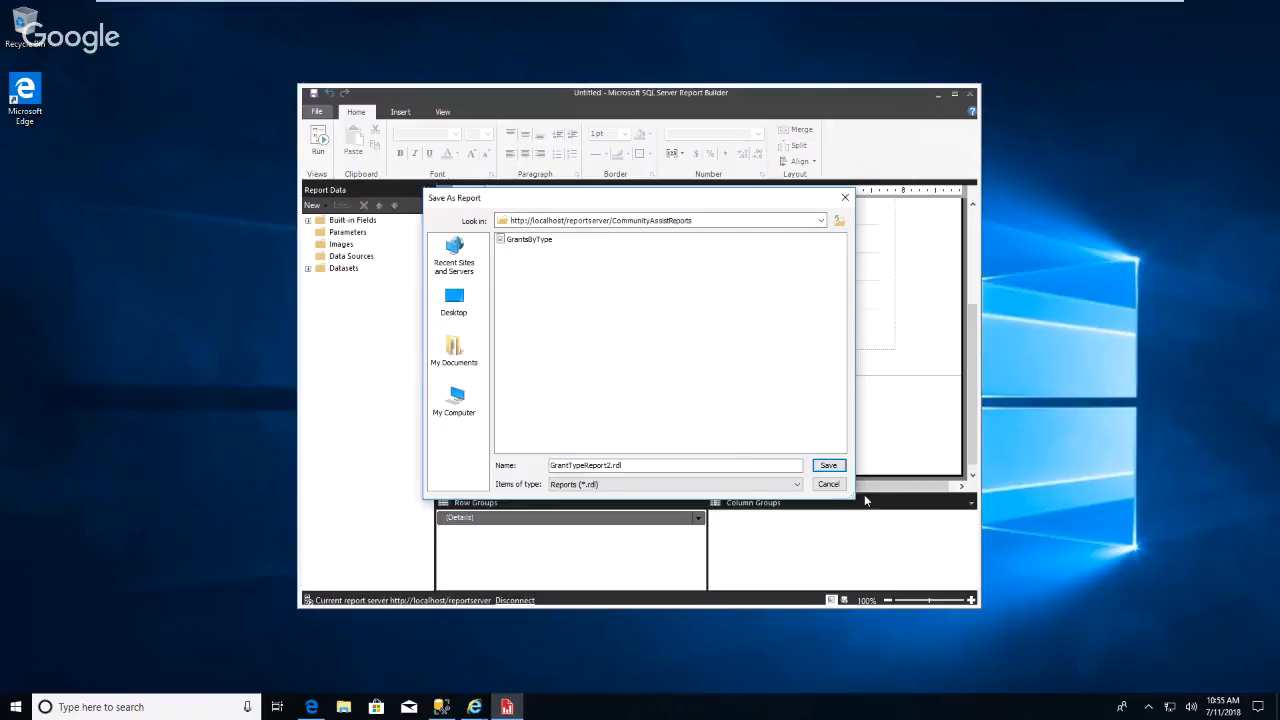
left_click(829, 465)
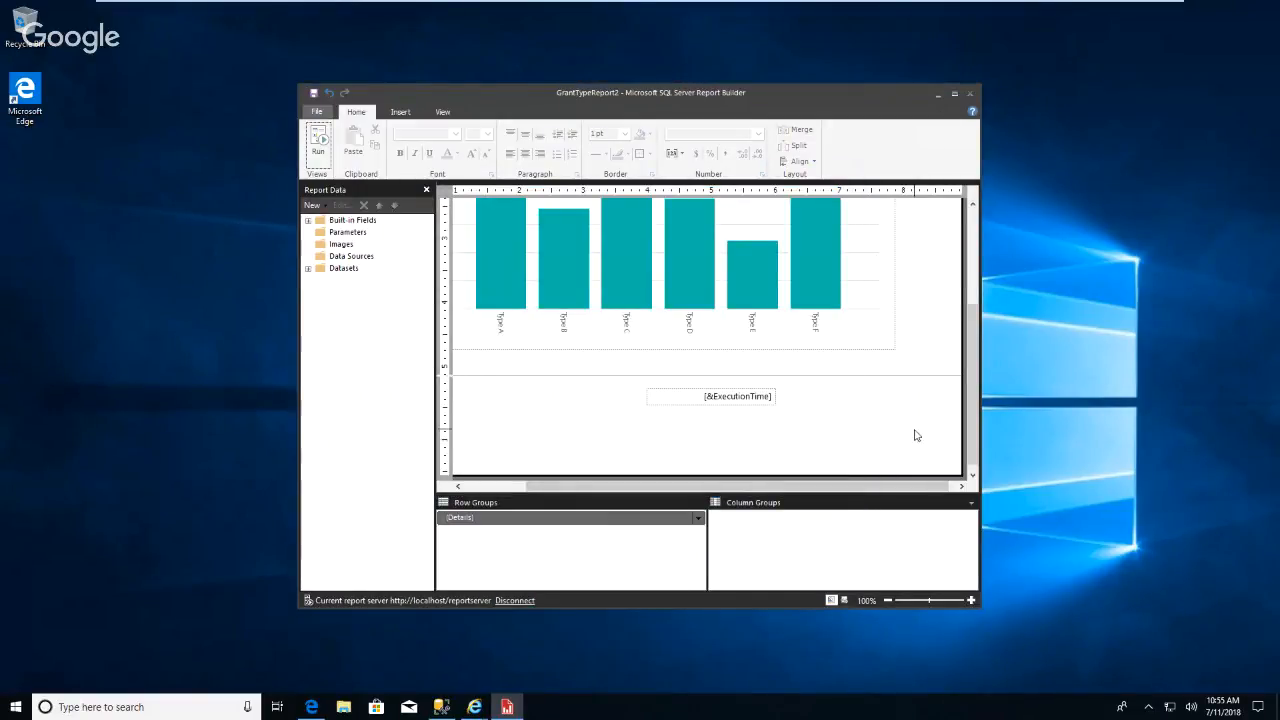
Switch to Internet Explorer and open GrantTypeReport2 from the CommunityAssistReports folder in the report viewer.
left_click(474, 707)
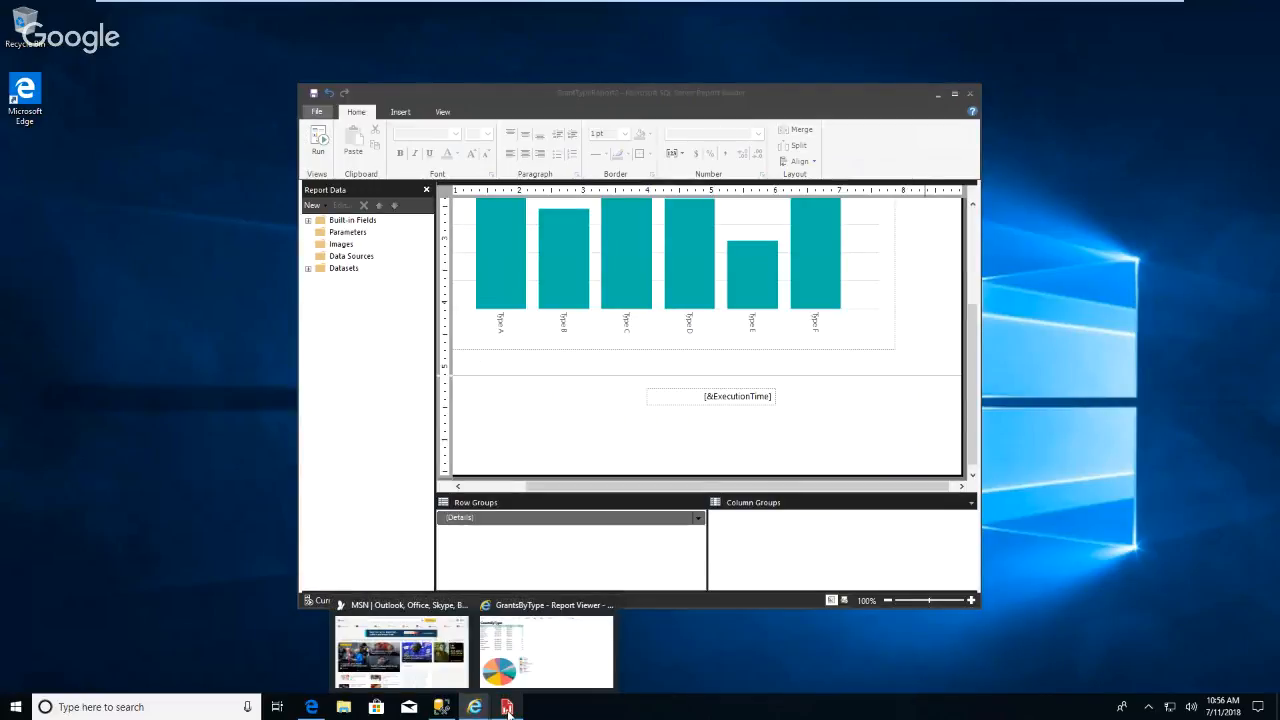
left_click(589, 653)
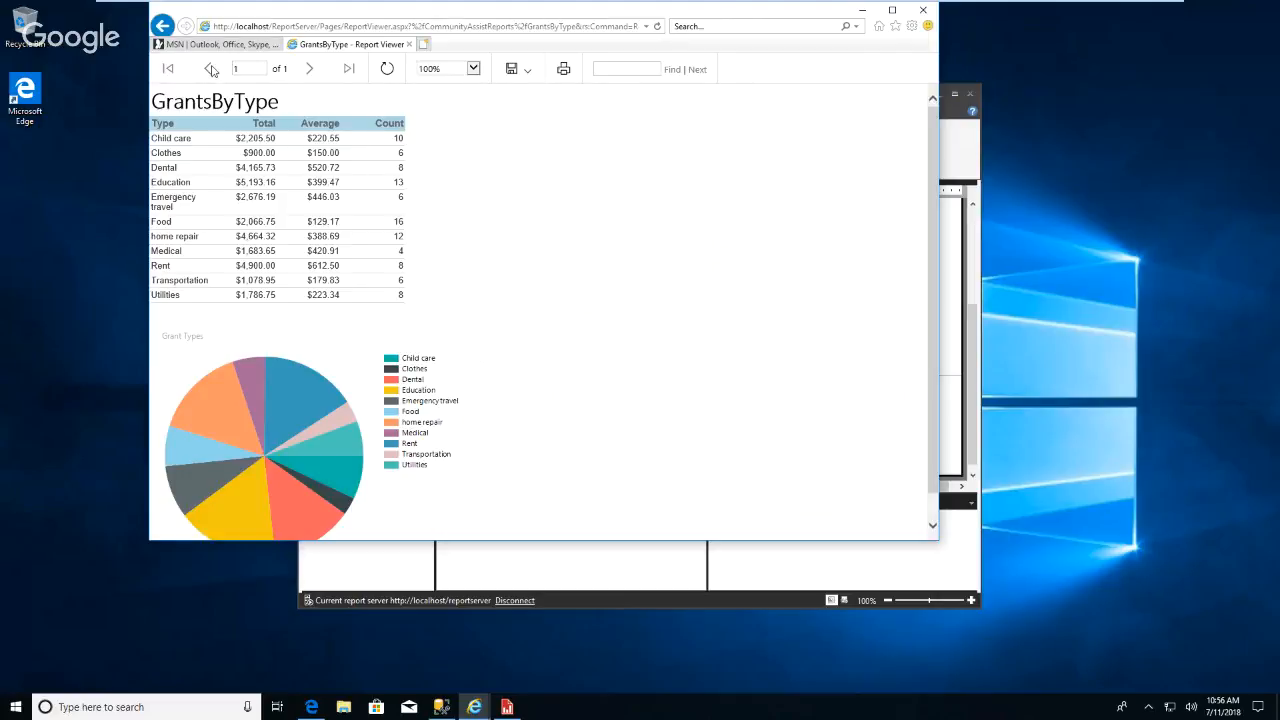
left_click(163, 27)
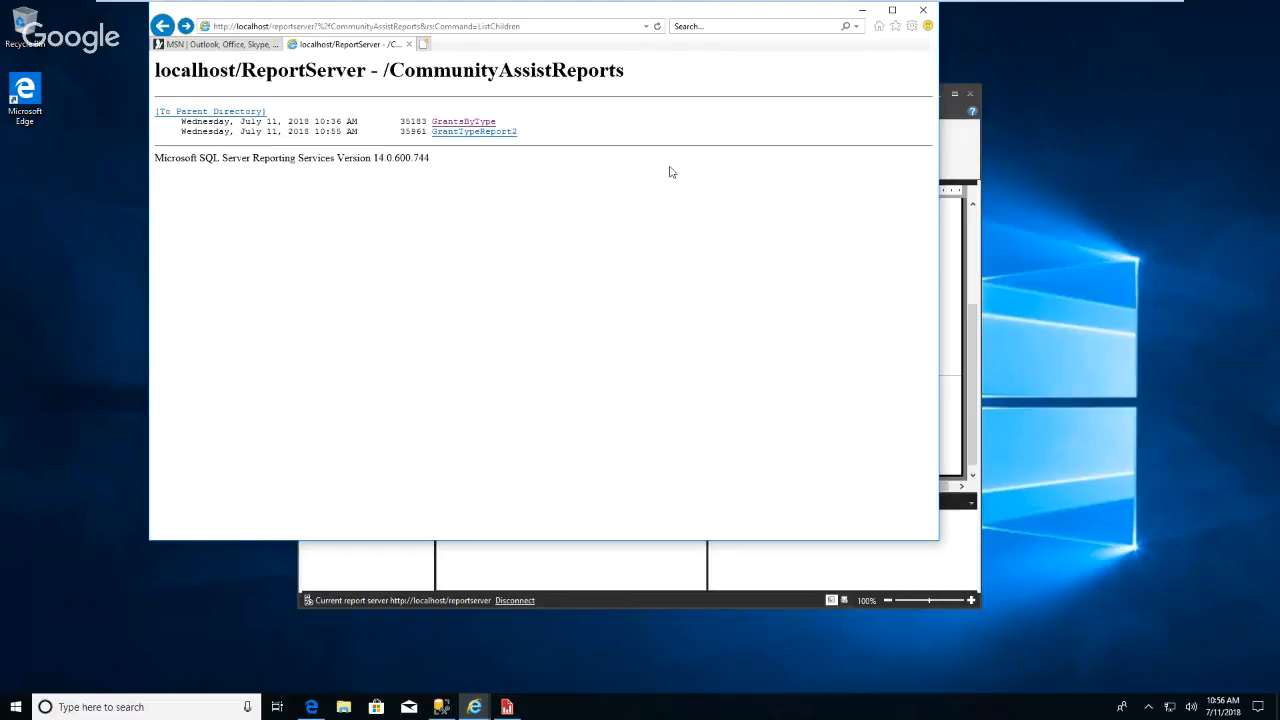
left_click(481, 134)
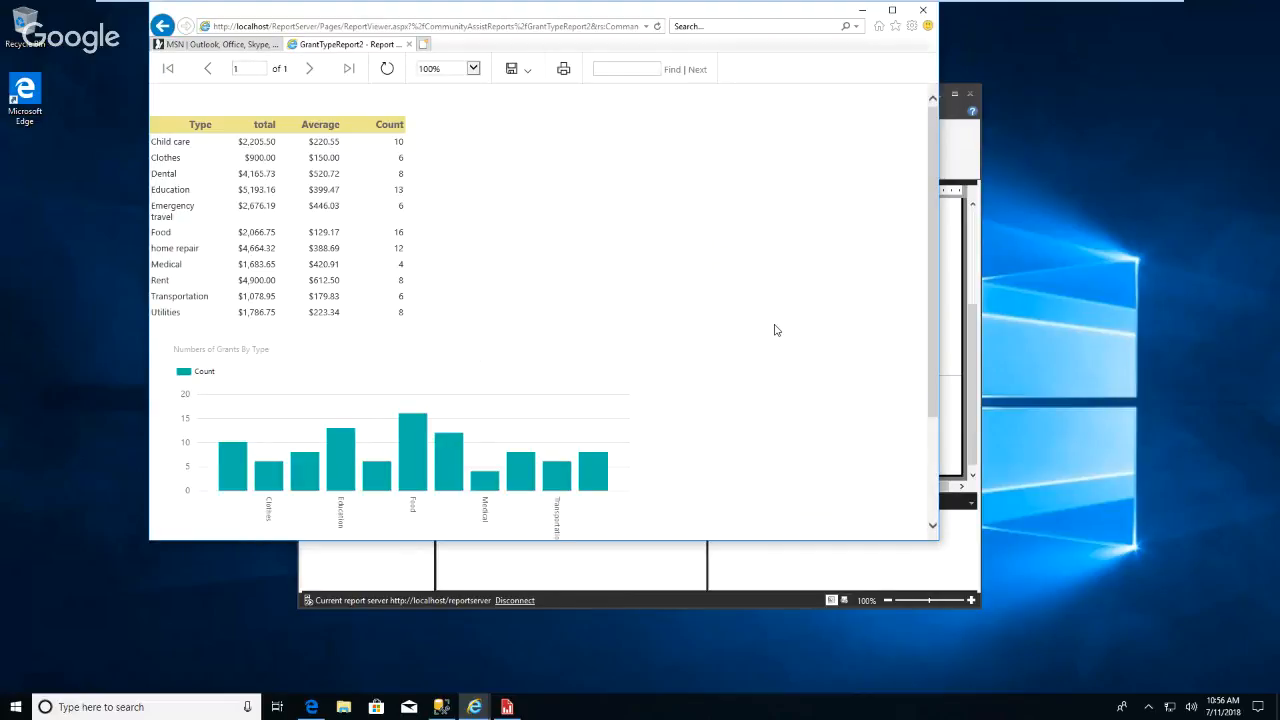
scroll(762, 326, "down", 3)
scroll(760, 310, "up", 3)
Close the browser window with all its tabs.
left_click(924, 10)
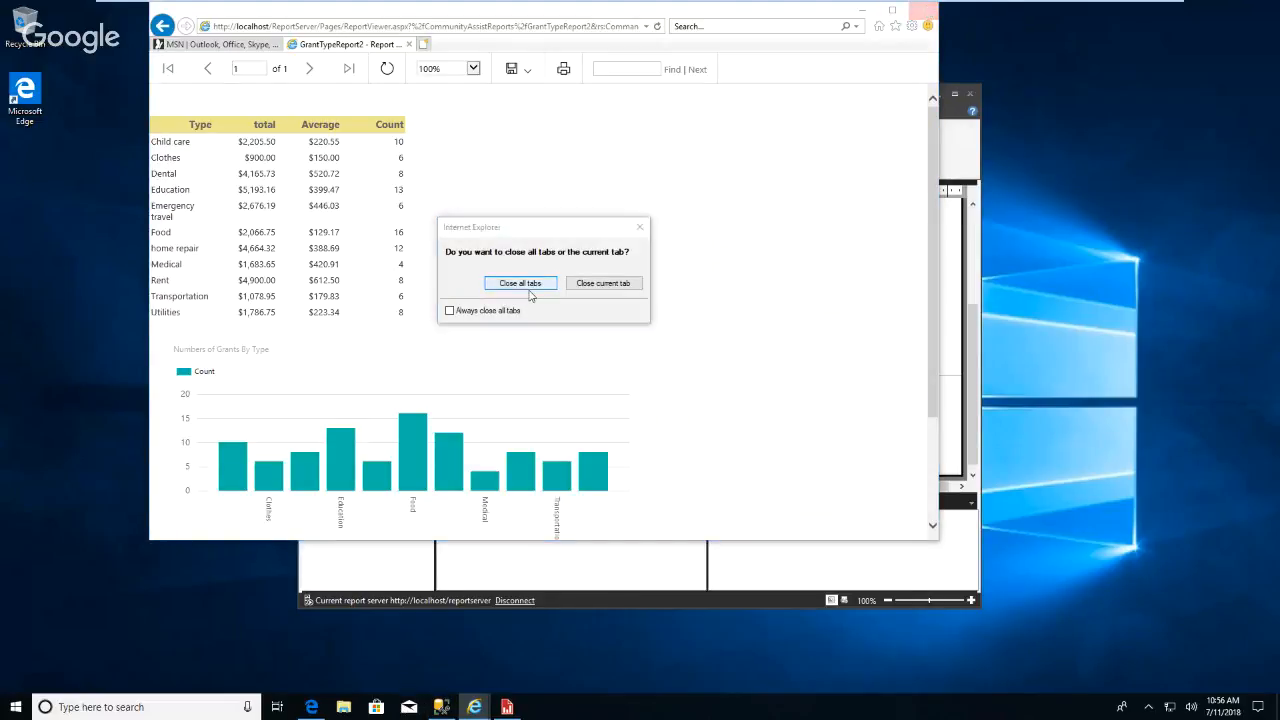
left_click(528, 284)
mouse_move(430, 6)
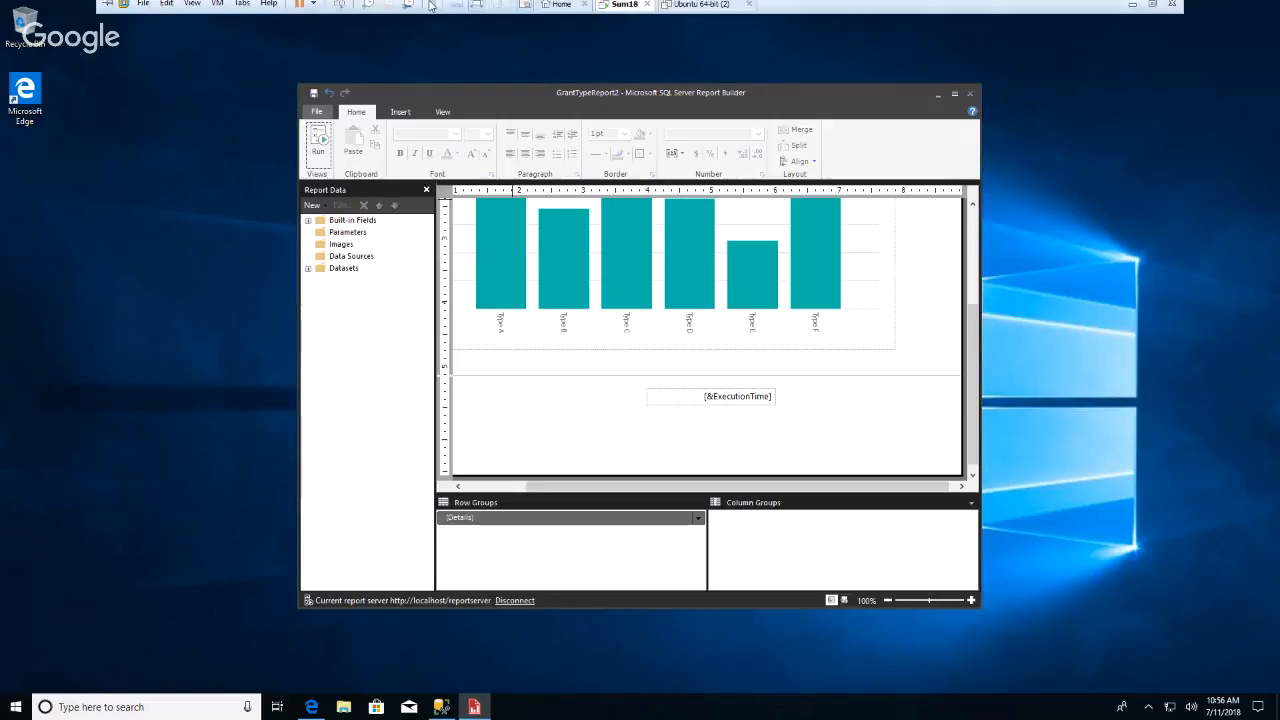
left_click(478, 8)
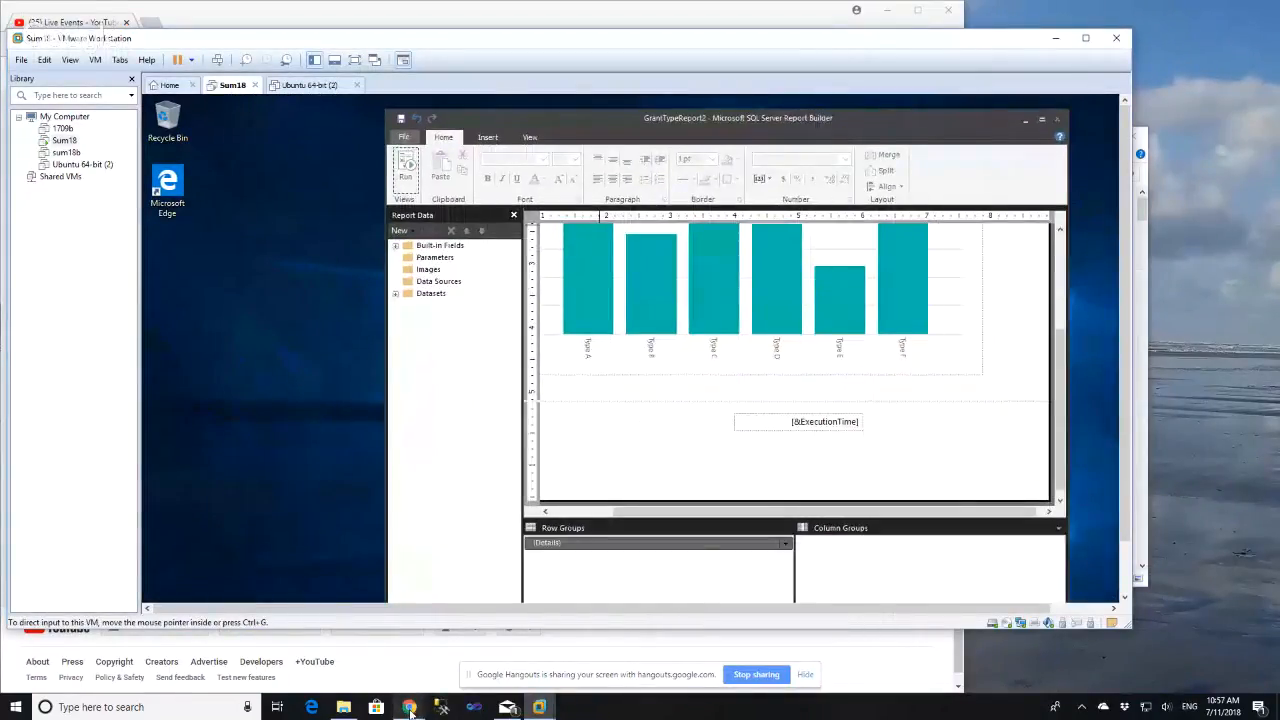
mouse_move(410, 710)
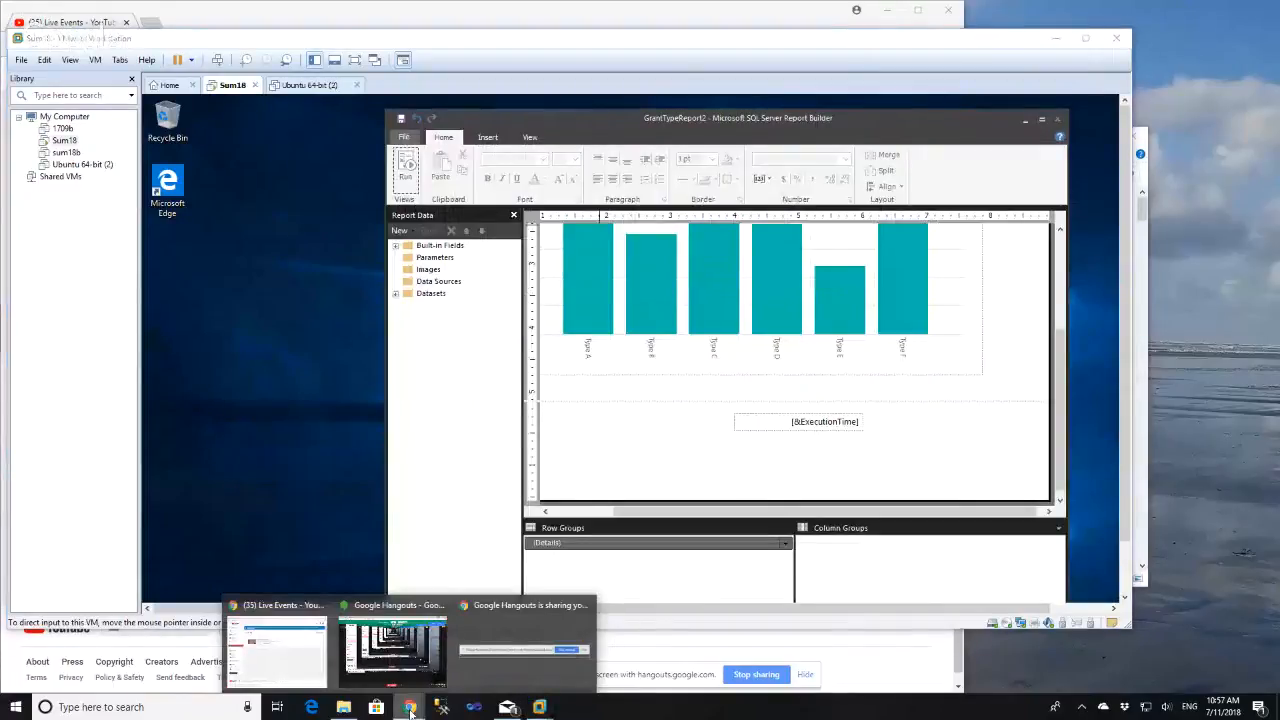
left_click(392, 650)
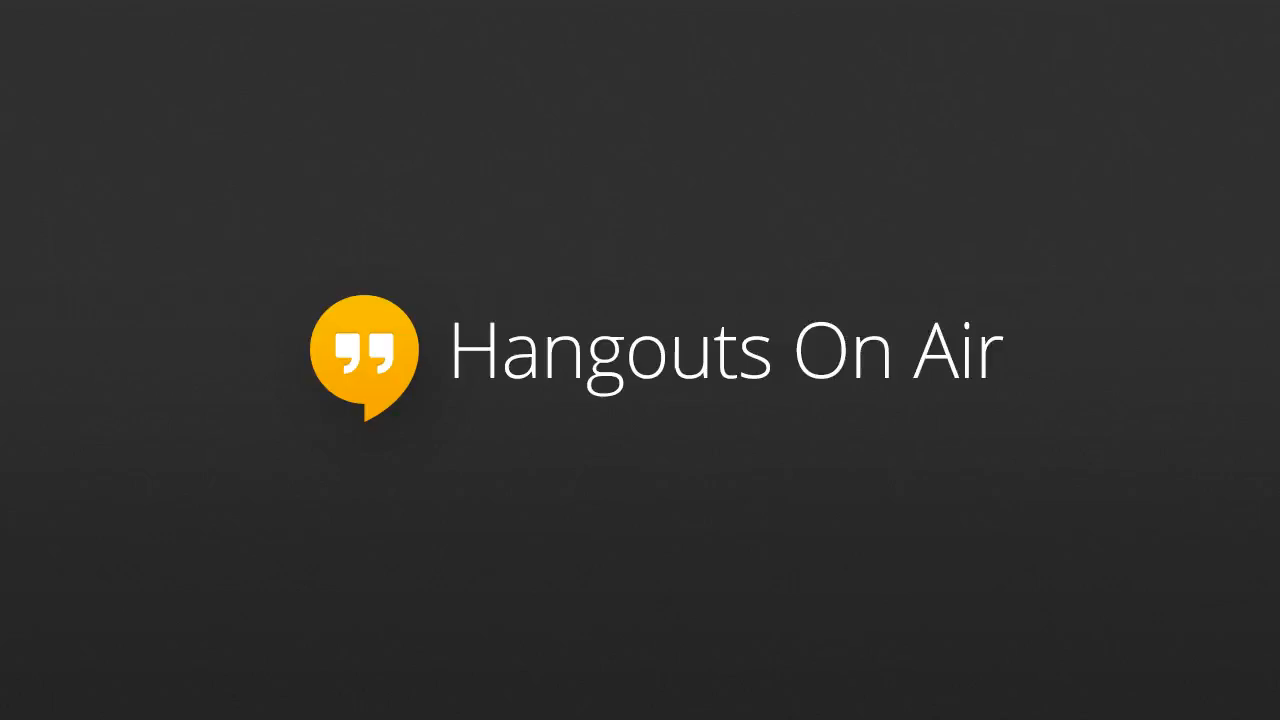